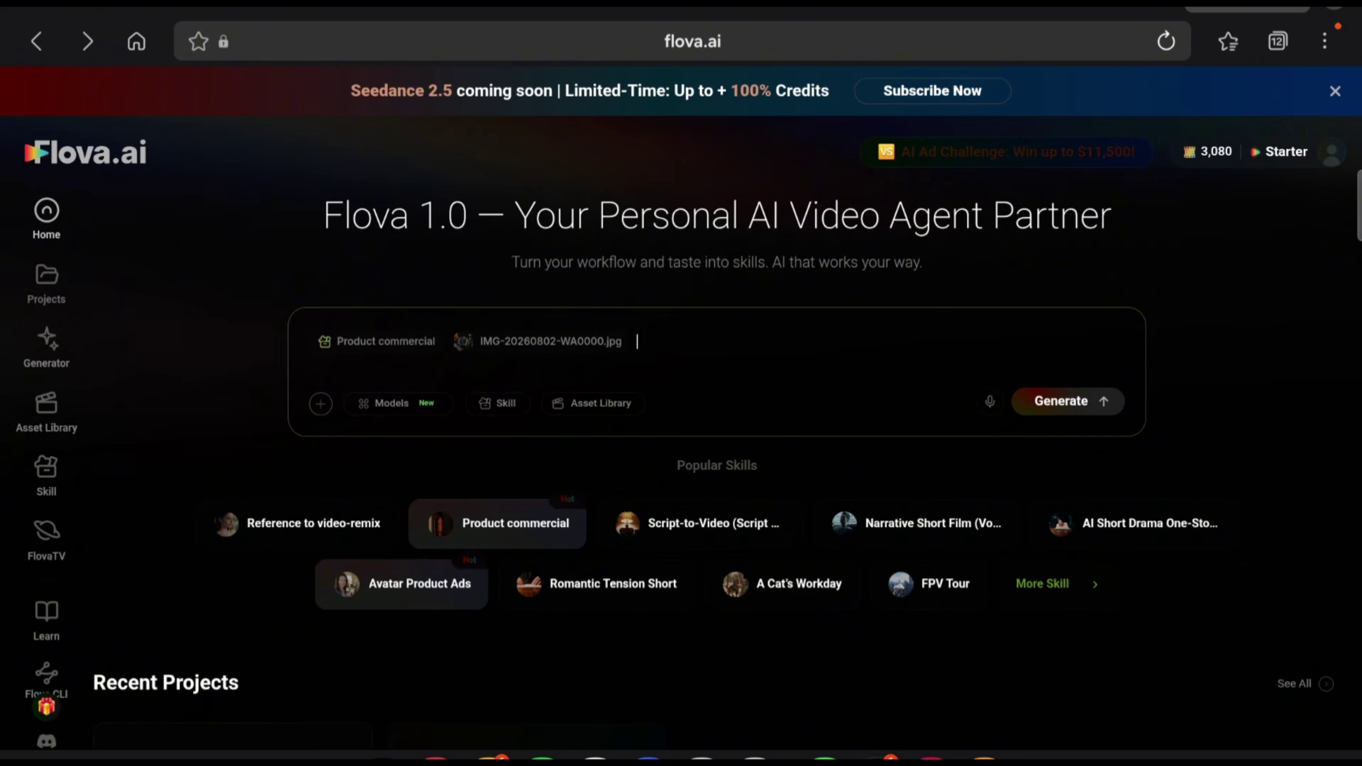
Enter the "Timeless Elegance – Luxury Wristwatch Commercial" prompt for a 30-second cinematic ad after the attached watch image and generate the project
{"action": "left_click", "coordinate": [637, 341]}
{"action": "left_click", "coordinate": [557, 302]}
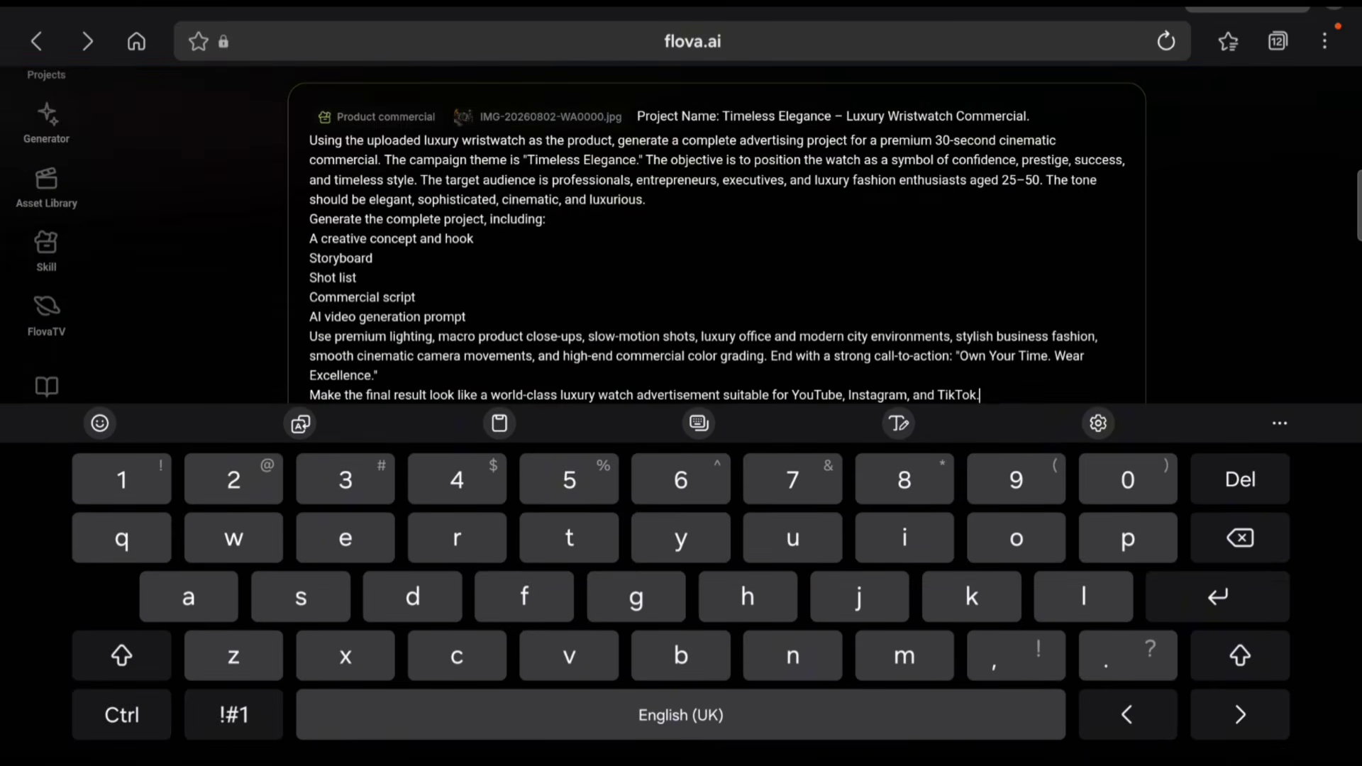
{"action": "scroll", "coordinate": [716, 461], "scroll_direction": "down", "scroll_amount": 2}
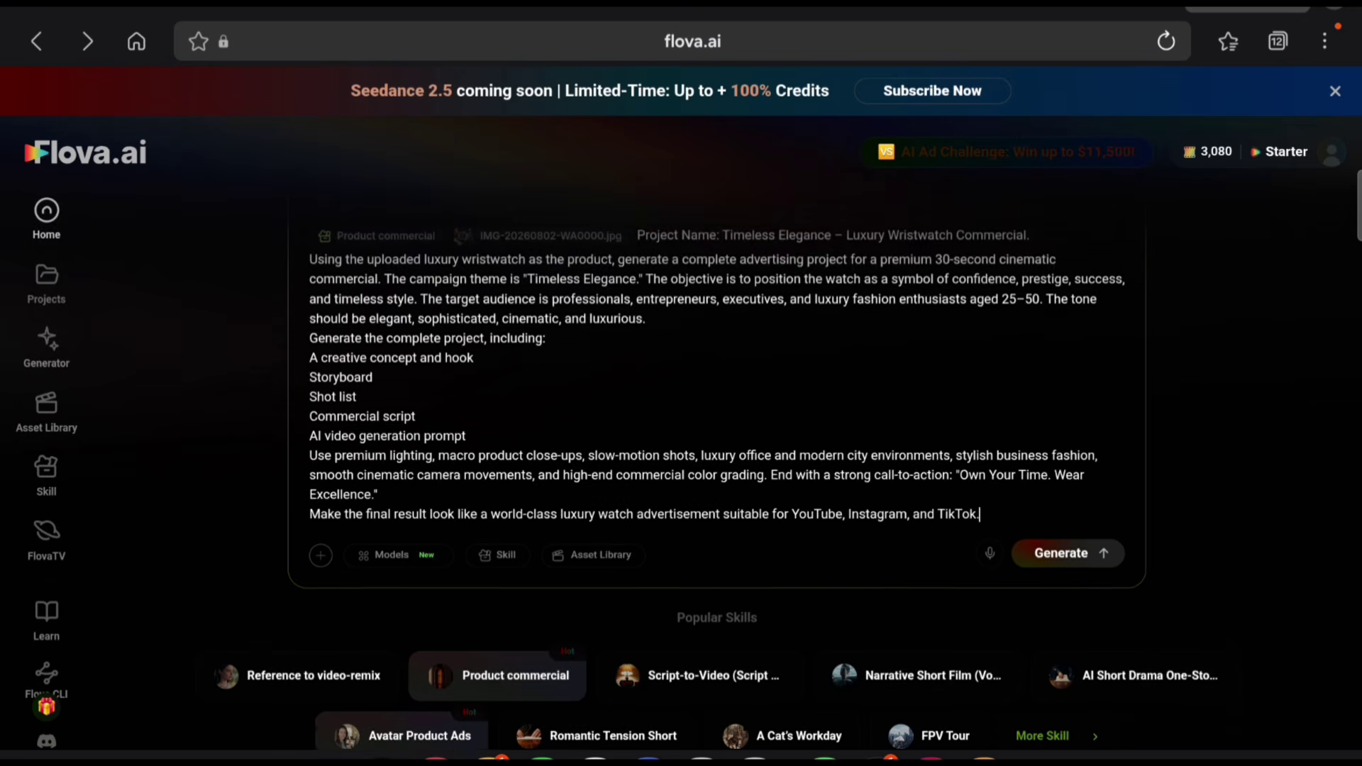
{"action": "scroll", "coordinate": [716, 461], "scroll_direction": "down", "scroll_amount": 1}
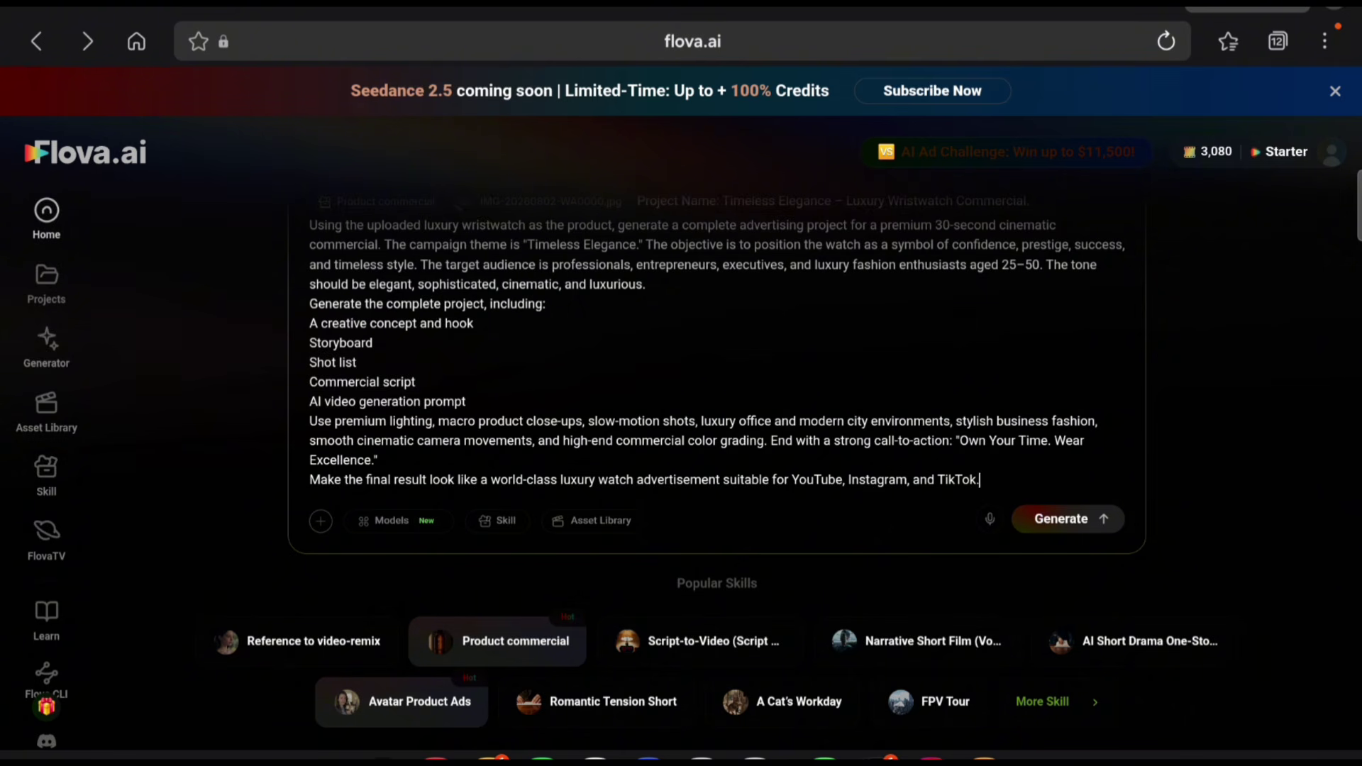
{"action": "left_click", "coordinate": [1067, 518]}
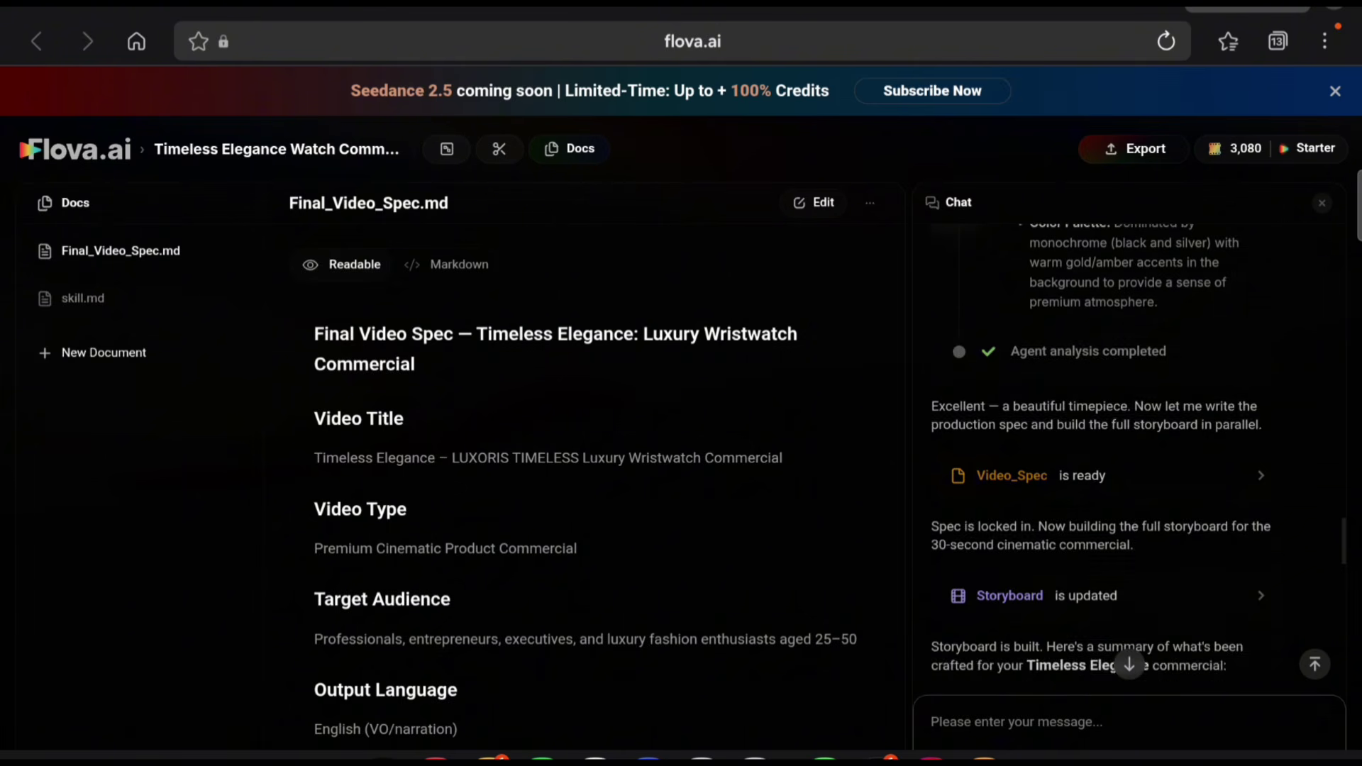
Look back through the agent's chat response to the original prompt and the Product Commercial skill's production pipeline
{"action": "scroll", "coordinate": [1135, 454], "scroll_direction": "up", "scroll_amount": 10}
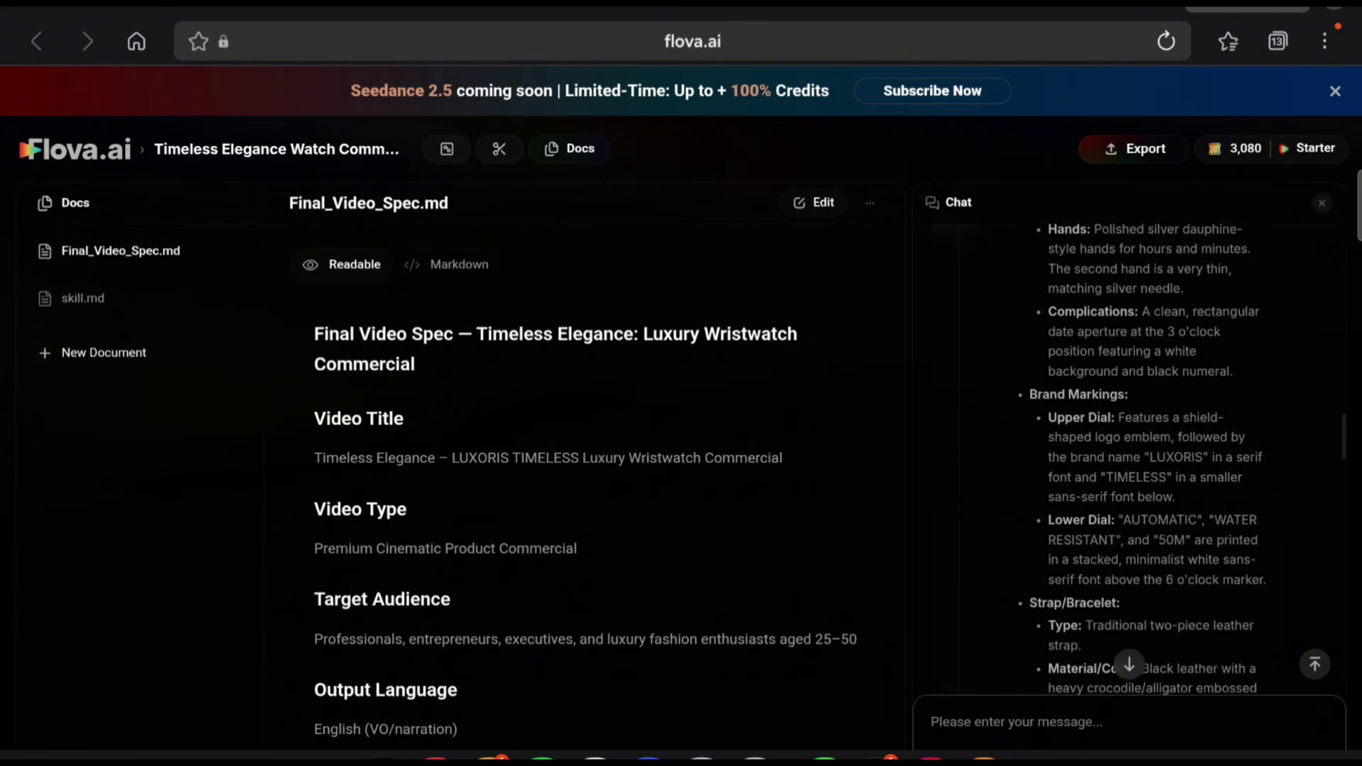
{"action": "scroll", "coordinate": [1135, 454], "scroll_direction": "up", "scroll_amount": 10}
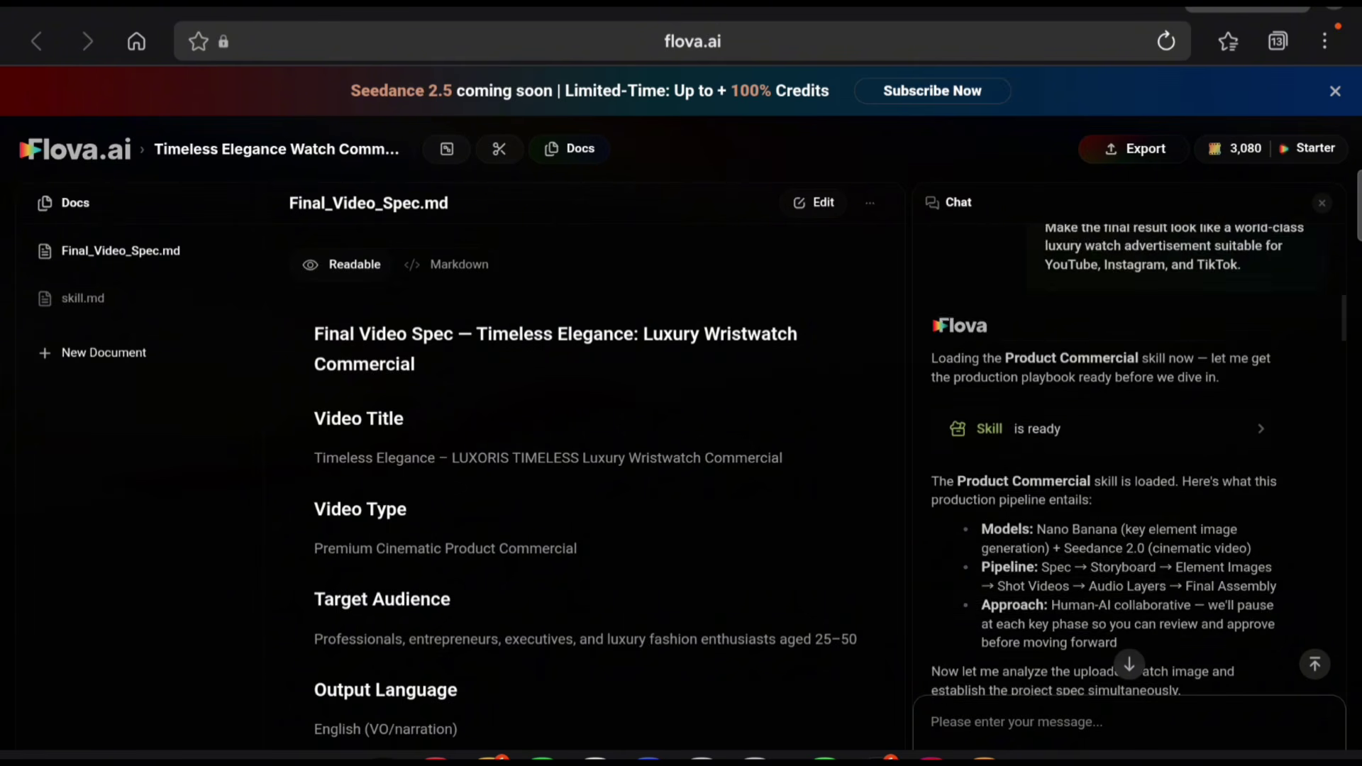
{"action": "scroll", "coordinate": [1135, 454], "scroll_direction": "up", "scroll_amount": 1}
Open skill.md for editing and replace the skill name with "Timeless Elegance (Luxury Commercial)"
{"action": "left_click", "coordinate": [83, 298]}
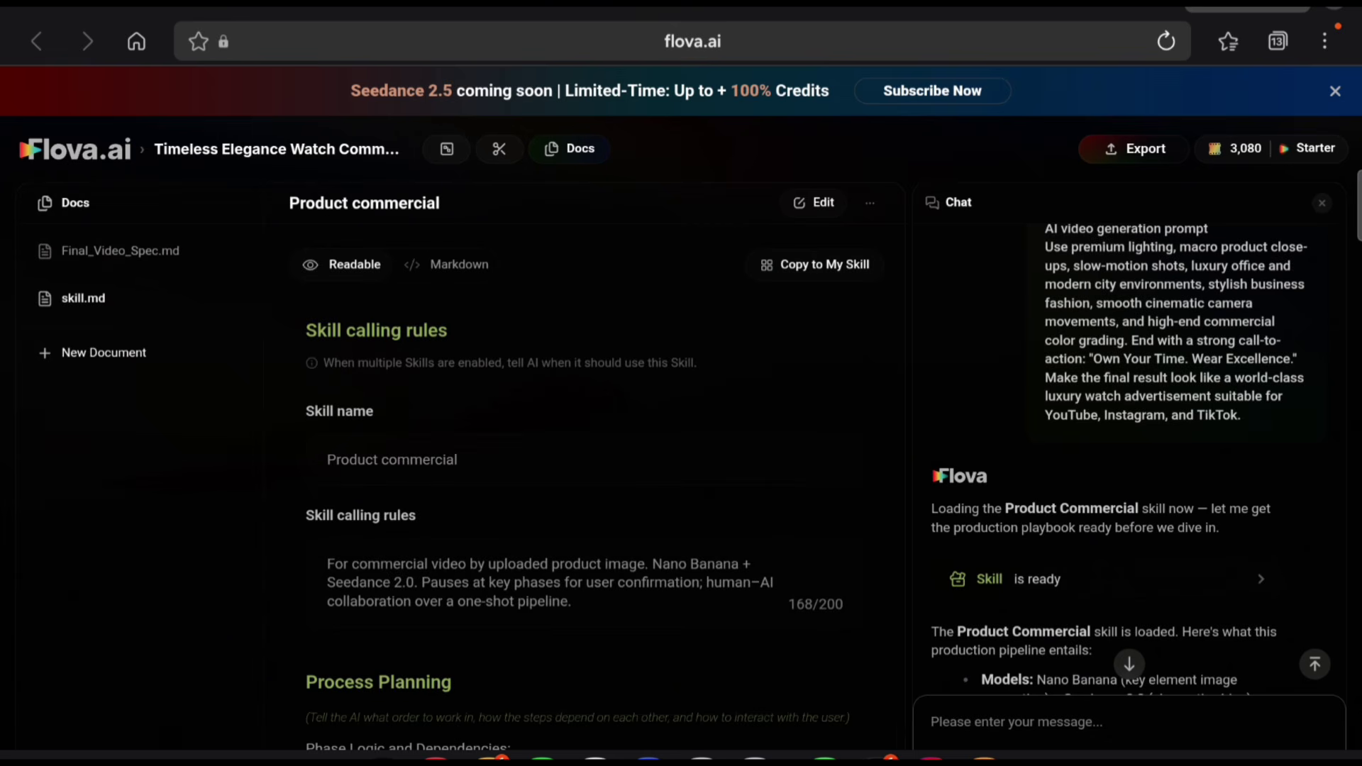
{"action": "scroll", "coordinate": [589, 483], "scroll_direction": "down", "scroll_amount": 1}
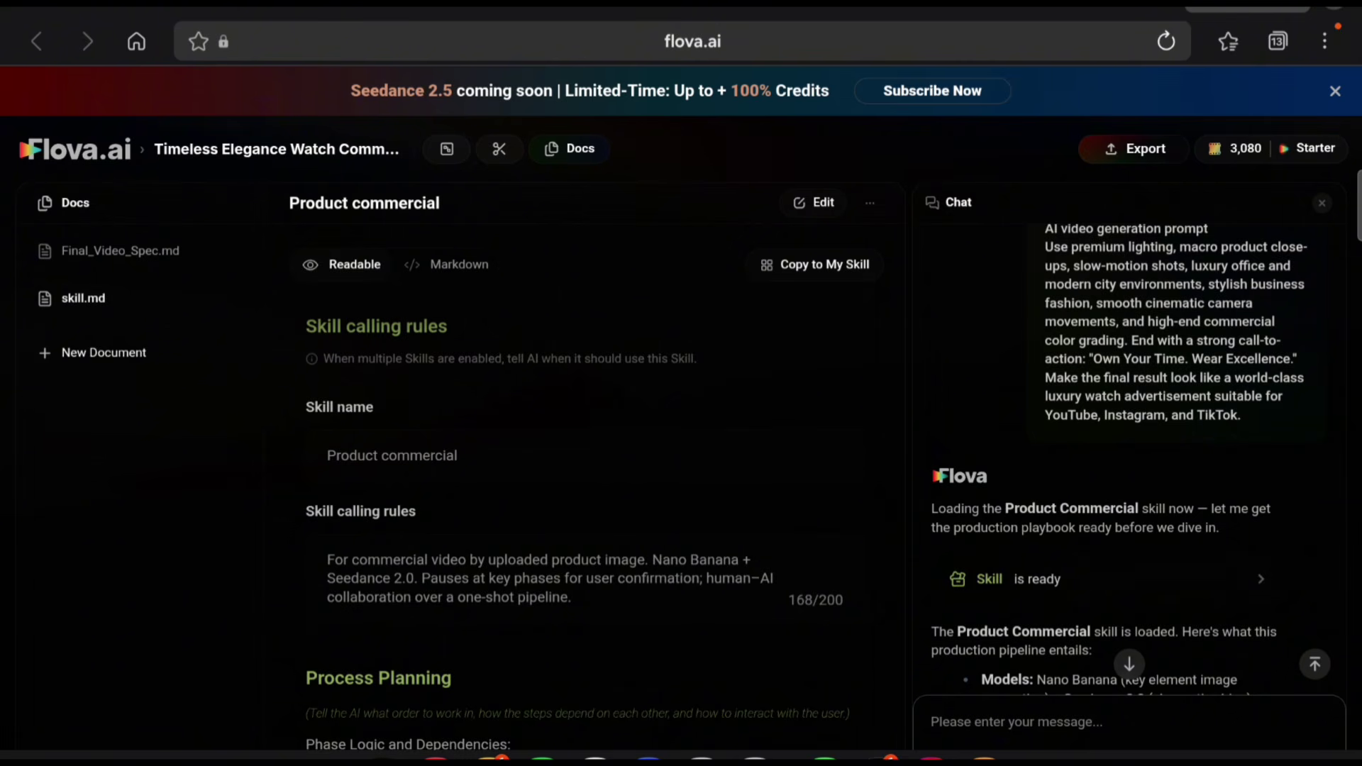
{"action": "scroll", "coordinate": [589, 482], "scroll_direction": "down", "scroll_amount": 2}
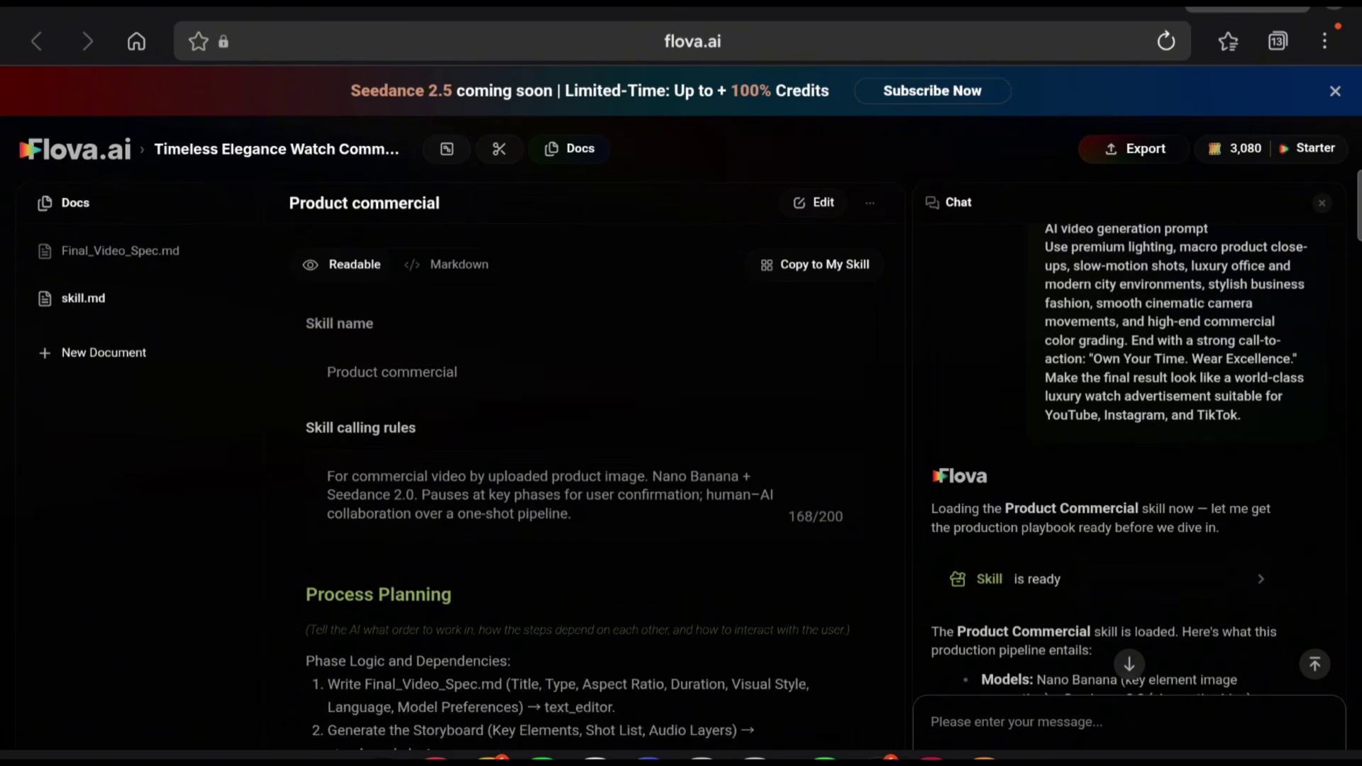
{"action": "scroll", "coordinate": [589, 483], "scroll_direction": "up", "scroll_amount": 2}
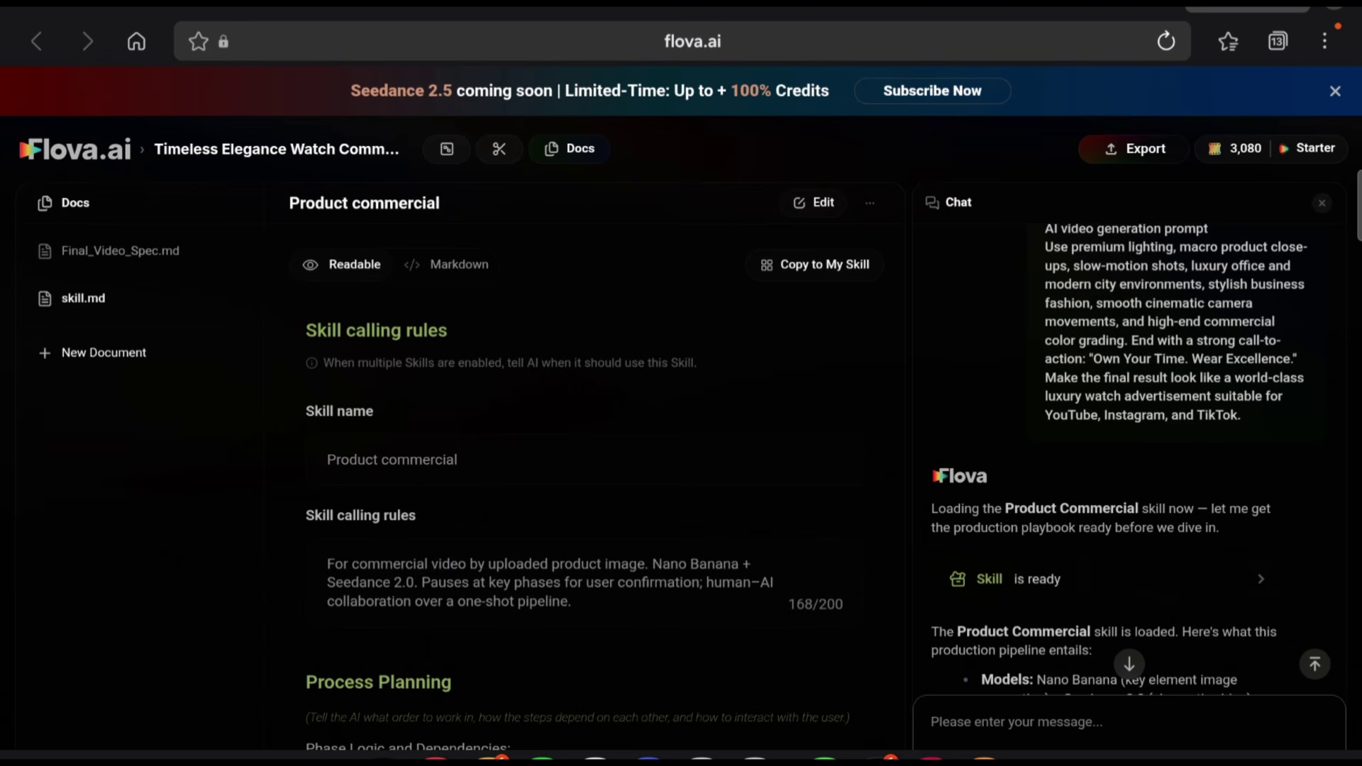
{"action": "left_click", "coordinate": [815, 202]}
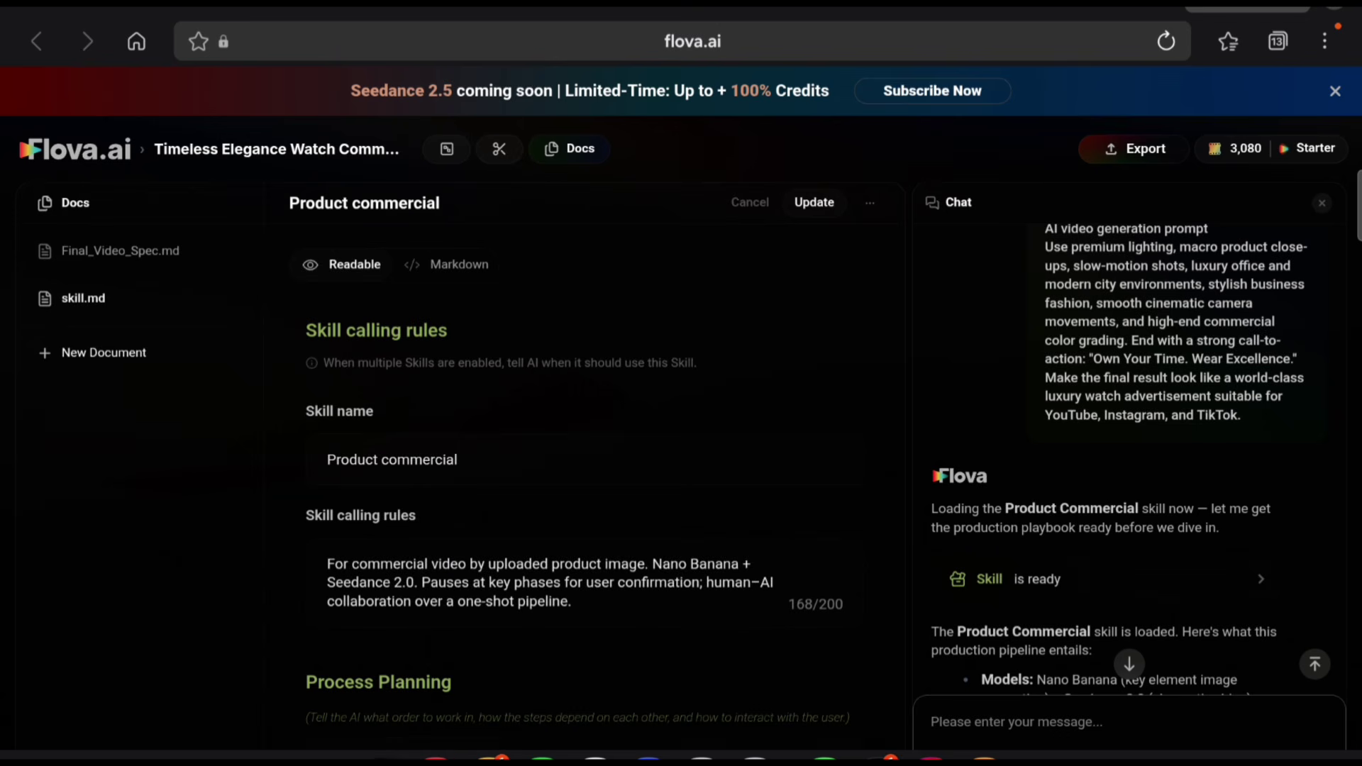
{"action": "scroll", "coordinate": [582, 496], "scroll_direction": "down", "scroll_amount": 2}
{"action": "left_click", "coordinate": [327, 301]}
{"action": "left_click", "coordinate": [327, 312]}
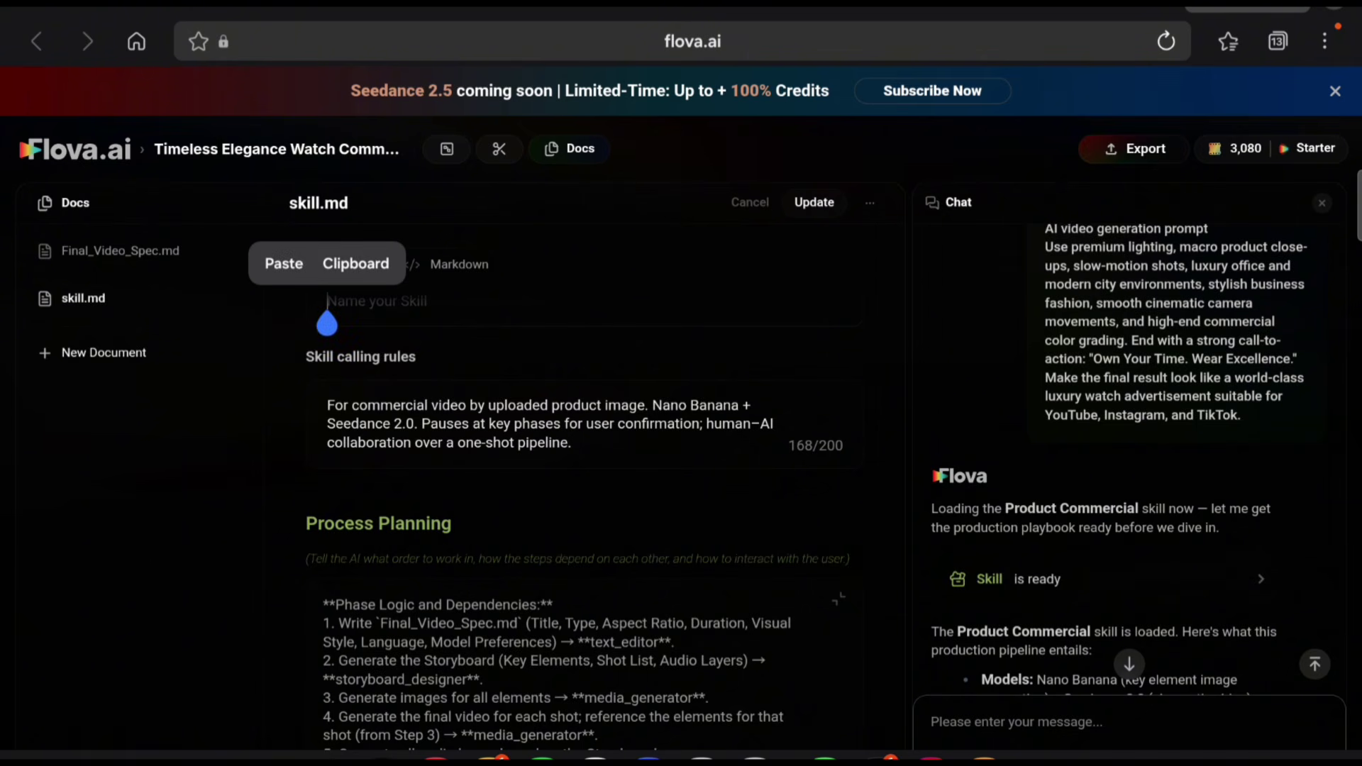
{"action": "left_click", "coordinate": [284, 263]}
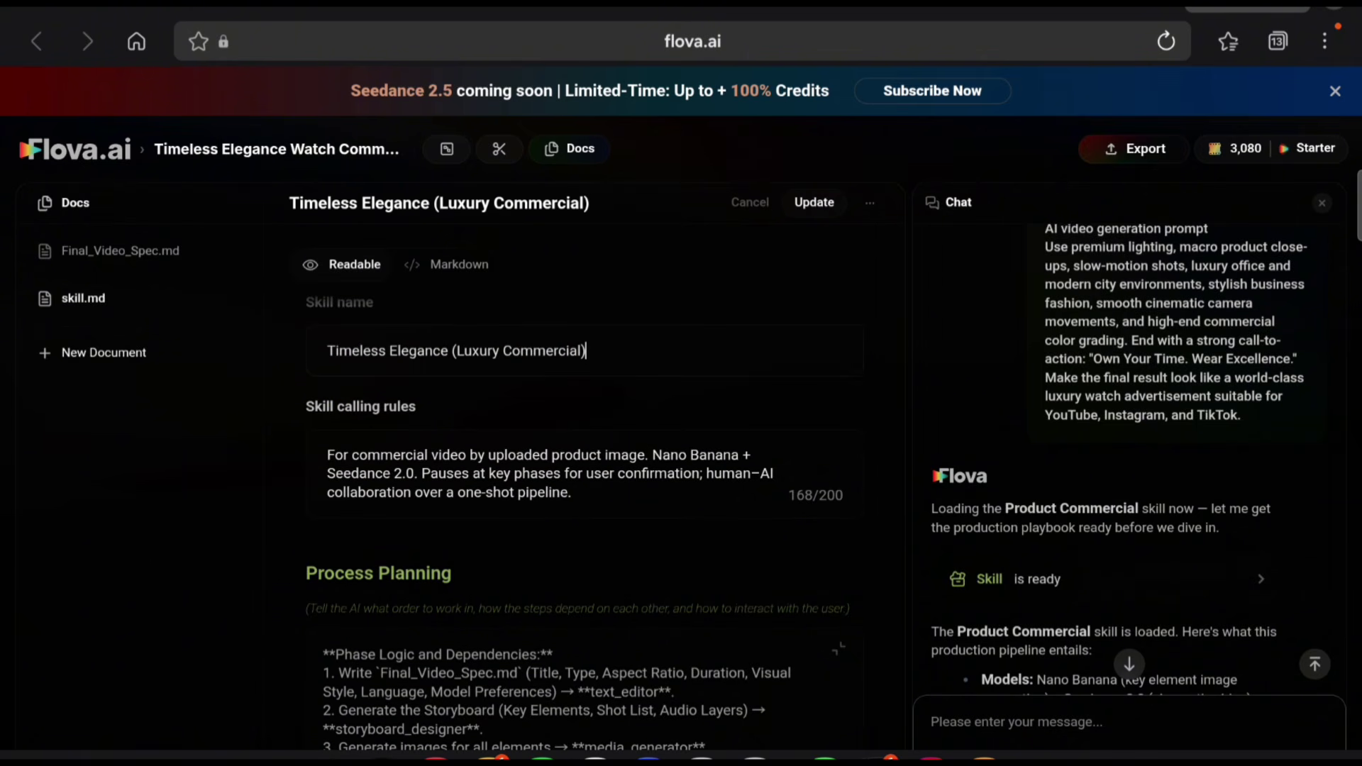
Check the skill's Process Planning, Asset Analysis and Storyboard Design sections and save the updated skill
{"action": "scroll", "coordinate": [589, 518], "scroll_direction": "down", "scroll_amount": 6}
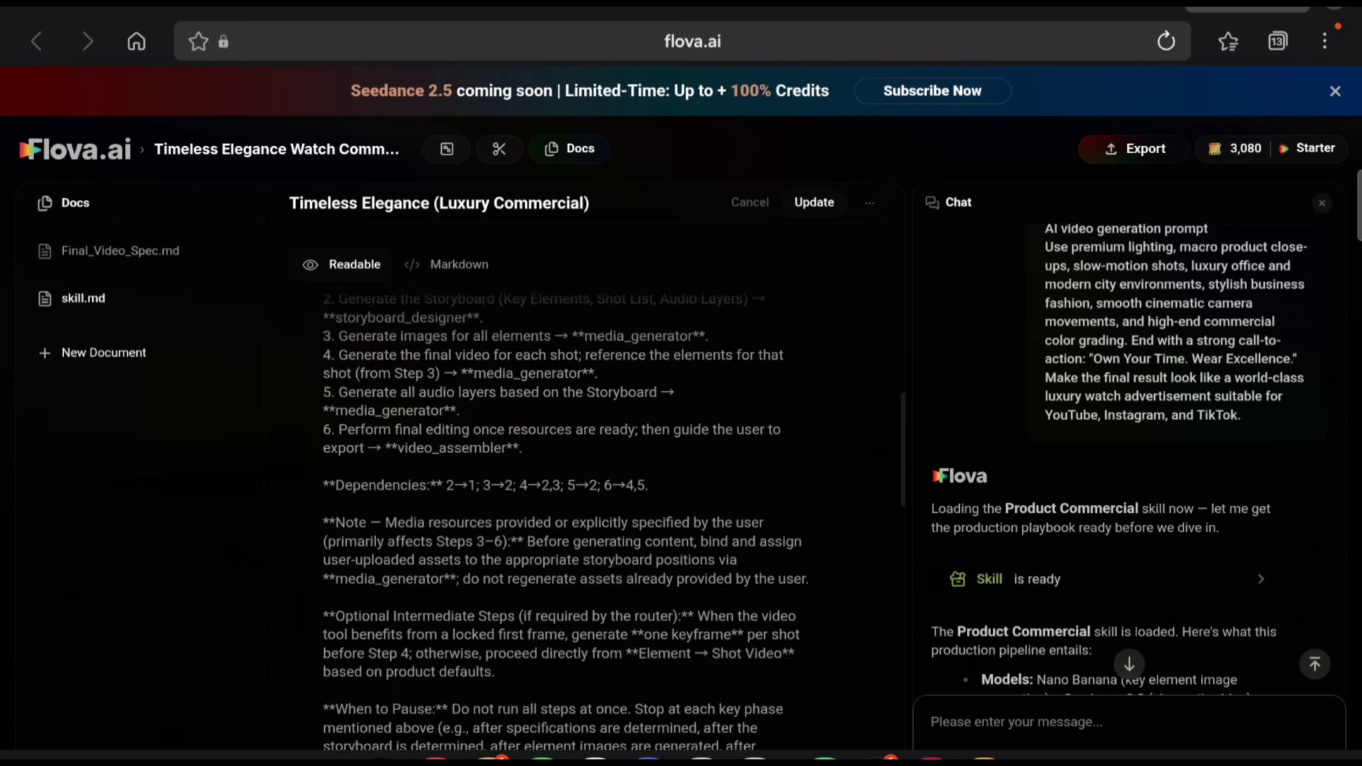
{"action": "scroll", "coordinate": [567, 518], "scroll_direction": "up", "scroll_amount": 4}
{"action": "scroll", "coordinate": [567, 517], "scroll_direction": "down", "scroll_amount": 4}
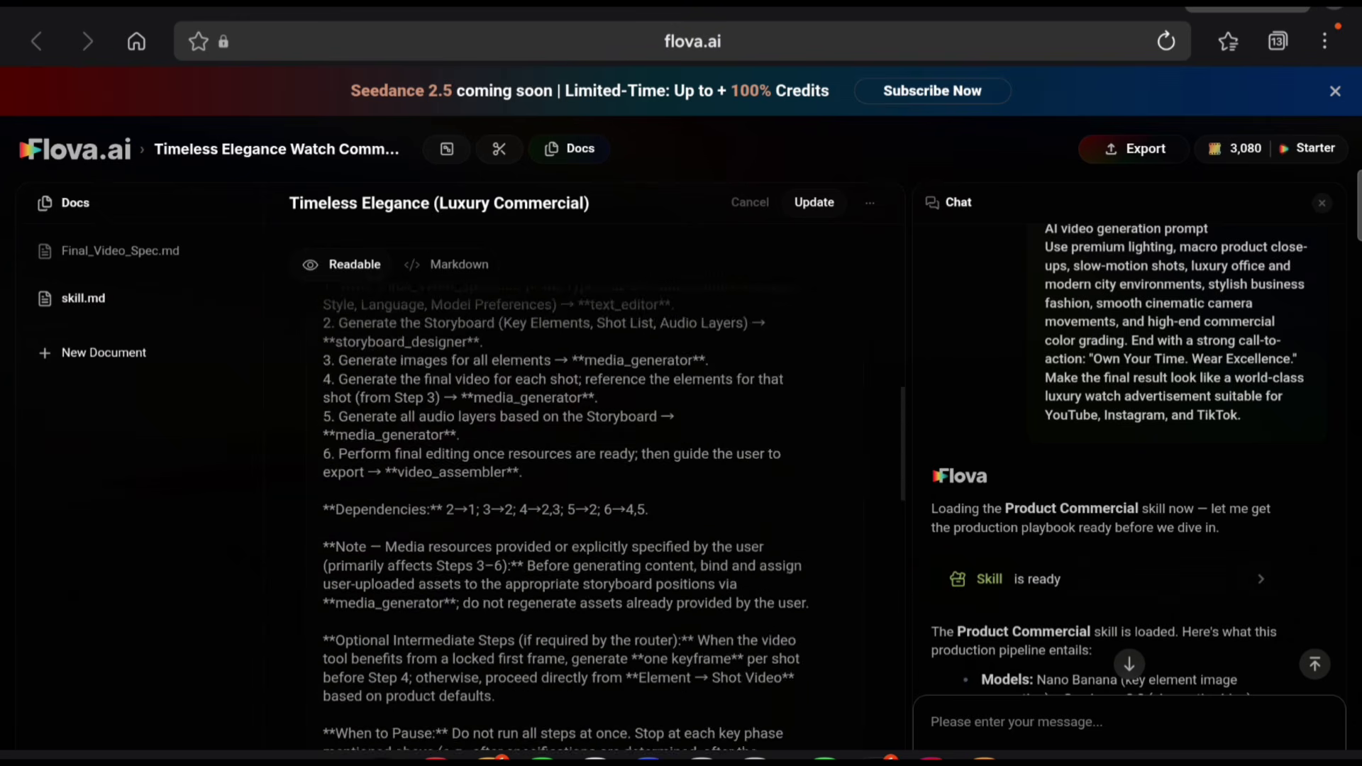
{"action": "scroll", "coordinate": [568, 518], "scroll_direction": "down", "scroll_amount": 7}
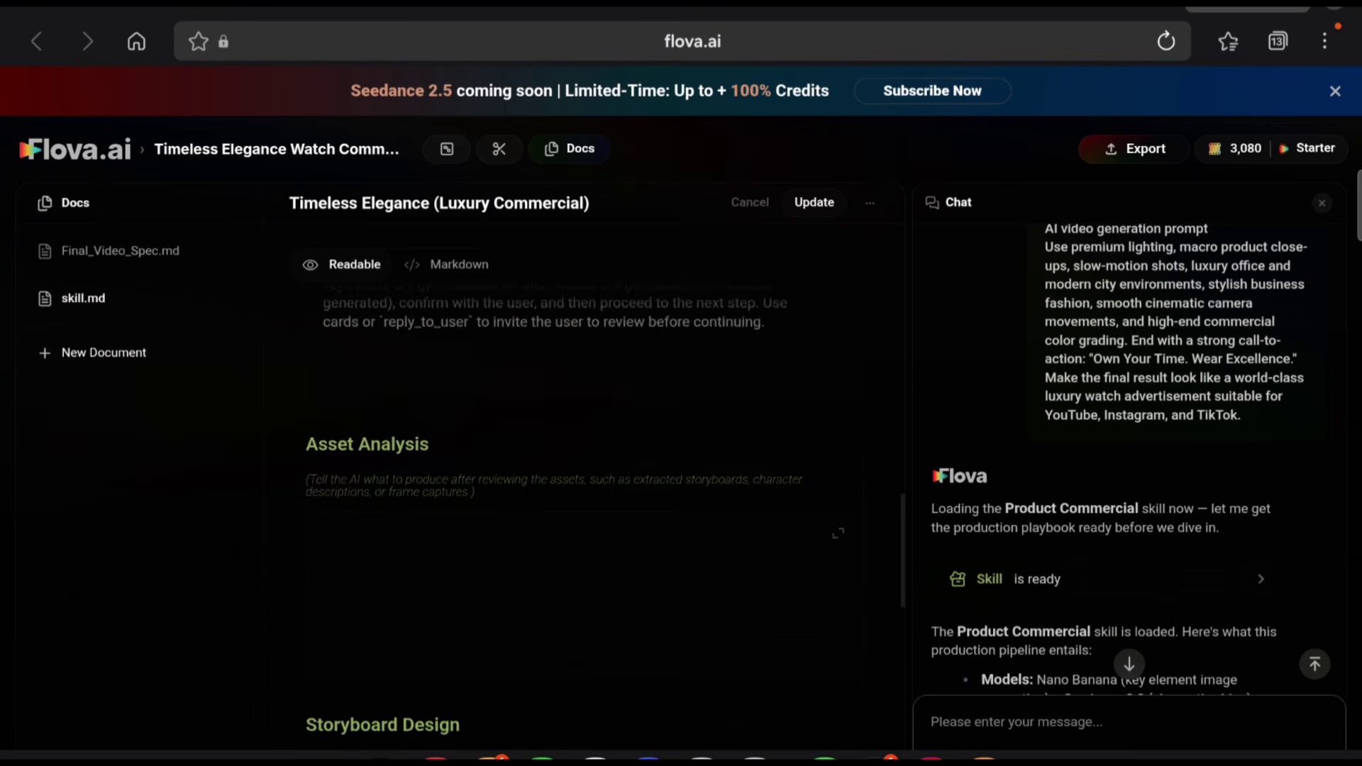
{"action": "scroll", "coordinate": [589, 496], "scroll_direction": "down", "scroll_amount": 4}
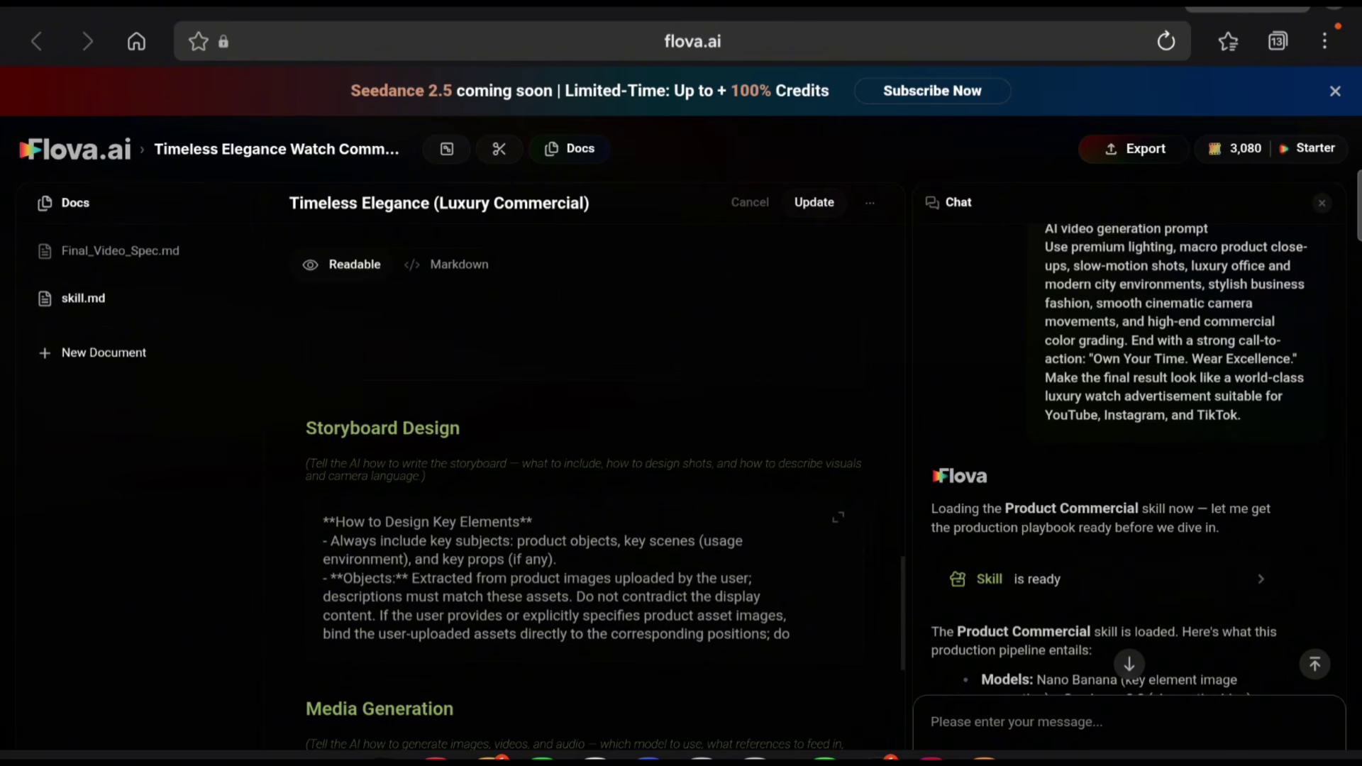
{"action": "scroll", "coordinate": [557, 578], "scroll_direction": "down", "scroll_amount": 3}
{"action": "scroll", "coordinate": [557, 578], "scroll_direction": "up", "scroll_amount": 3}
{"action": "scroll", "coordinate": [556, 578], "scroll_direction": "down", "scroll_amount": 2}
{"action": "scroll", "coordinate": [556, 578], "scroll_direction": "up", "scroll_amount": 2}
{"action": "left_click", "coordinate": [814, 202]}
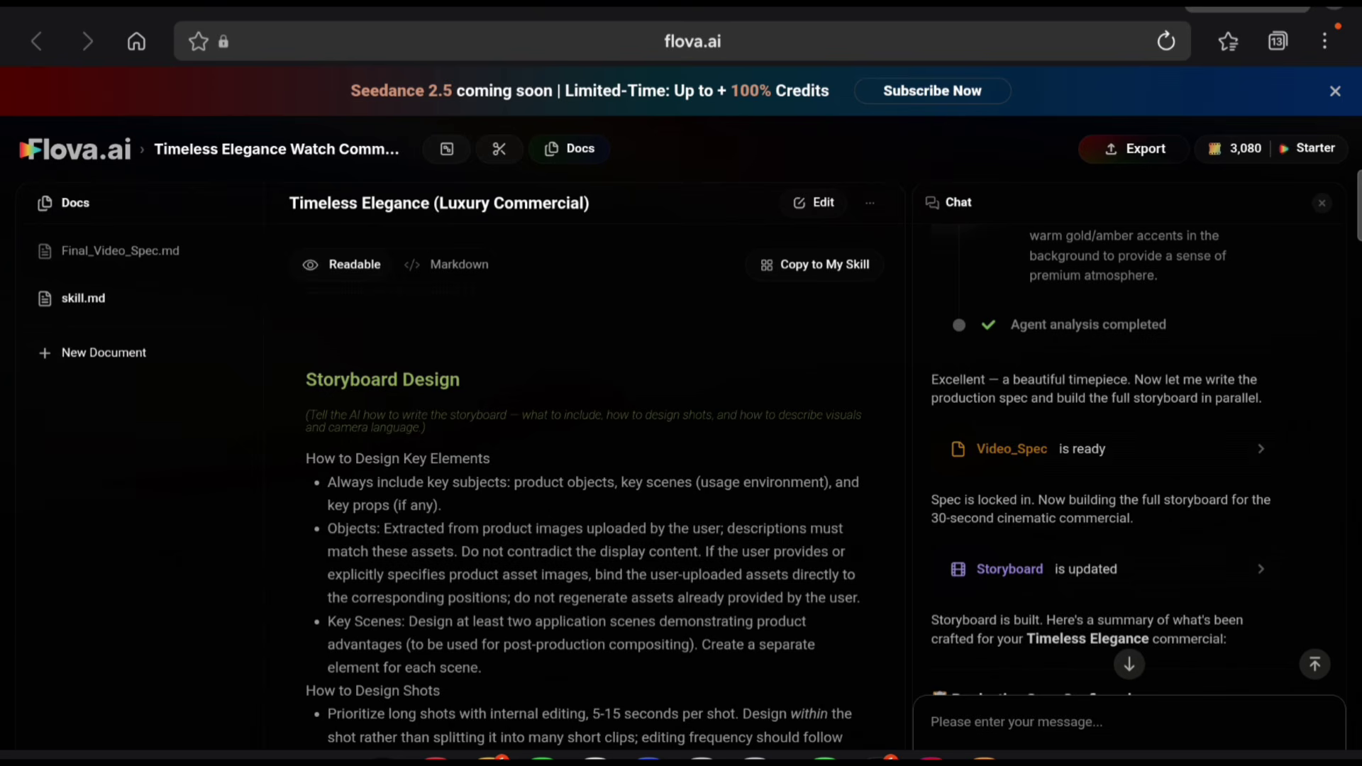
Read through Final_Video_Spec.md, from the video title and audience to the visual style, model preferences and product reference
{"action": "left_click", "coordinate": [120, 251]}
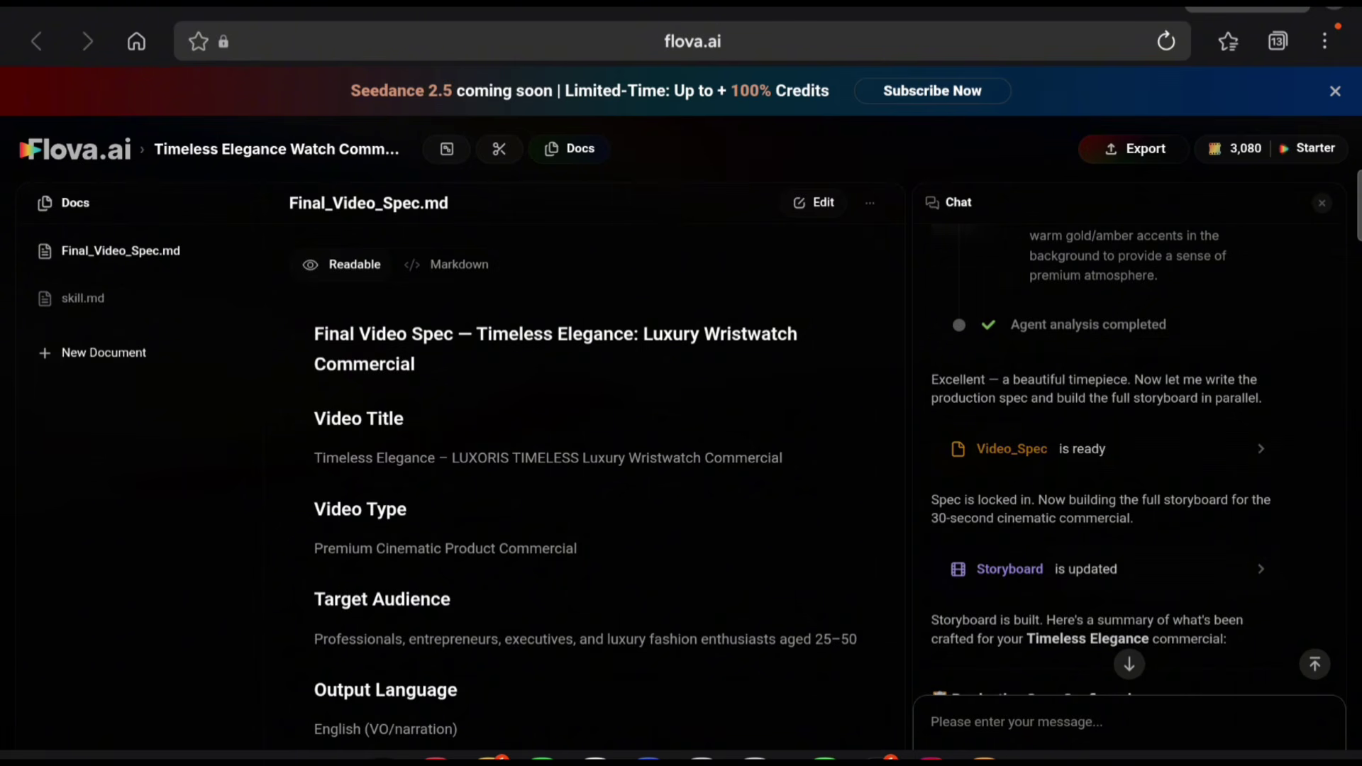
{"action": "scroll", "coordinate": [608, 511], "scroll_direction": "down", "scroll_amount": 1}
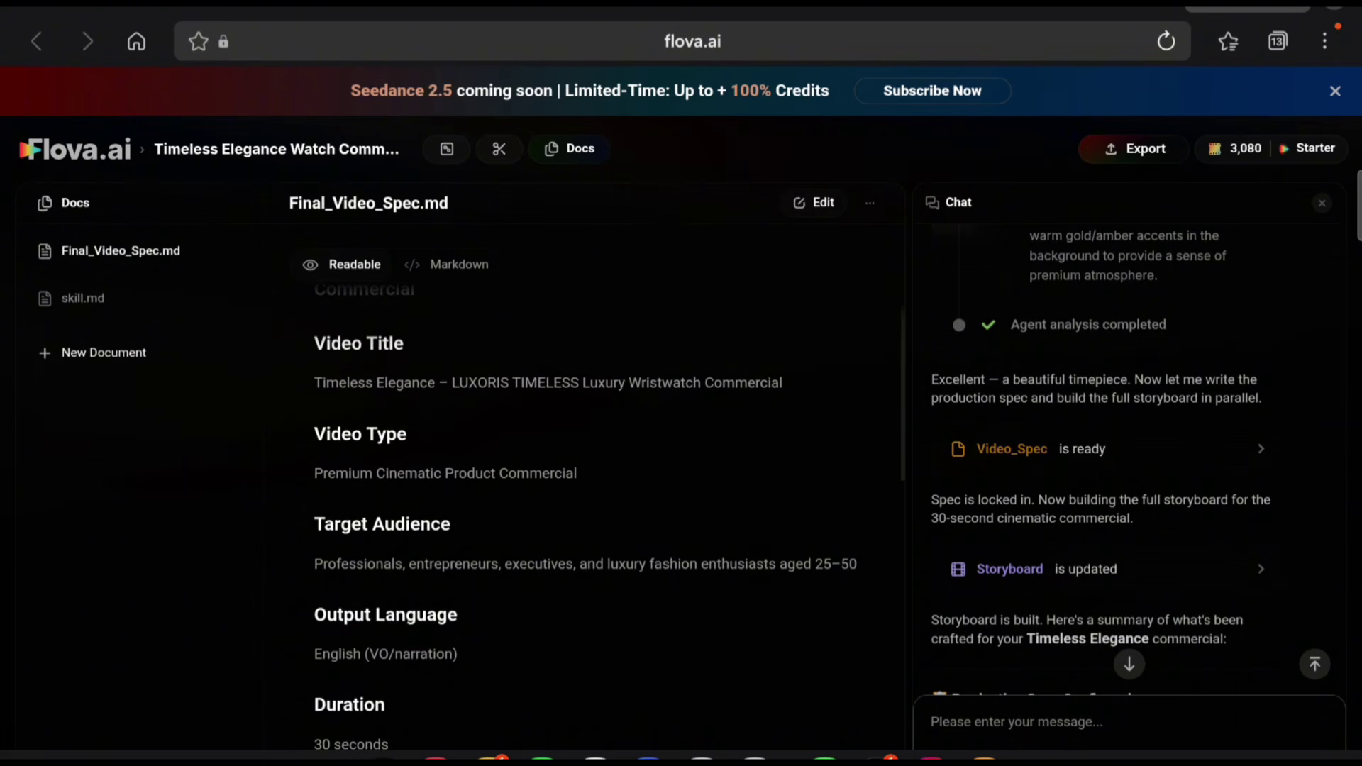
{"action": "scroll", "coordinate": [609, 511], "scroll_direction": "down", "scroll_amount": 1}
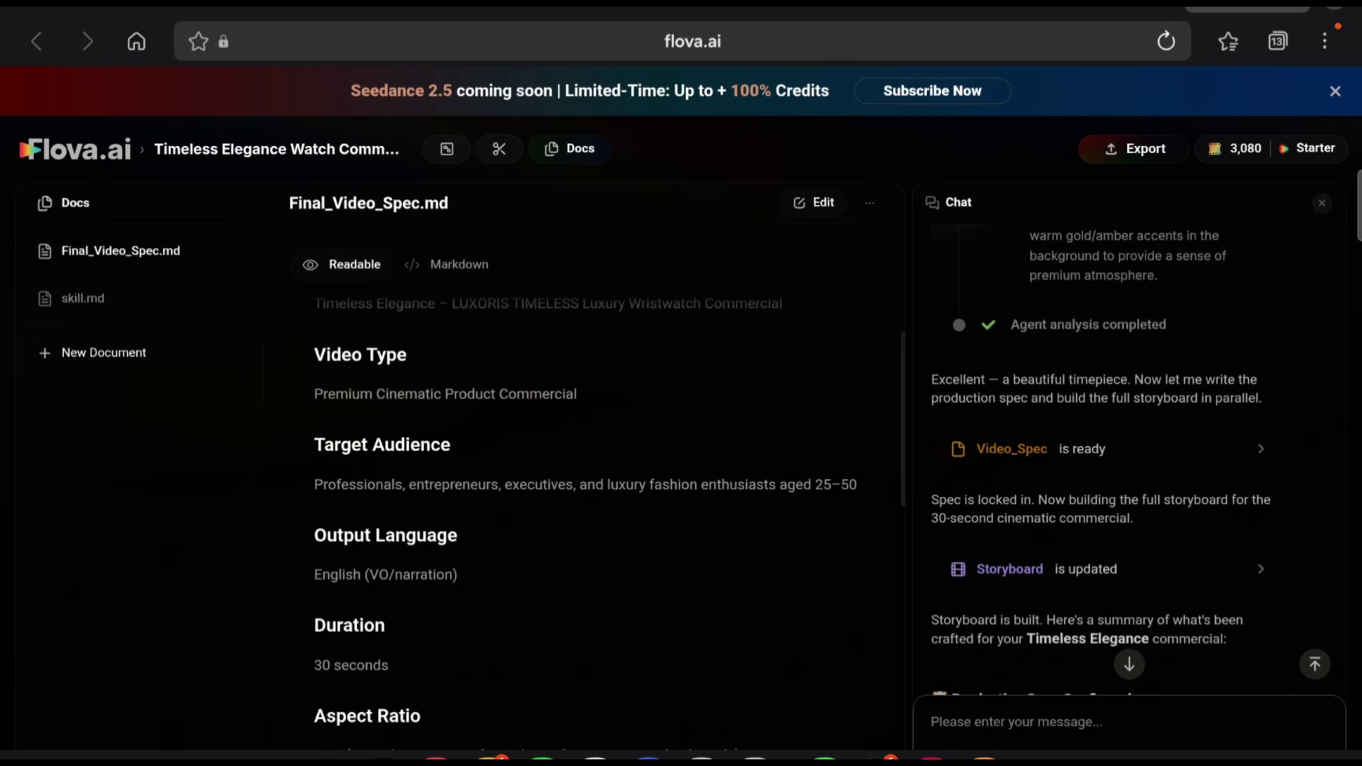
{"action": "scroll", "coordinate": [609, 510], "scroll_direction": "down", "scroll_amount": 3}
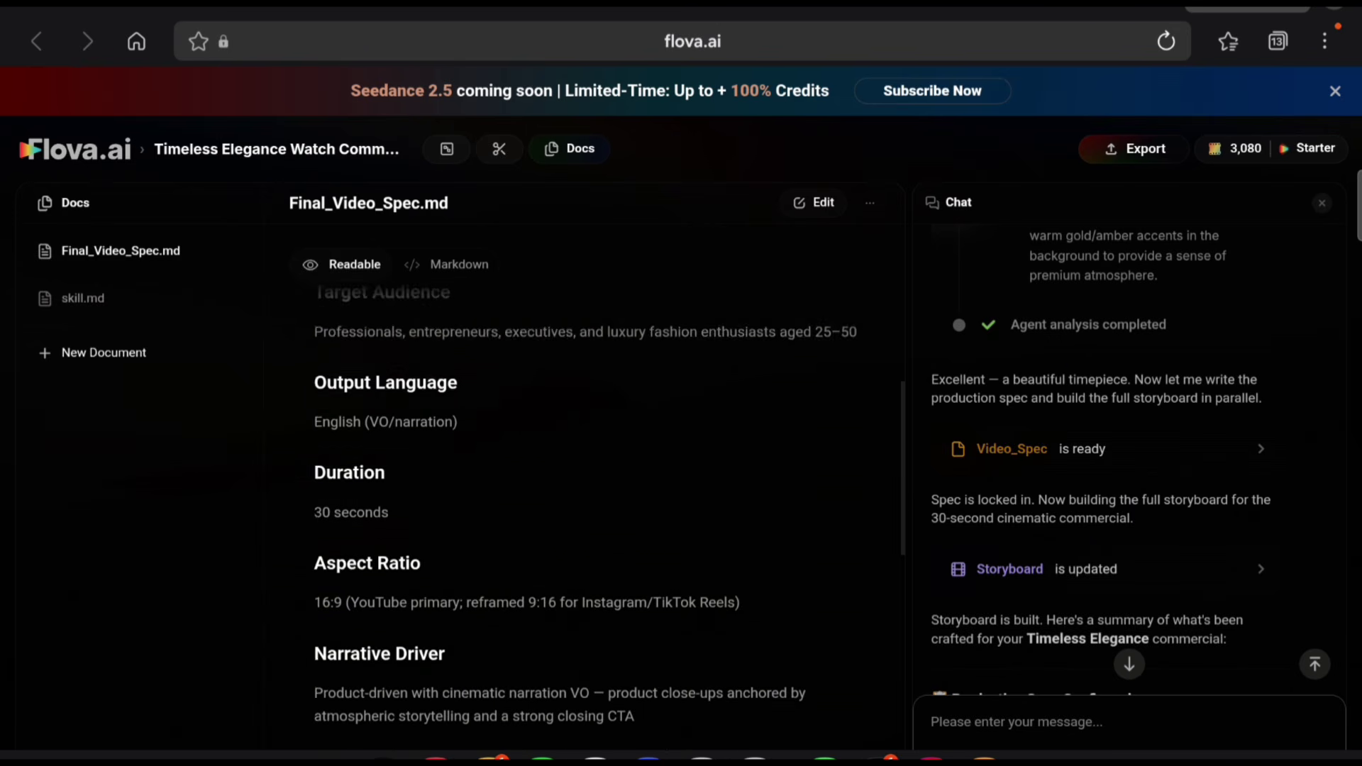
{"action": "scroll", "coordinate": [609, 511], "scroll_direction": "down", "scroll_amount": 8}
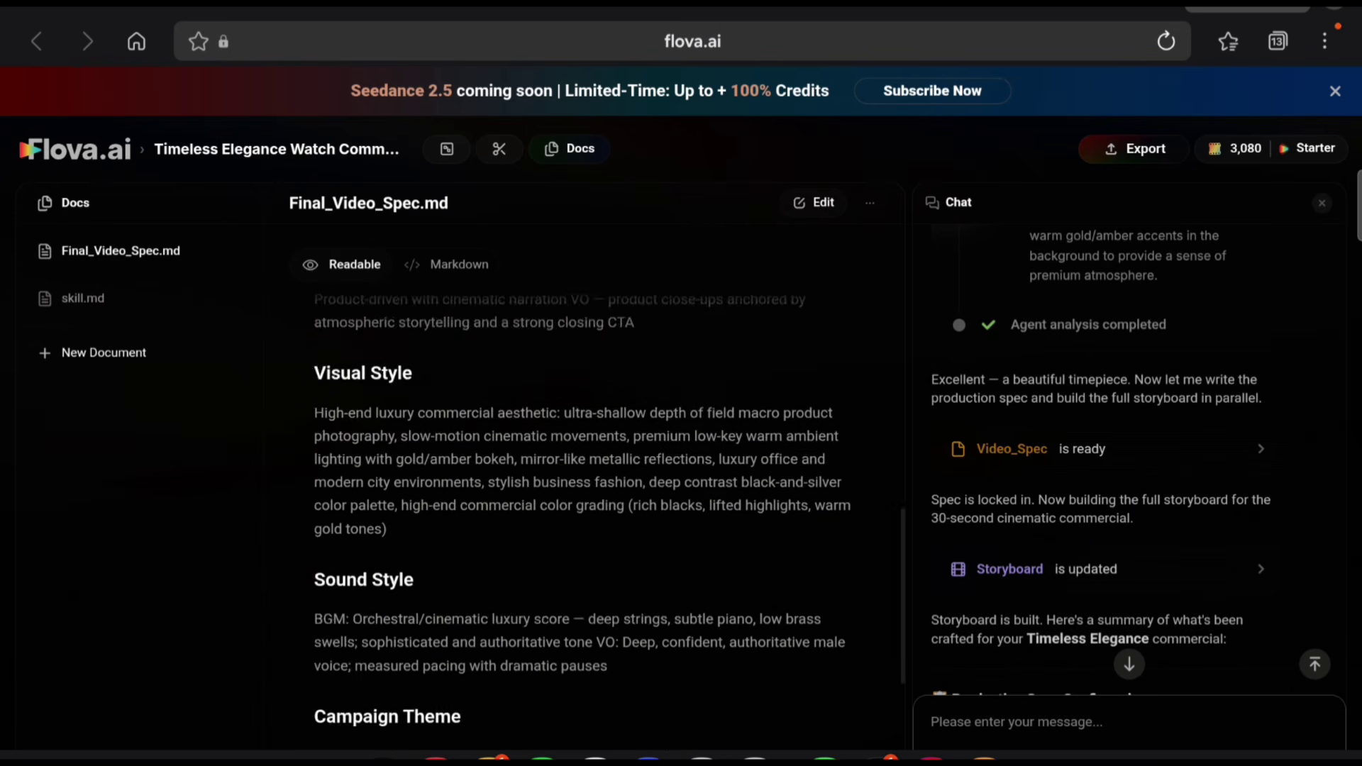
{"action": "scroll", "coordinate": [609, 511], "scroll_direction": "down", "scroll_amount": 3}
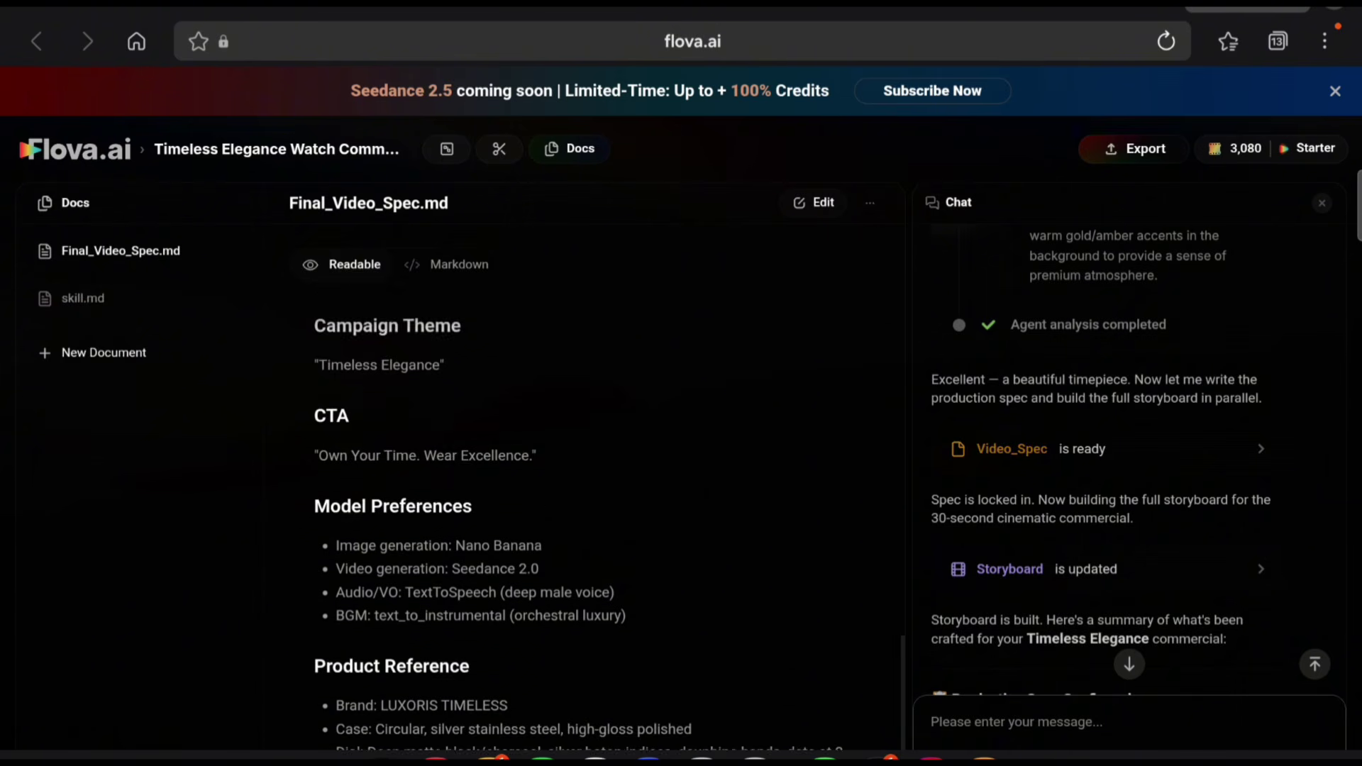
{"action": "scroll", "coordinate": [609, 511], "scroll_direction": "up", "scroll_amount": 3}
{"action": "scroll", "coordinate": [609, 511], "scroll_direction": "up", "scroll_amount": 10}
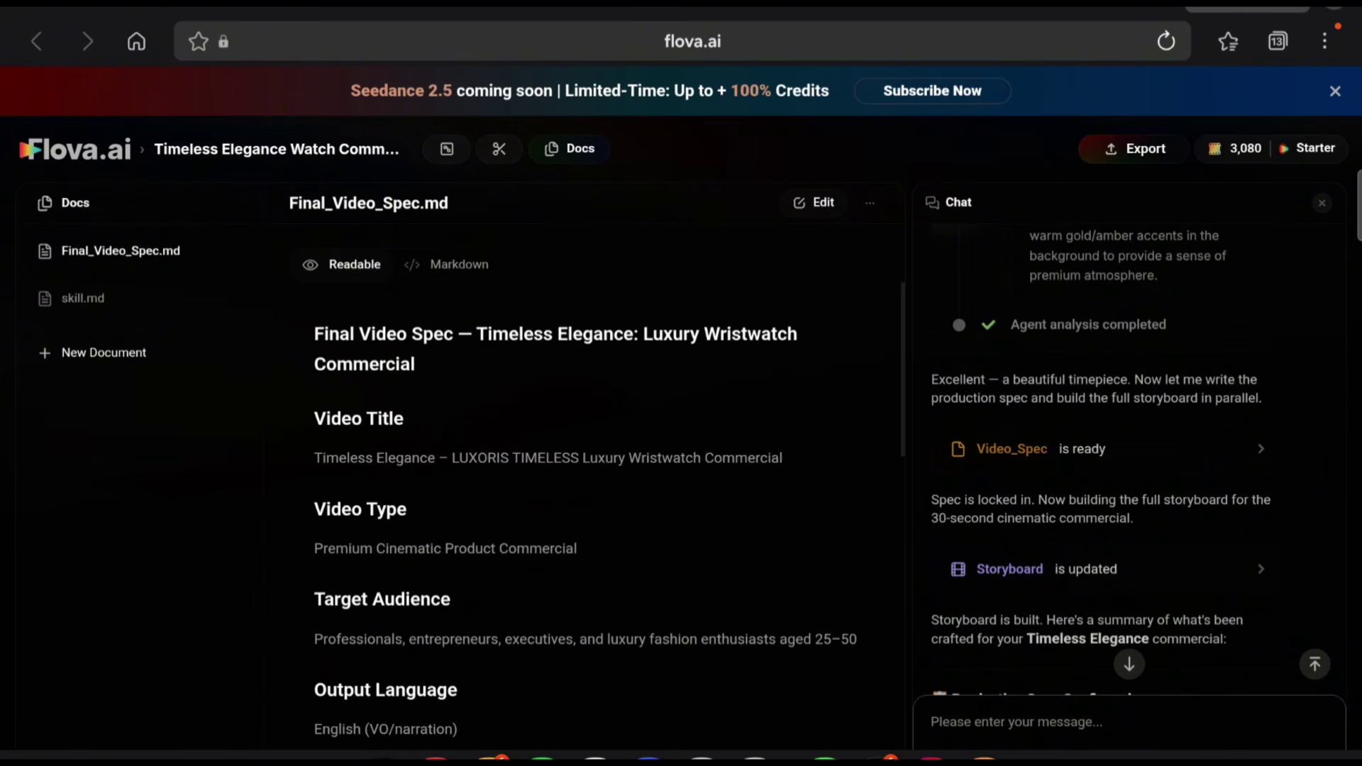
Open the Media Space and review the watch preview and the chat's production spec and storyboard summary
{"action": "left_click", "coordinate": [447, 148]}
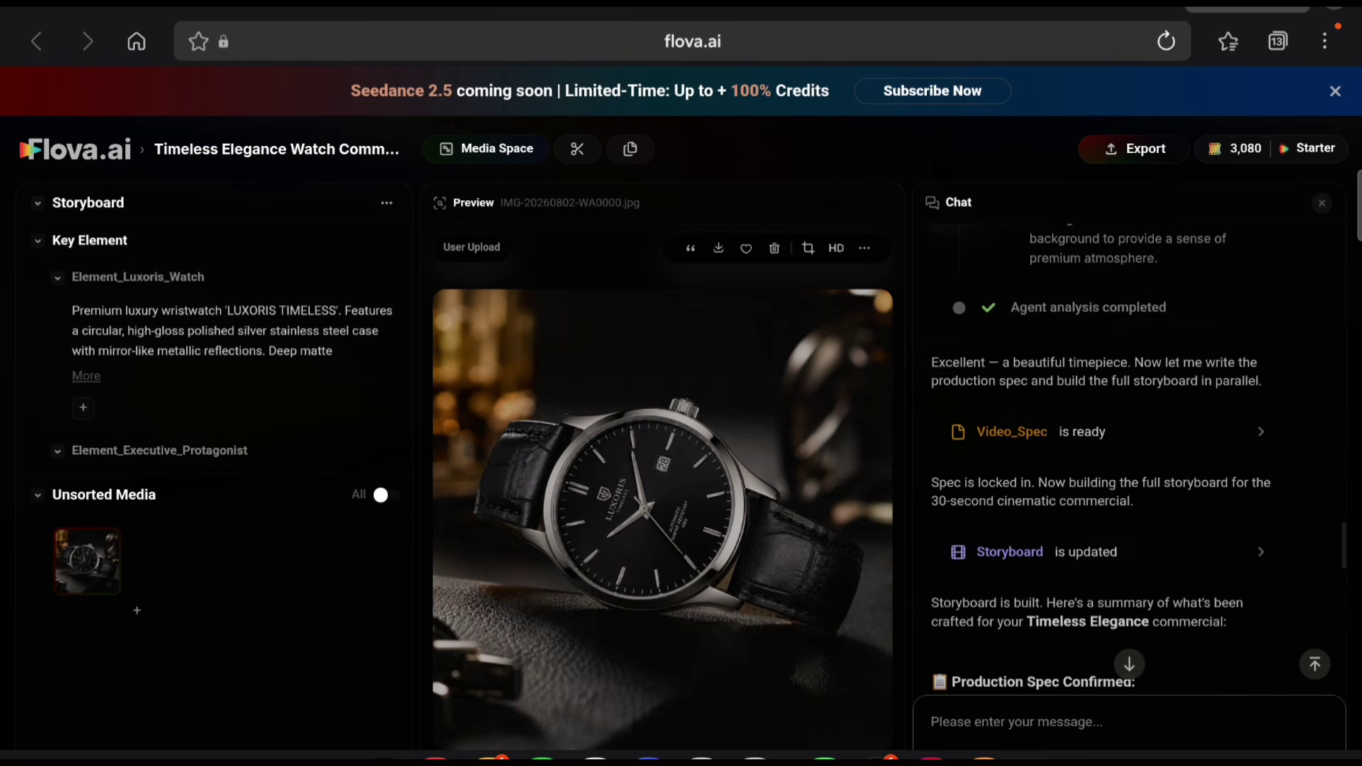
{"action": "scroll", "coordinate": [1128, 461], "scroll_direction": "up", "scroll_amount": 2}
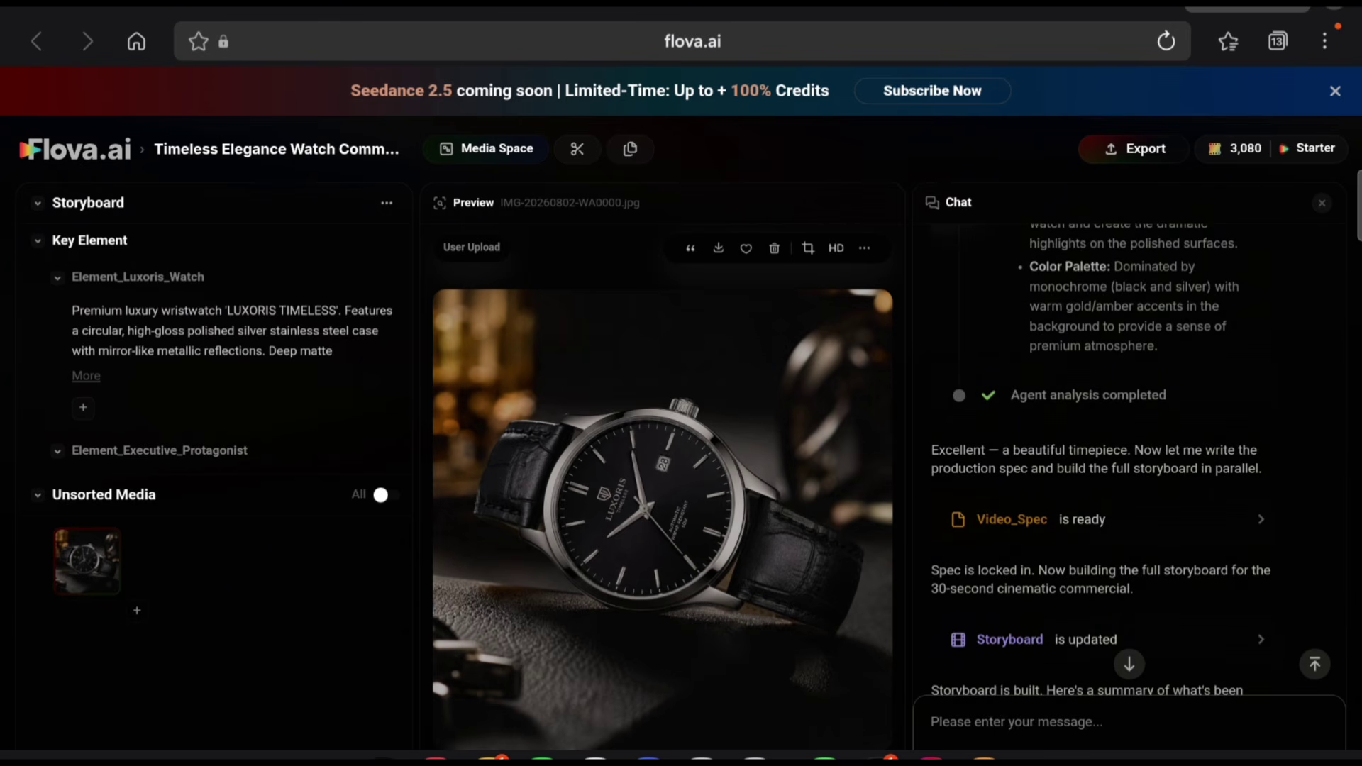
{"action": "scroll", "coordinate": [1128, 454], "scroll_direction": "down", "scroll_amount": 3}
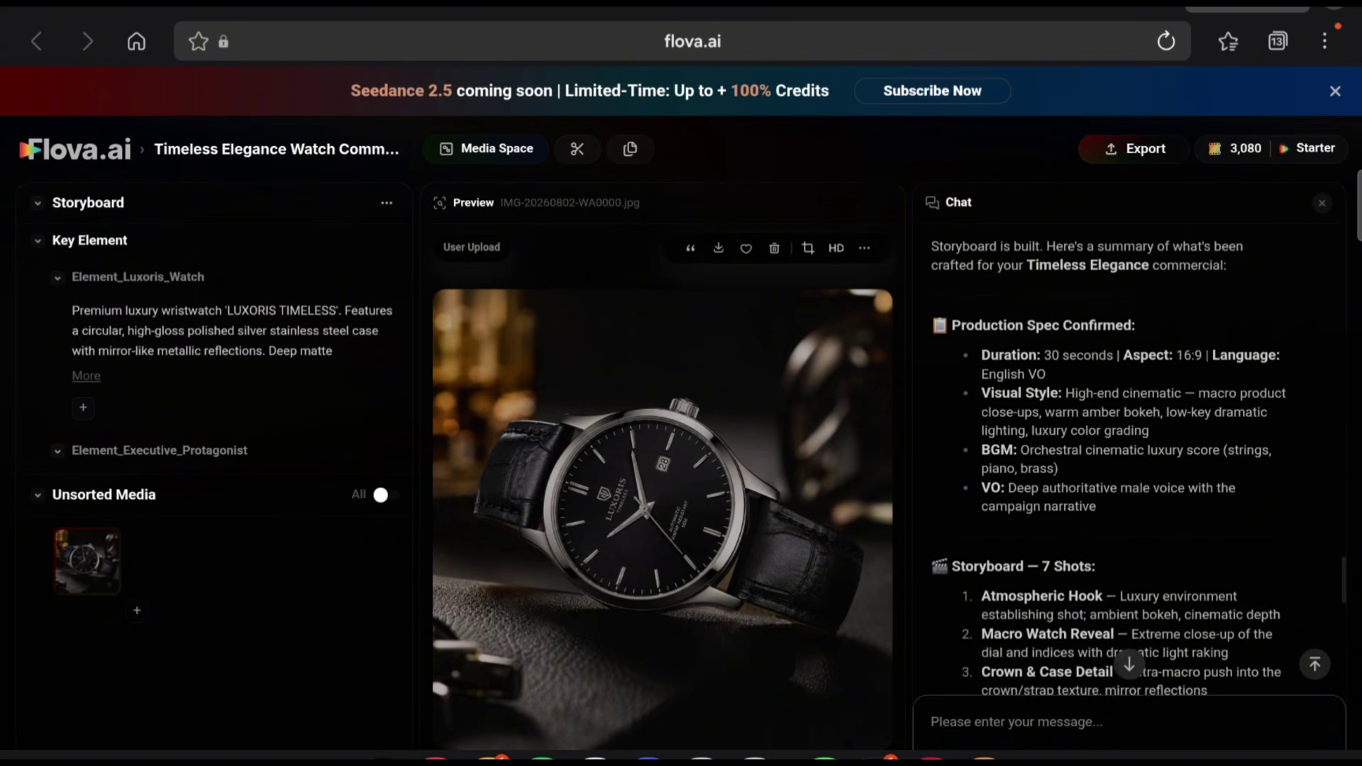
{"action": "scroll", "coordinate": [1128, 454], "scroll_direction": "down", "scroll_amount": 4}
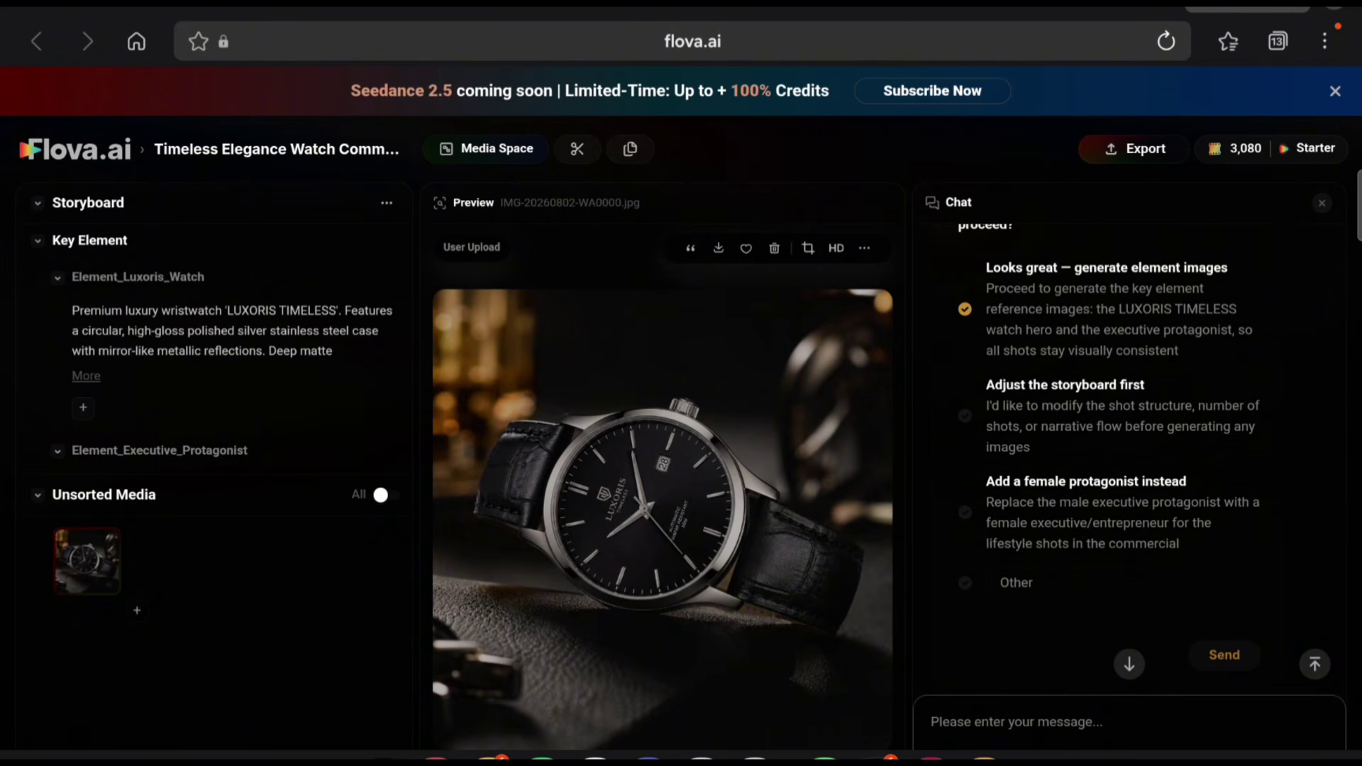
Compare the storyboard options for proceeding in the chat and select "Adjust the storyboard first"
{"action": "scroll", "coordinate": [1135, 454], "scroll_direction": "up", "scroll_amount": 3}
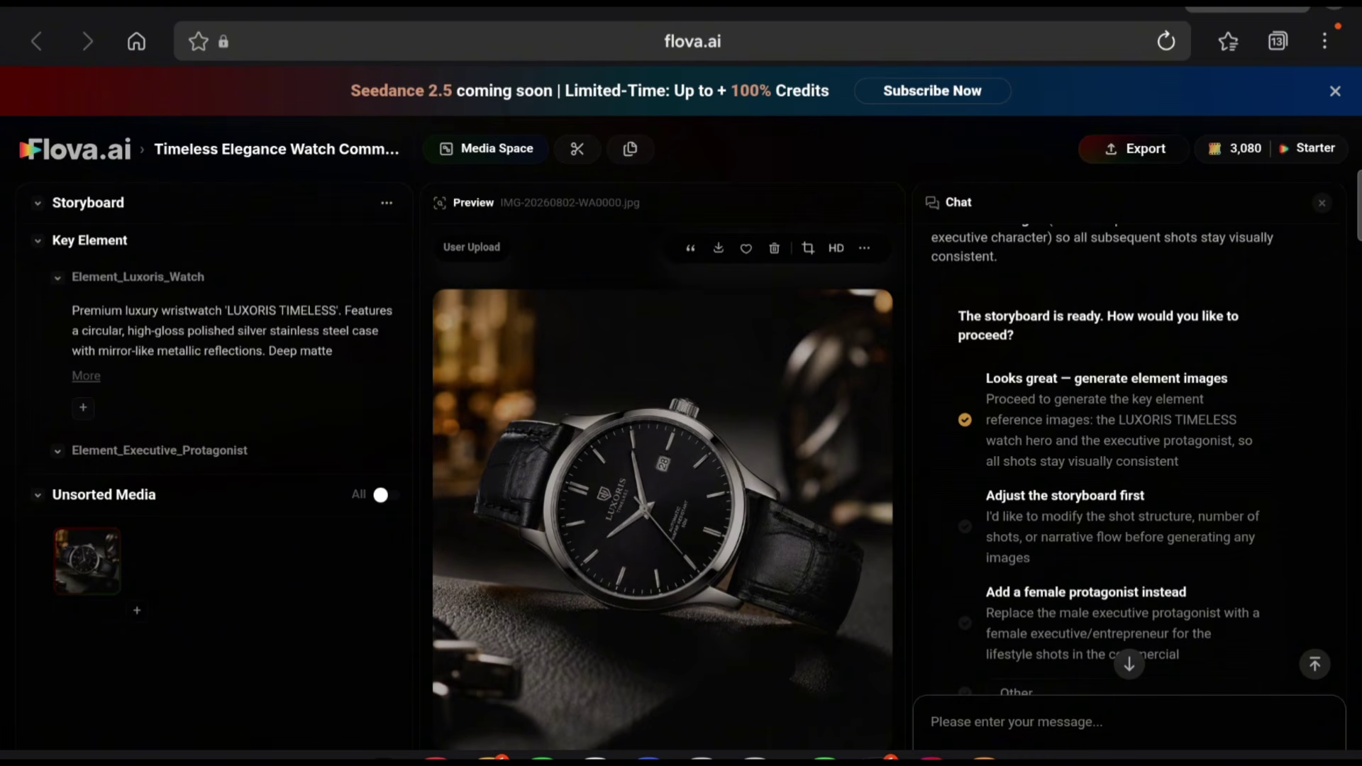
{"action": "scroll", "coordinate": [1127, 461], "scroll_direction": "up", "scroll_amount": 2}
{"action": "scroll", "coordinate": [1128, 461], "scroll_direction": "down", "scroll_amount": 3}
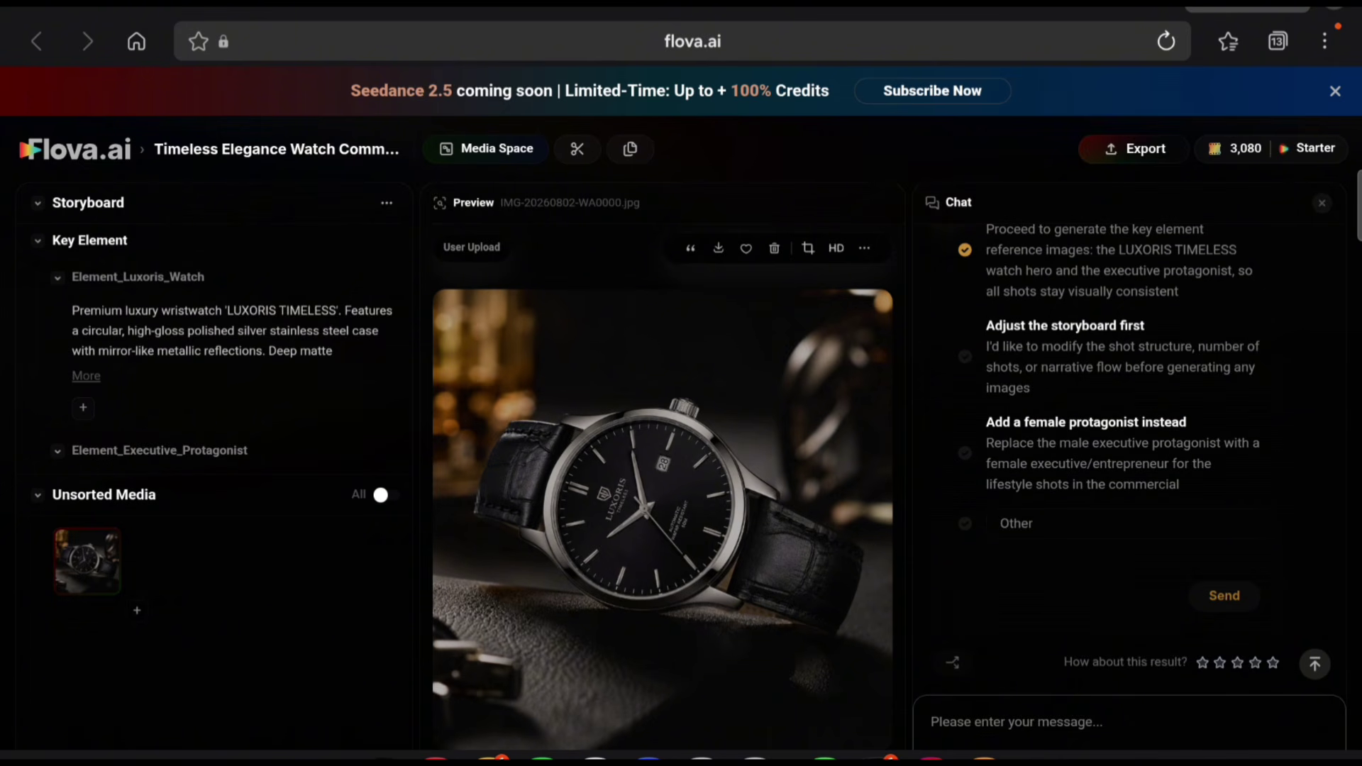
{"action": "scroll", "coordinate": [1127, 461], "scroll_direction": "up", "scroll_amount": 3}
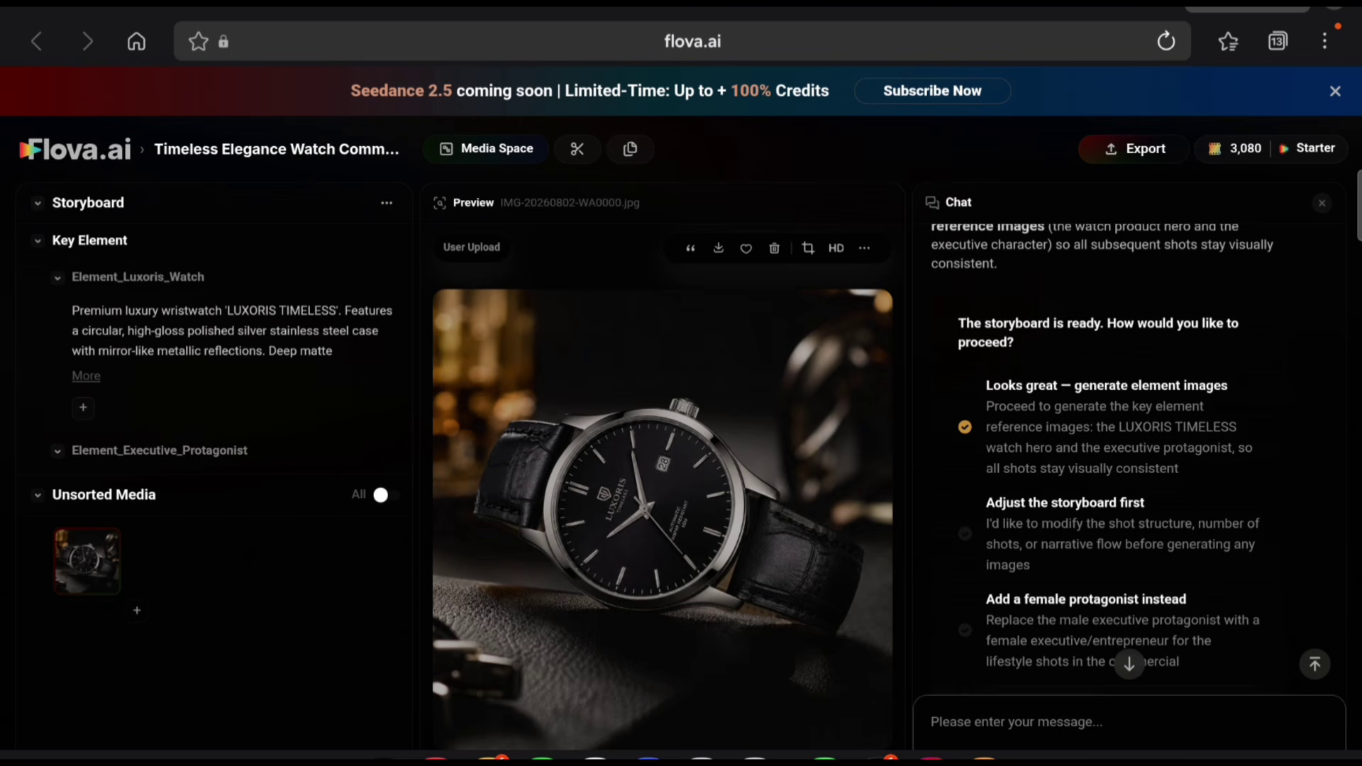
{"action": "left_click", "coordinate": [965, 534]}
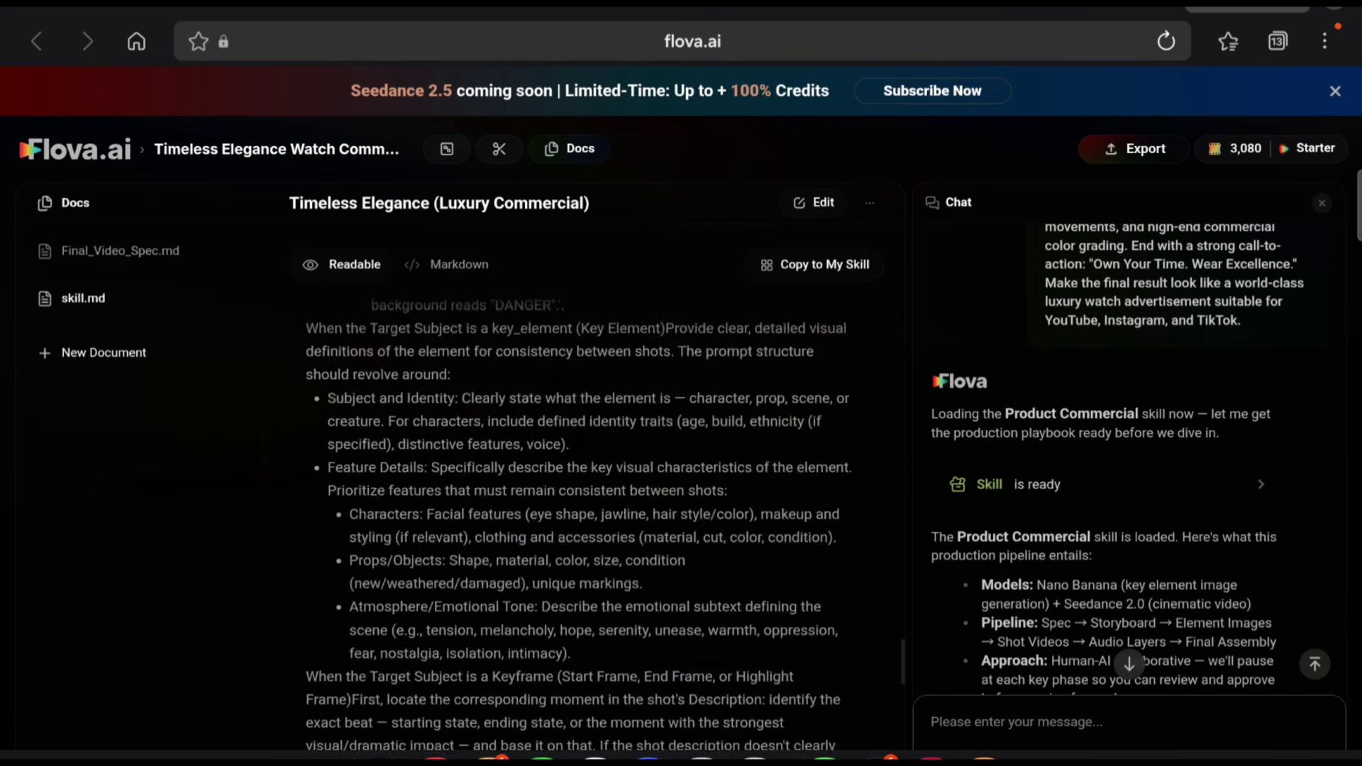
Append "Make the watch more prominent in every close-up" to the end of the skill's Prompt Writing section and save the update
{"action": "scroll", "coordinate": [578, 518], "scroll_direction": "down", "scroll_amount": 10}
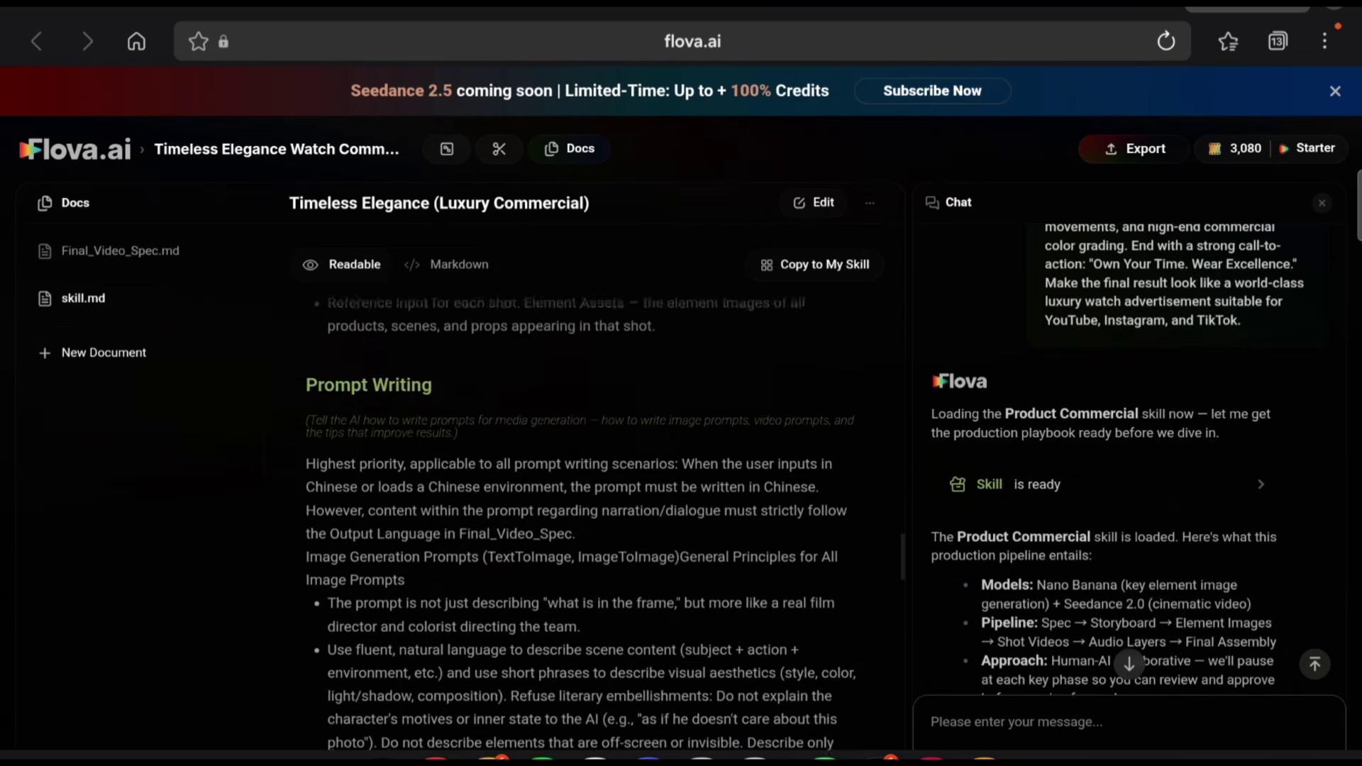
{"action": "scroll", "coordinate": [578, 518], "scroll_direction": "up", "scroll_amount": 2}
{"action": "scroll", "coordinate": [578, 518], "scroll_direction": "down", "scroll_amount": 5}
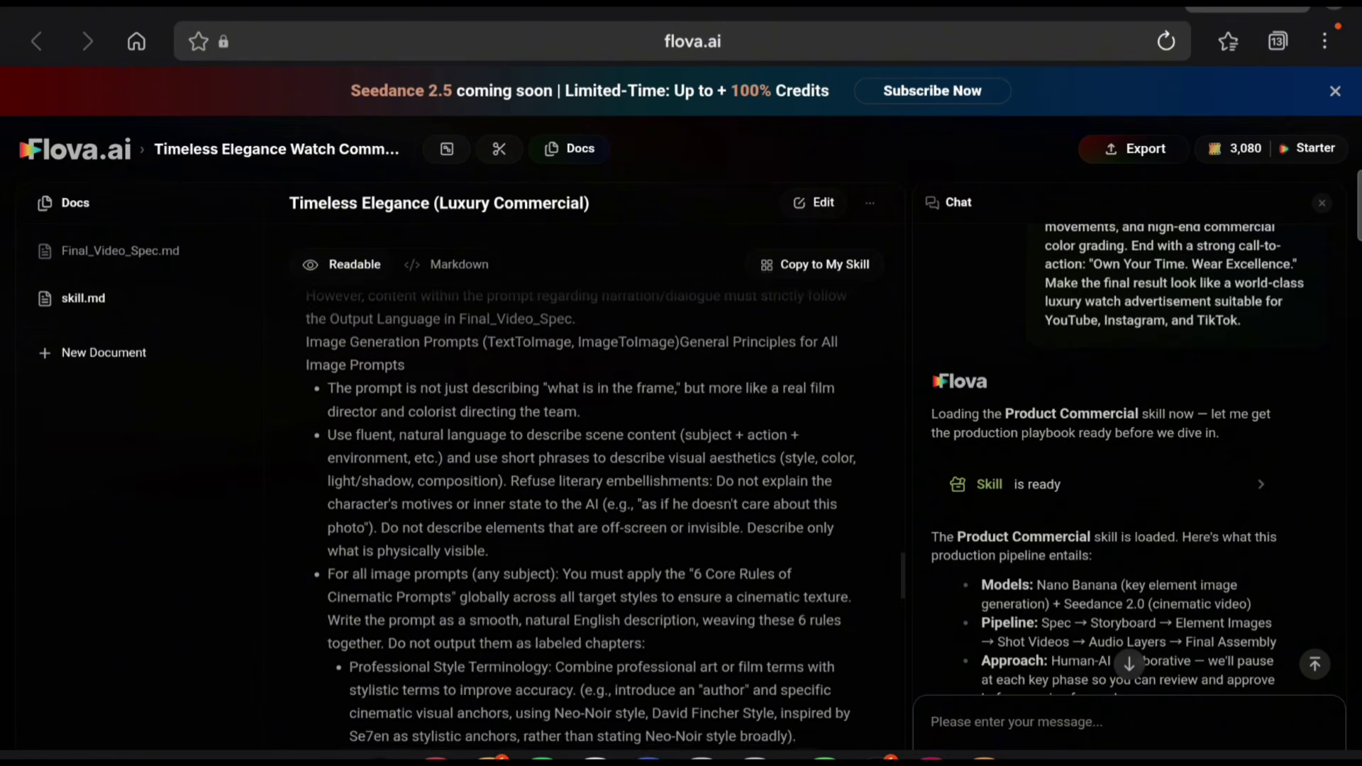
{"action": "scroll", "coordinate": [578, 517], "scroll_direction": "down", "scroll_amount": 12}
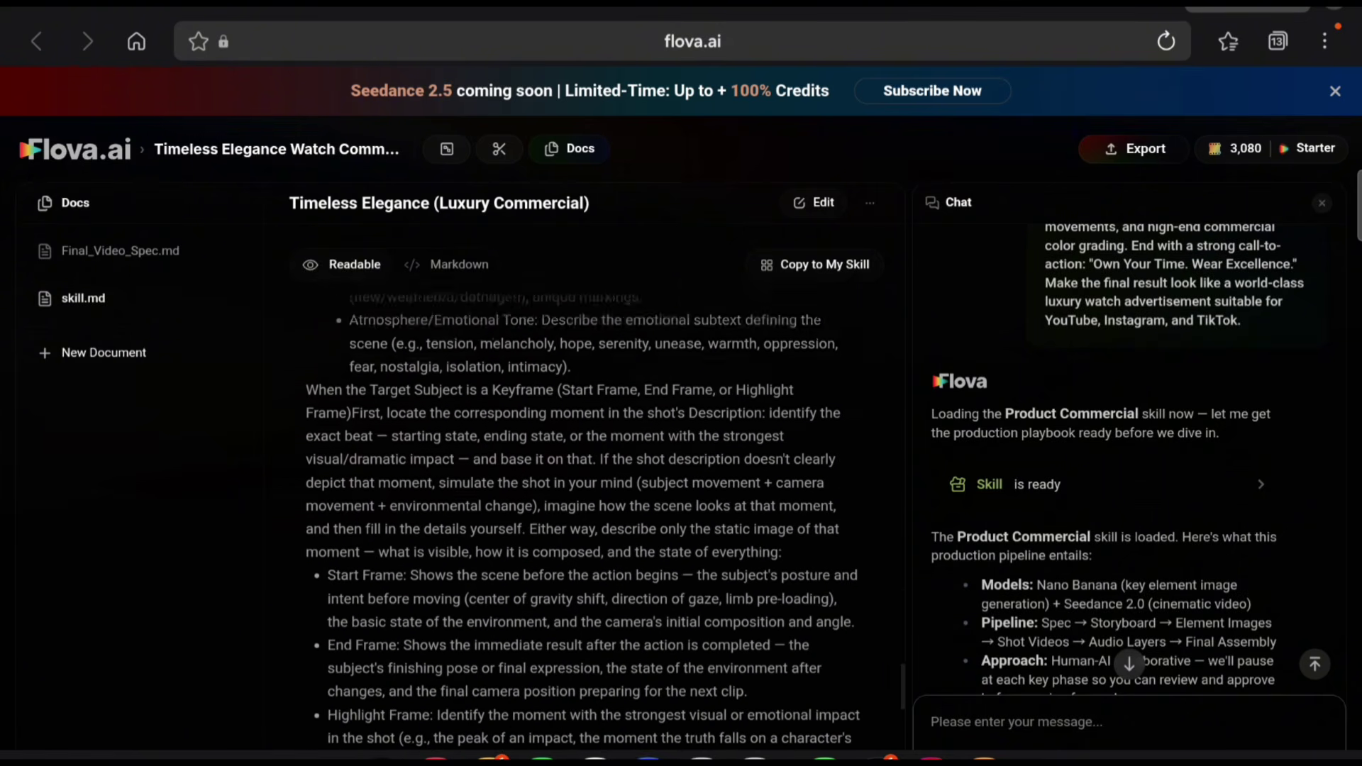
{"action": "scroll", "coordinate": [578, 518], "scroll_direction": "down", "scroll_amount": 2}
{"action": "left_click", "coordinate": [816, 202]}
{"action": "scroll", "coordinate": [578, 518], "scroll_direction": "down", "scroll_amount": 12}
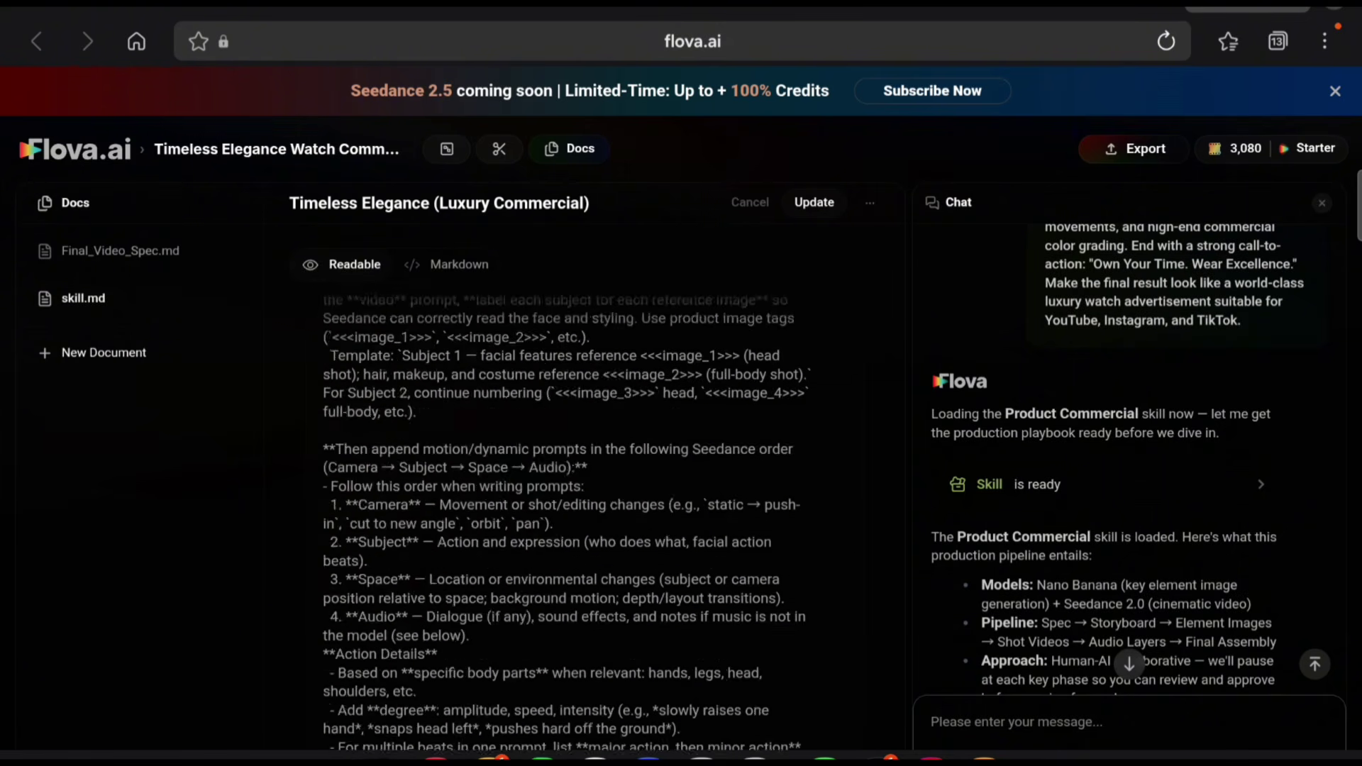
{"action": "left_click", "coordinate": [384, 521]}
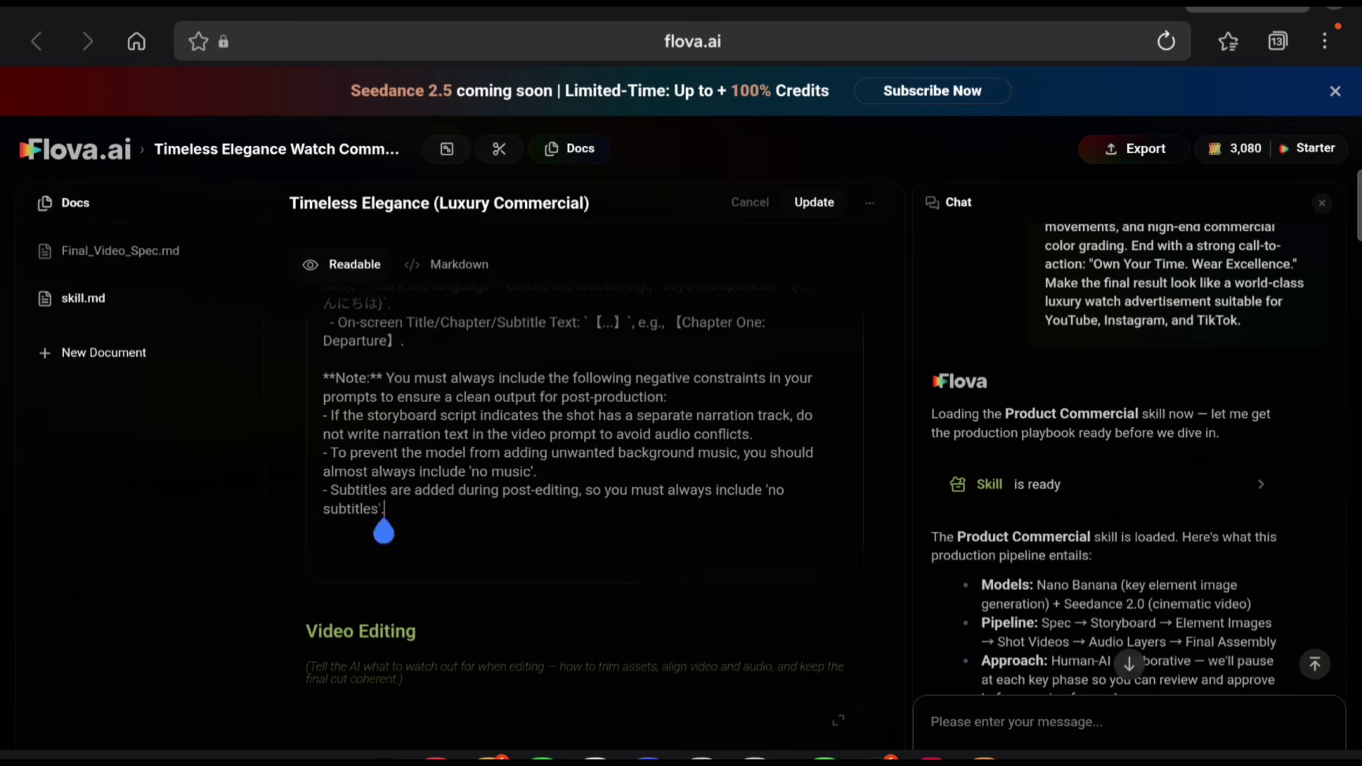
{"action": "left_click_drag", "start_coordinate": [666, 391], "coordinate": [698, 345]}
{"action": "scroll", "coordinate": [568, 319], "scroll_direction": "down", "scroll_amount": 2}
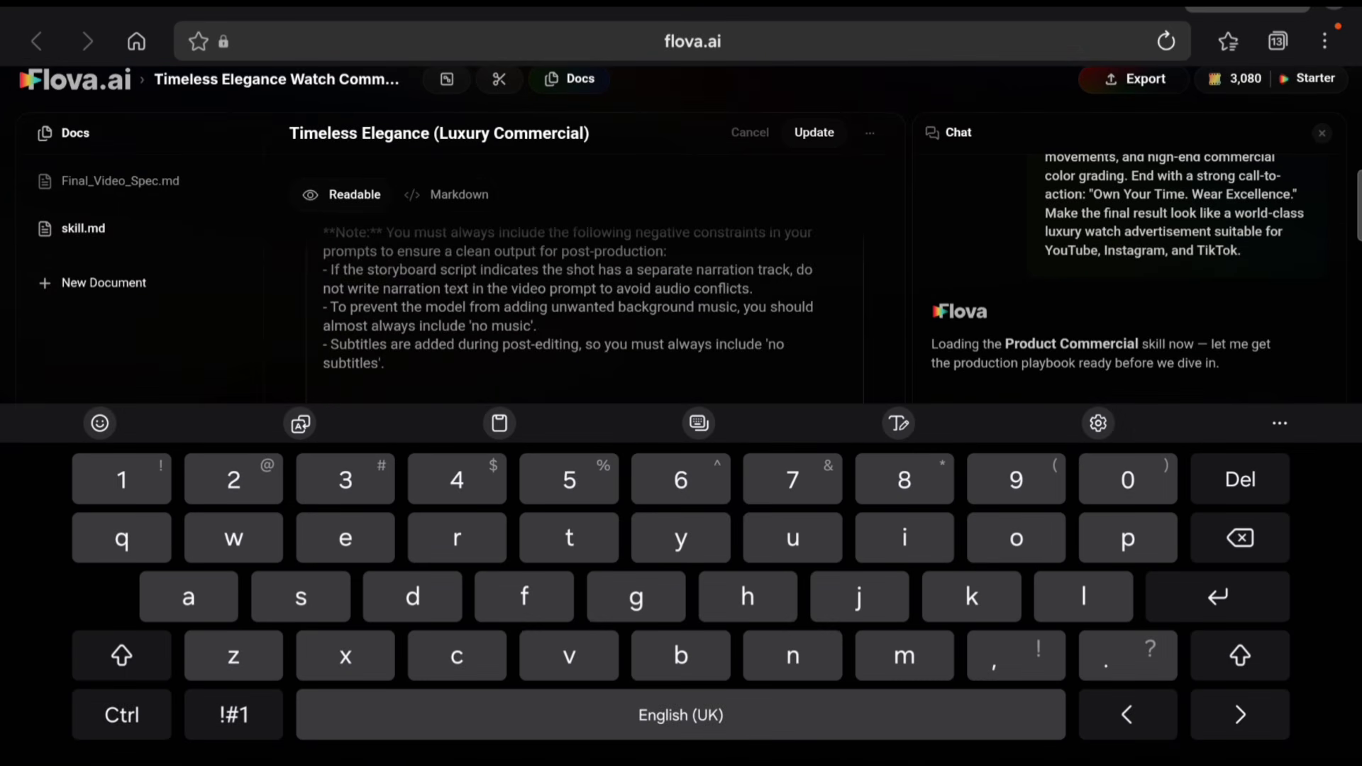
{"action": "left_click", "coordinate": [384, 363]}
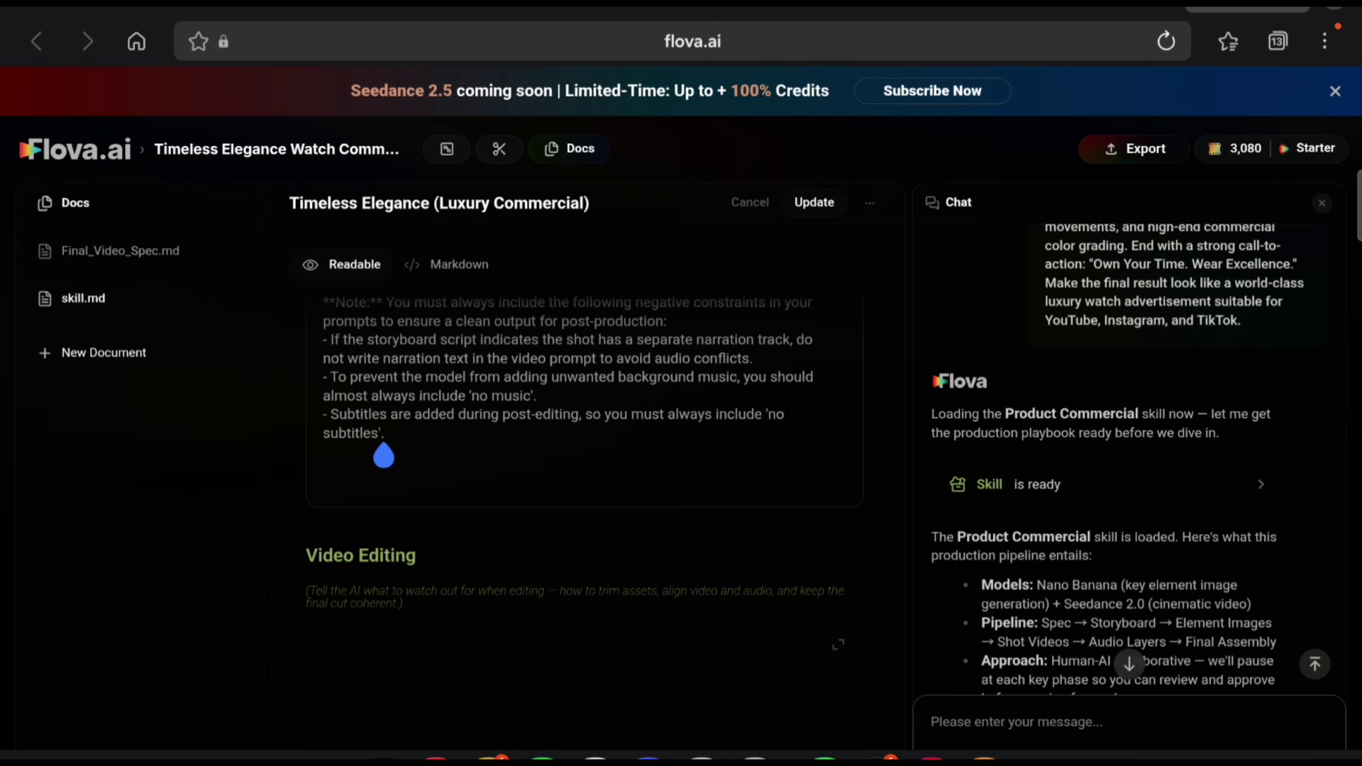
{"action": "left_click", "coordinate": [384, 455]}
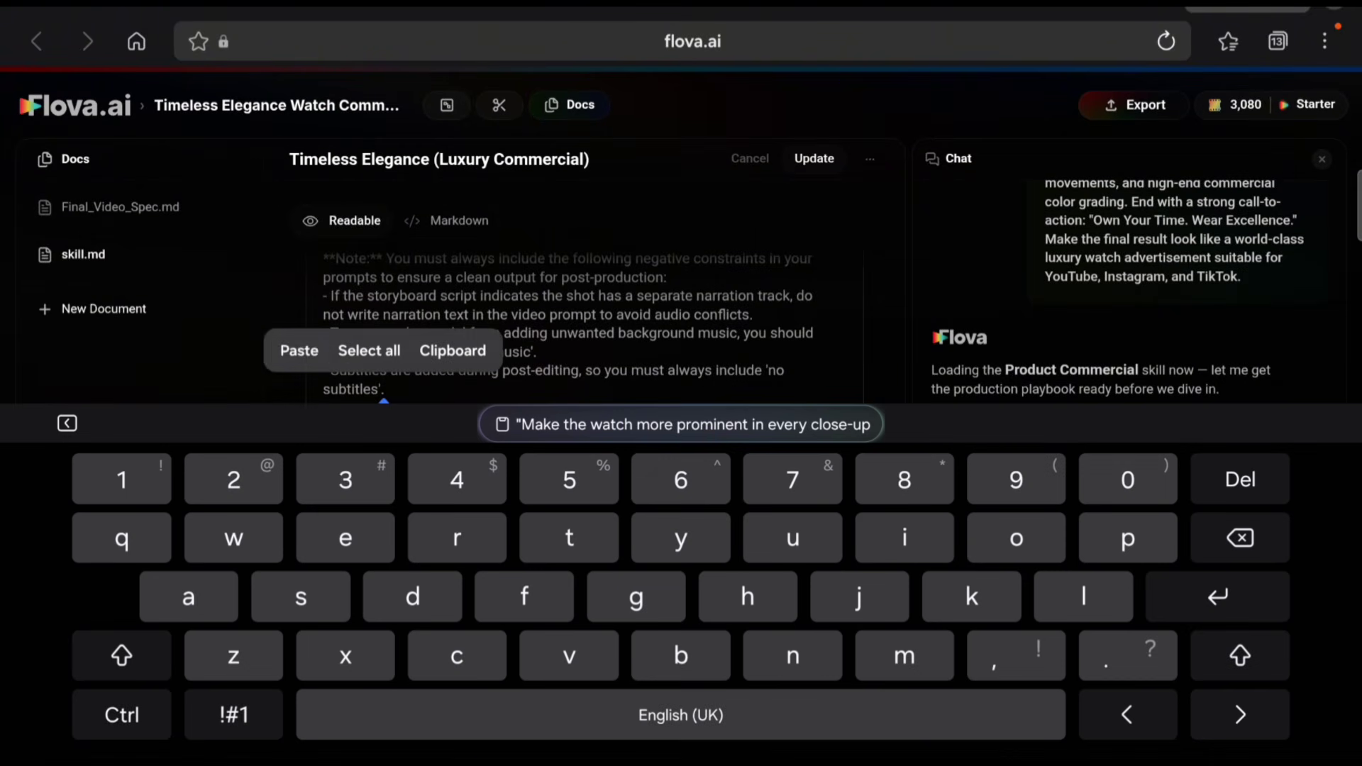
{"action": "left_click", "coordinate": [298, 349]}
{"action": "key", "text": "Escape"}
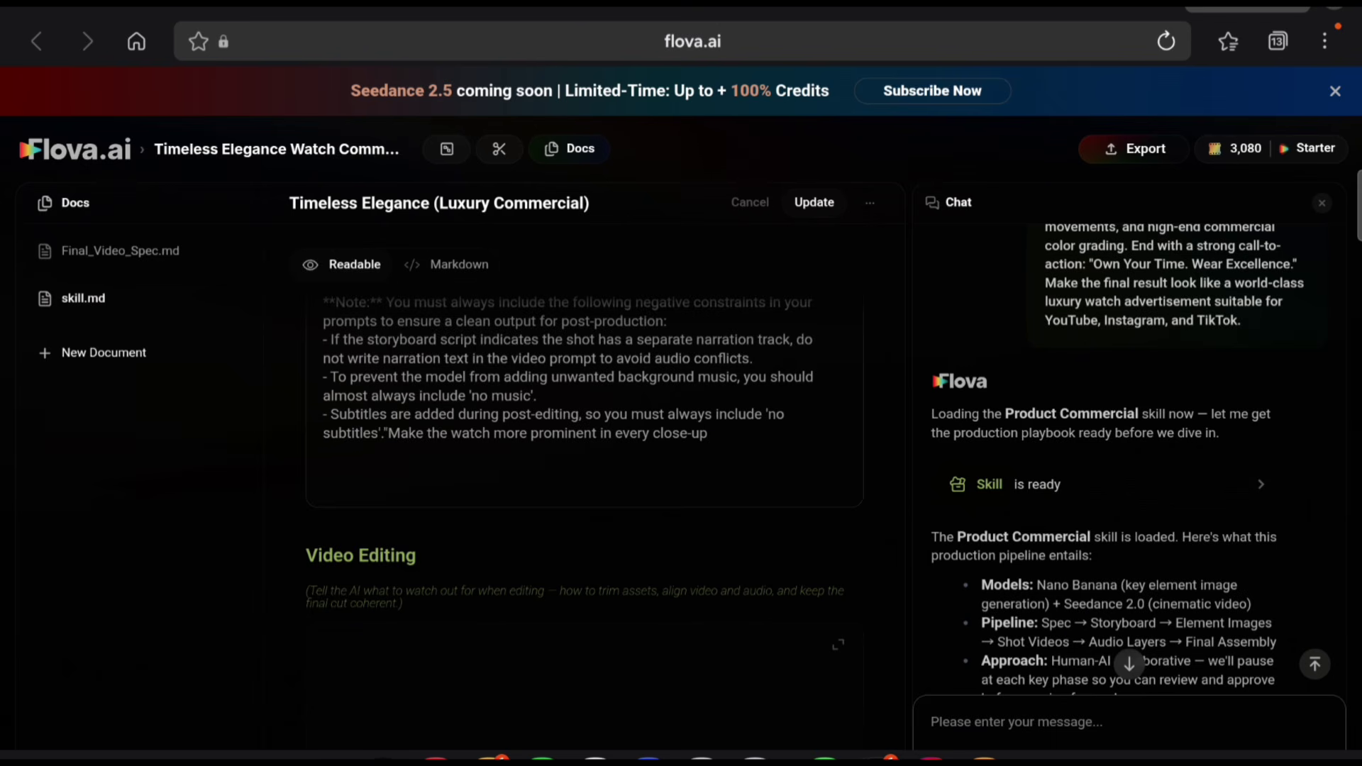
{"action": "scroll", "coordinate": [568, 497], "scroll_direction": "up", "scroll_amount": 10}
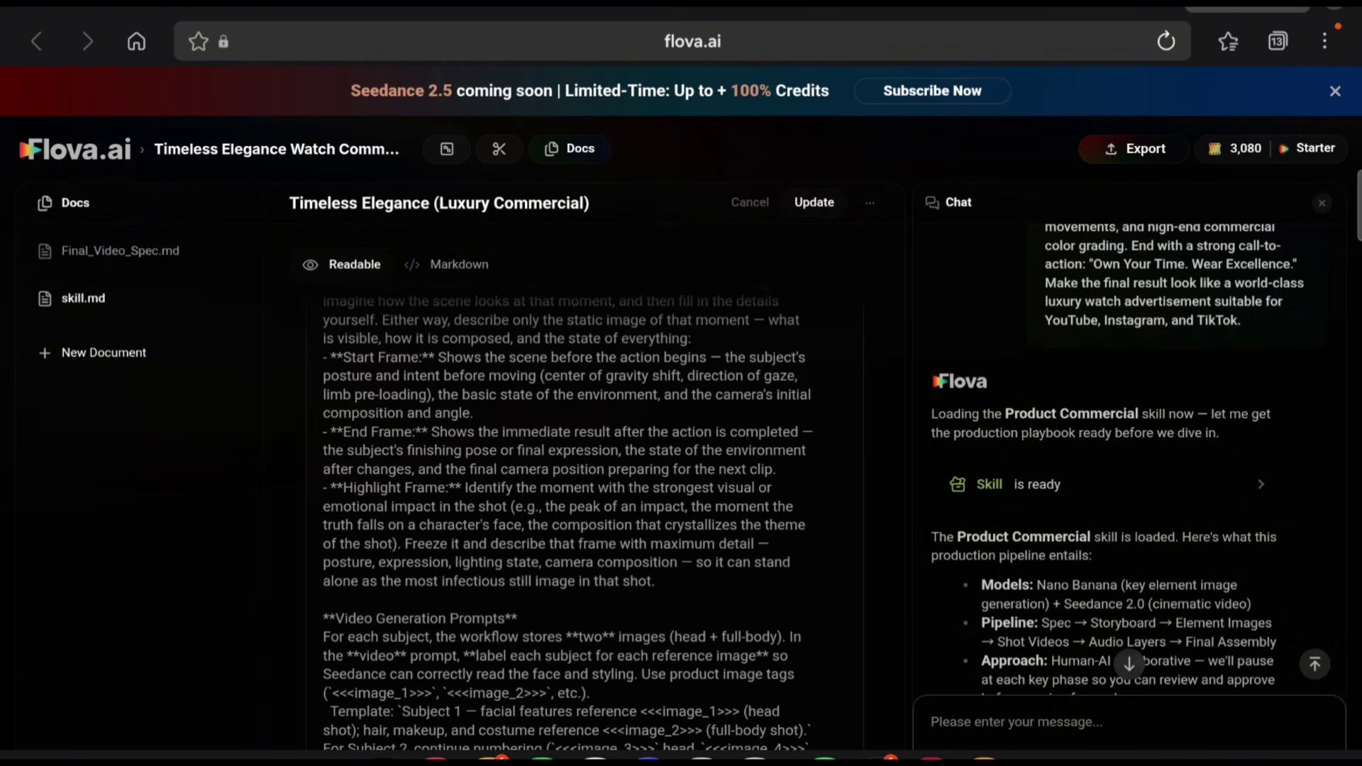
{"action": "left_click", "coordinate": [814, 203]}
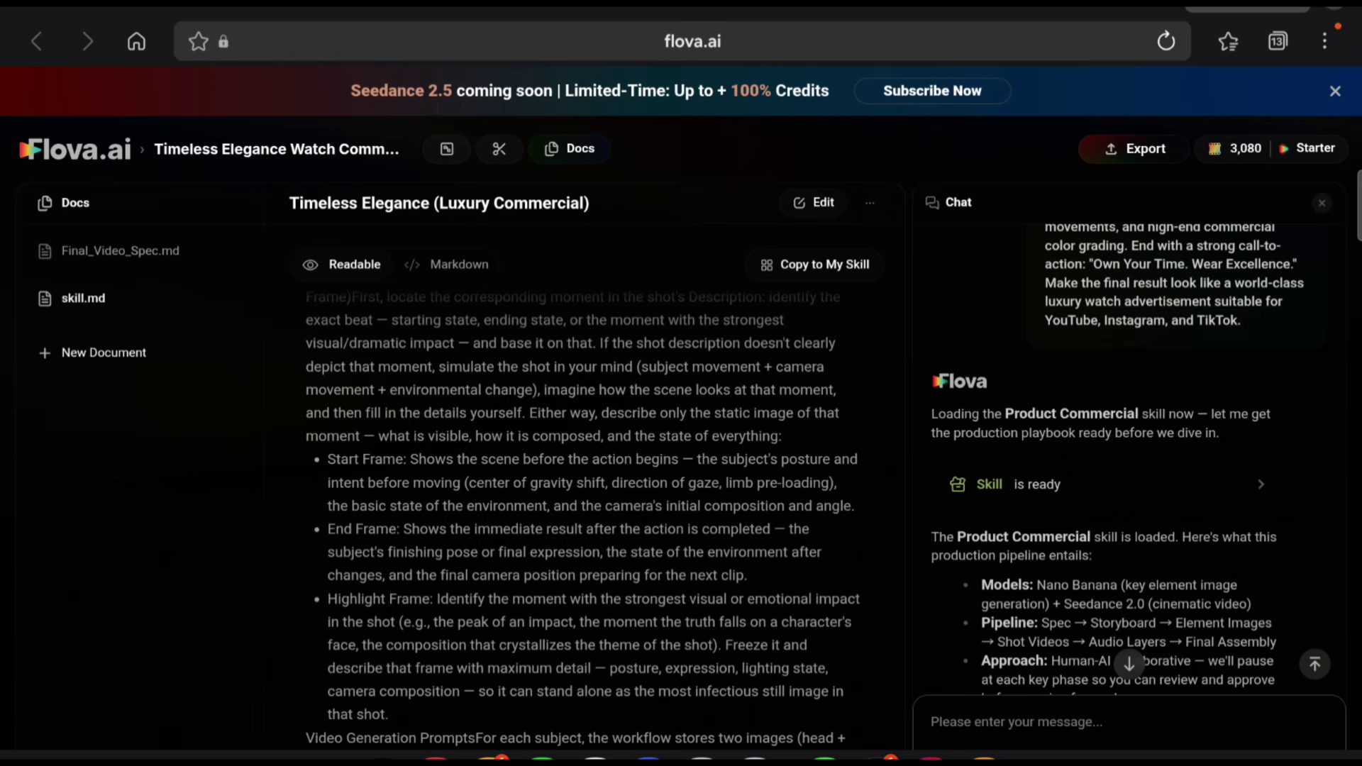
Return to the storyboard question in the chat and submit the "Adjust the storyboard first" choice
{"action": "scroll", "coordinate": [1128, 461], "scroll_direction": "down", "scroll_amount": 10}
{"action": "scroll", "coordinate": [1128, 461], "scroll_direction": "up", "scroll_amount": 2}
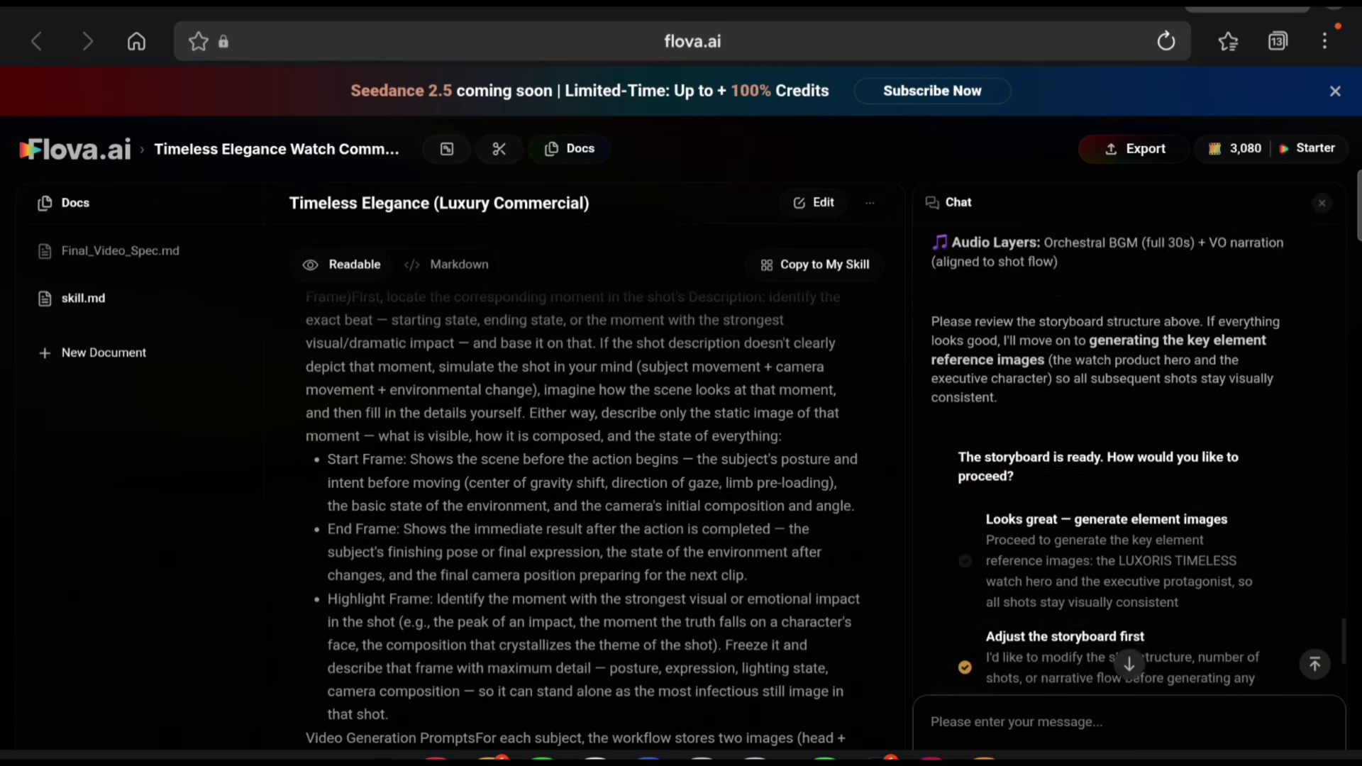
{"action": "scroll", "coordinate": [1128, 461], "scroll_direction": "down", "scroll_amount": 3}
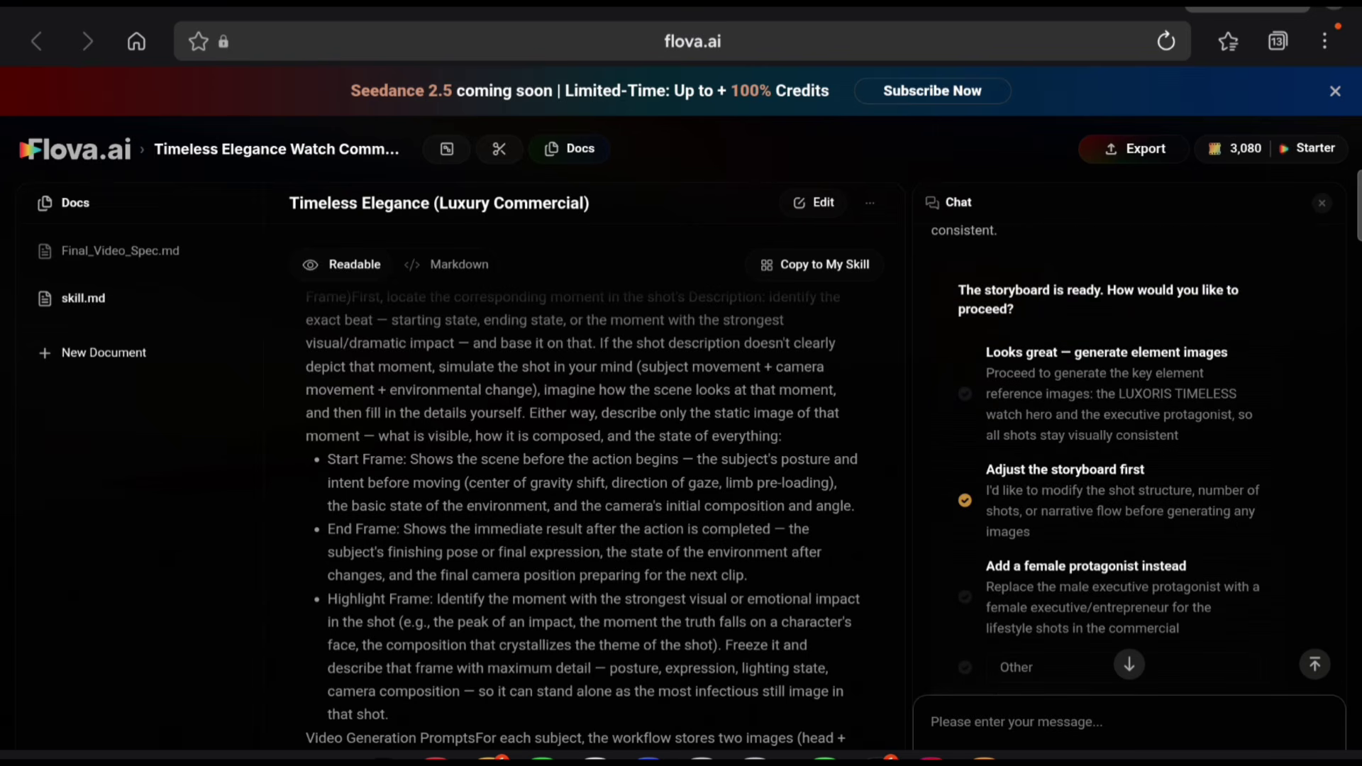
{"action": "scroll", "coordinate": [1127, 461], "scroll_direction": "down", "scroll_amount": 3}
{"action": "scroll", "coordinate": [1128, 461], "scroll_direction": "up", "scroll_amount": 3}
{"action": "scroll", "coordinate": [1128, 461], "scroll_direction": "down", "scroll_amount": 1}
{"action": "scroll", "coordinate": [1128, 461], "scroll_direction": "up", "scroll_amount": 1}
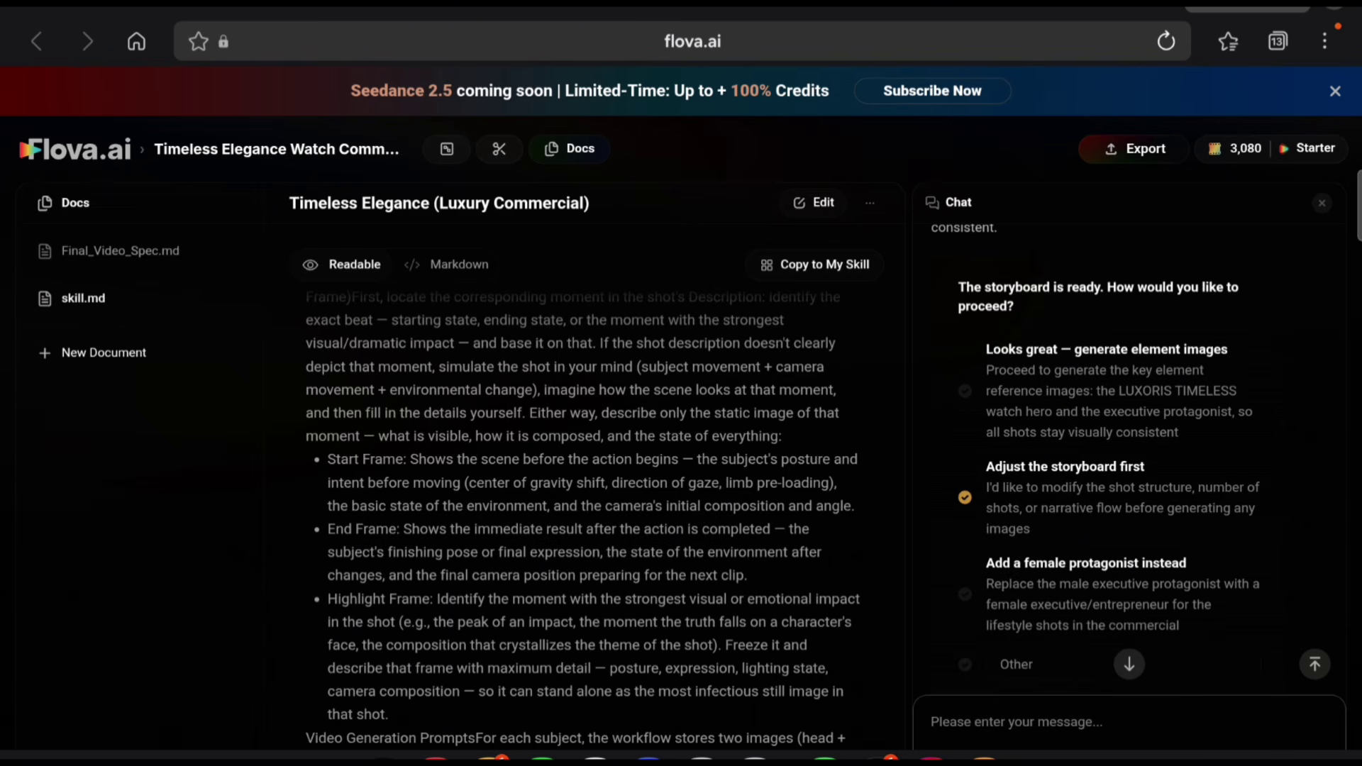
{"action": "scroll", "coordinate": [1111, 454], "scroll_direction": "down", "scroll_amount": 2}
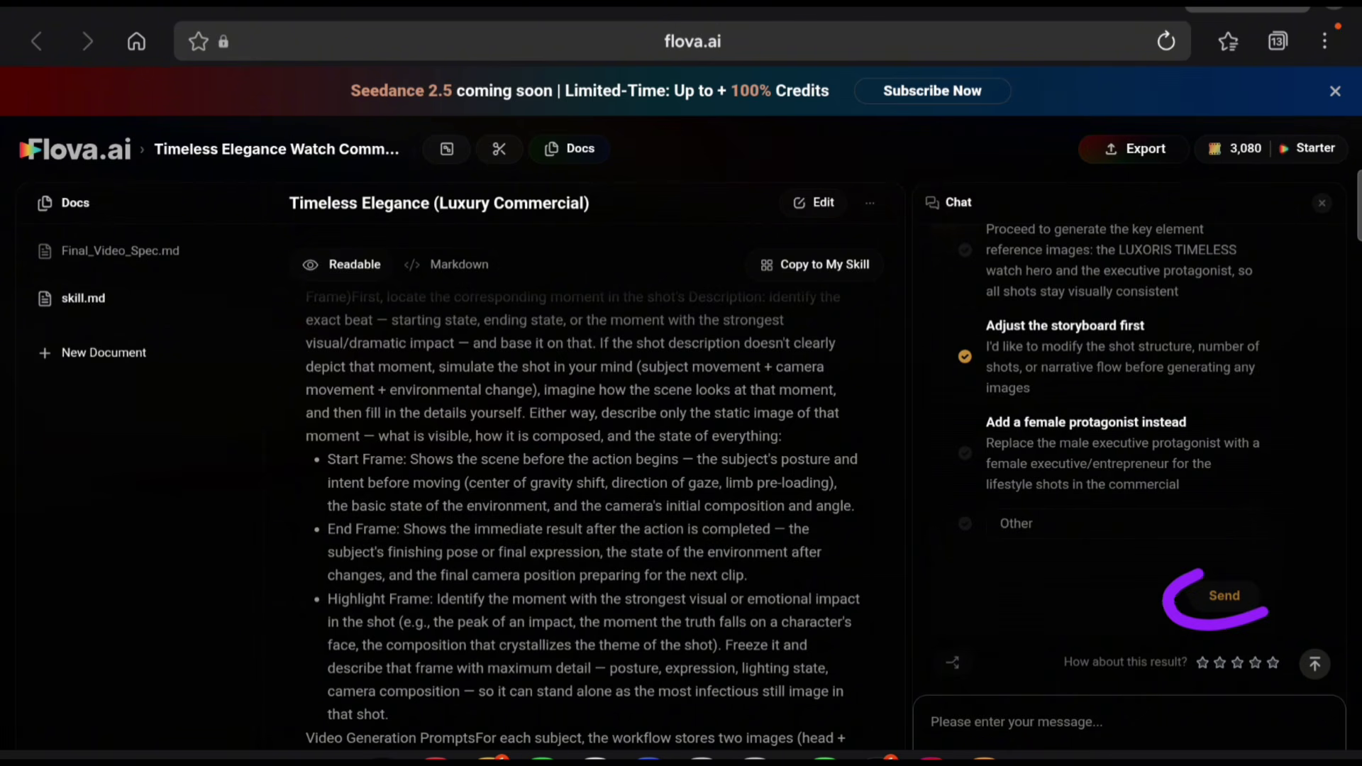
{"action": "left_click", "coordinate": [1225, 595]}
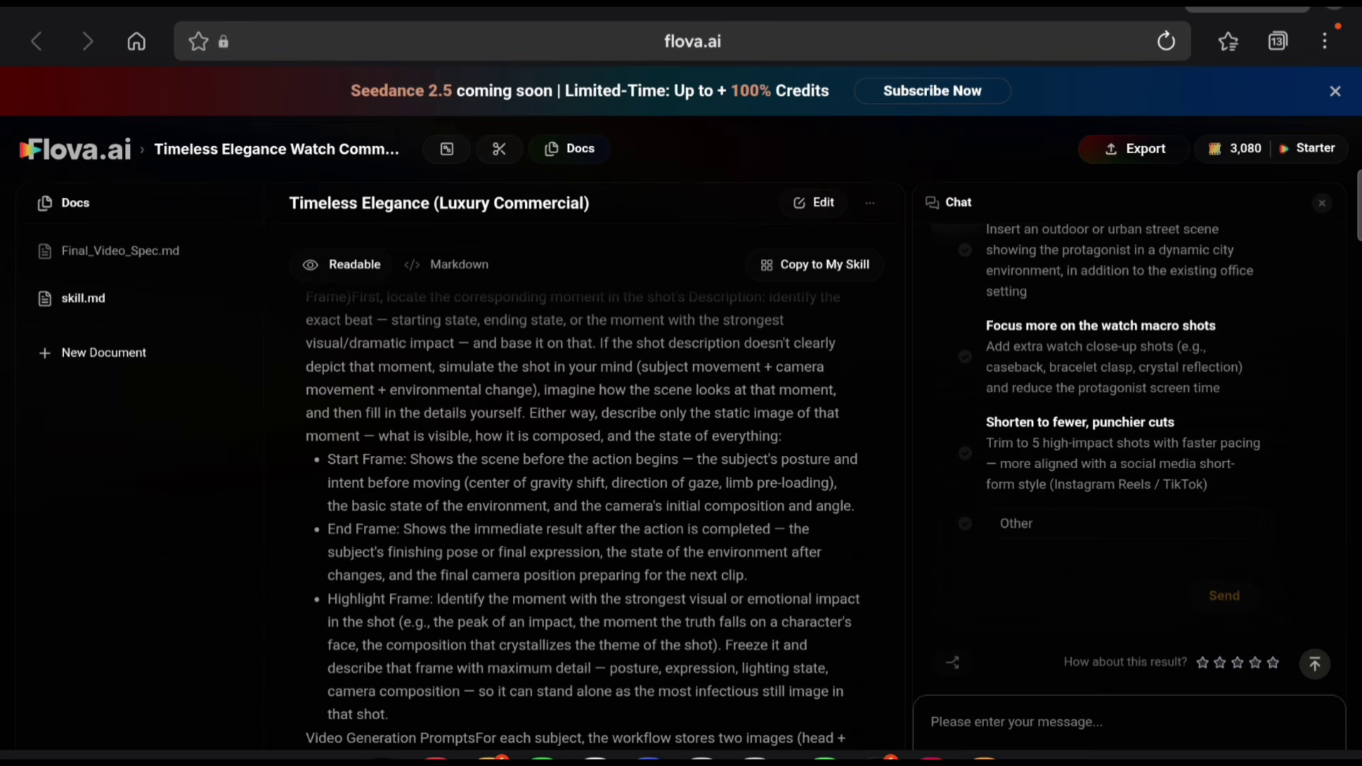
Compare the storyboard adjustment options in the chat and submit "Focus more on the watch macro shots"
{"action": "scroll", "coordinate": [1109, 454], "scroll_direction": "up", "scroll_amount": 8}
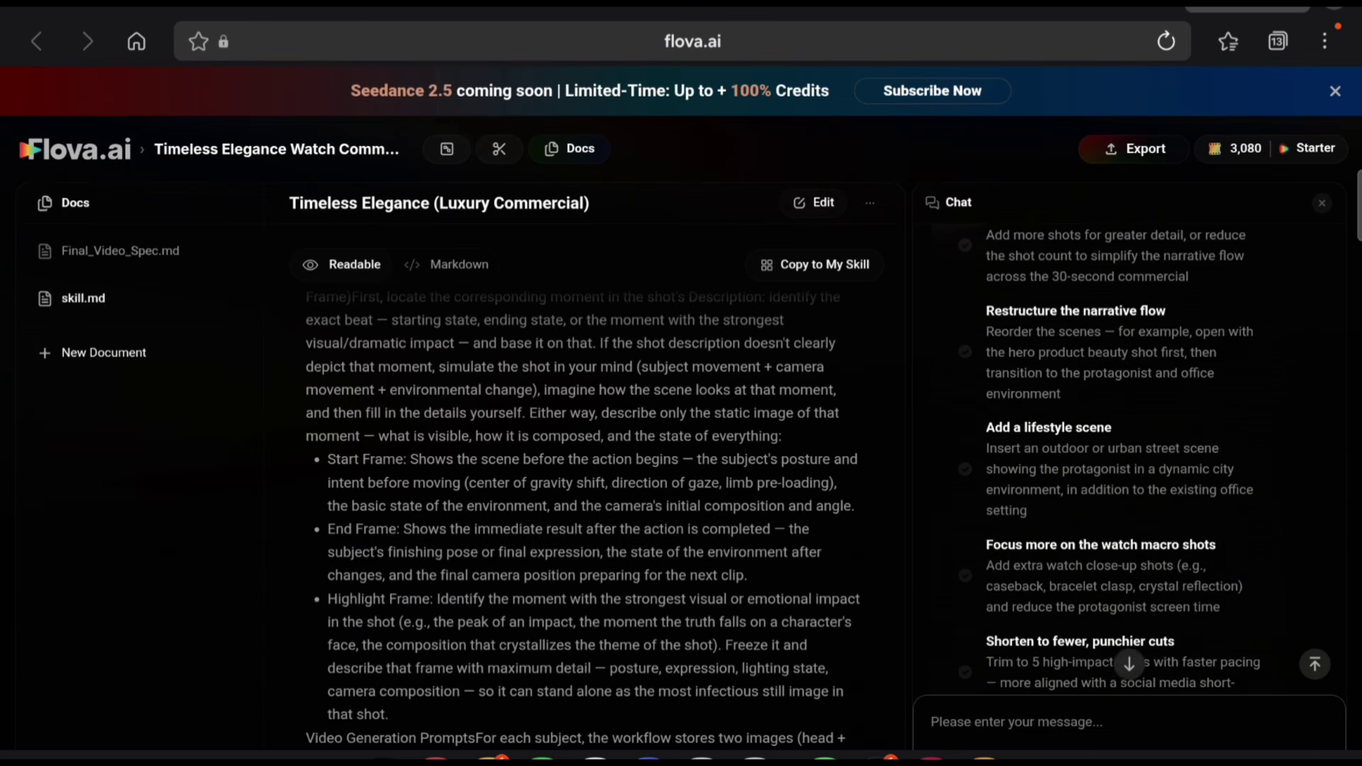
{"action": "scroll", "coordinate": [1109, 454], "scroll_direction": "down", "scroll_amount": 7}
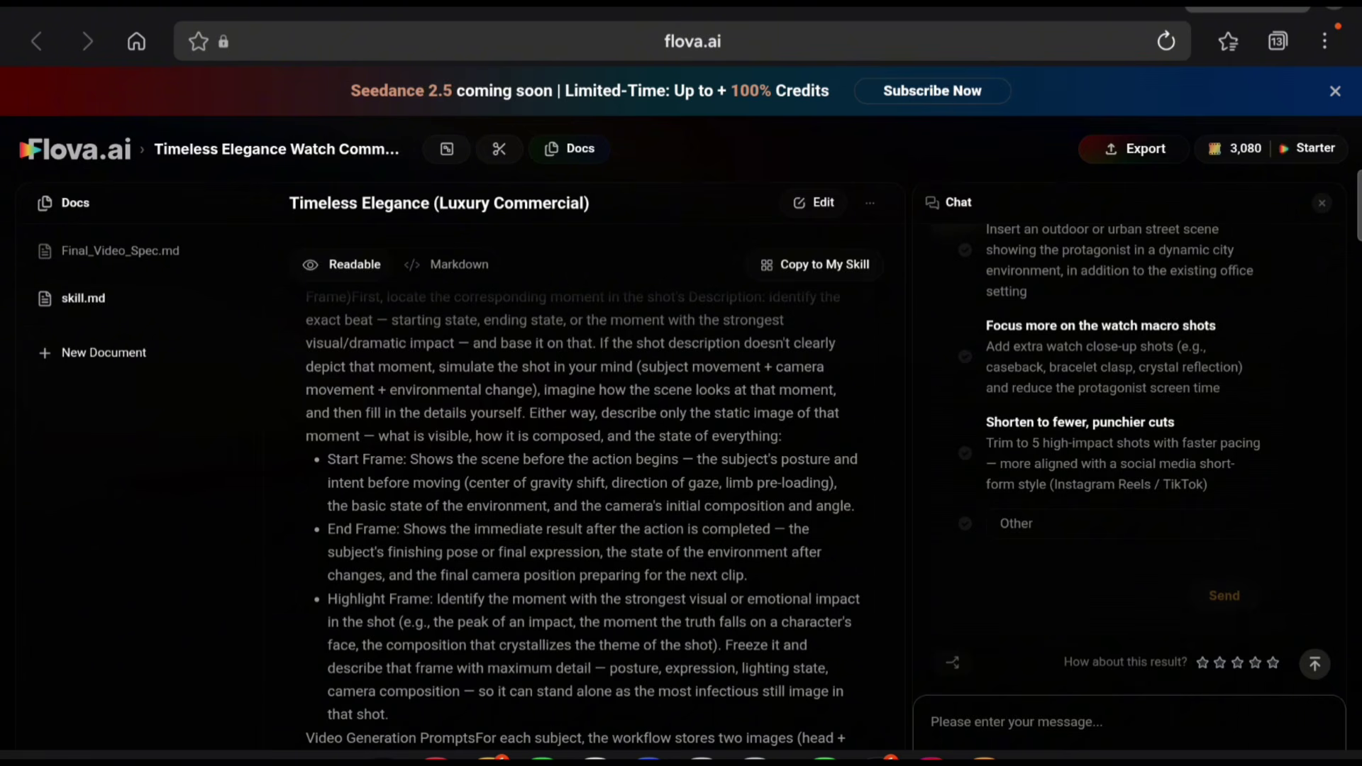
{"action": "scroll", "coordinate": [1109, 454], "scroll_direction": "up", "scroll_amount": 8}
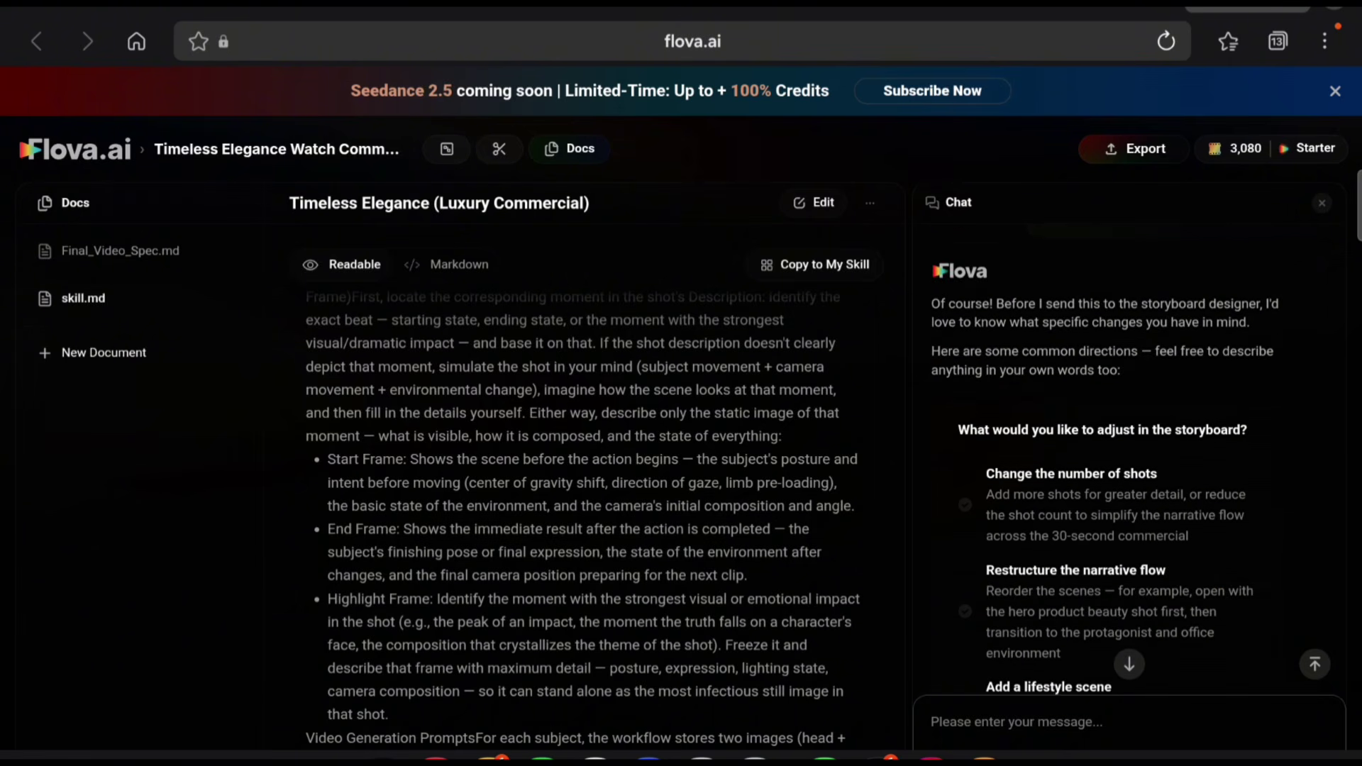
{"action": "scroll", "coordinate": [1119, 460], "scroll_direction": "down", "scroll_amount": 1}
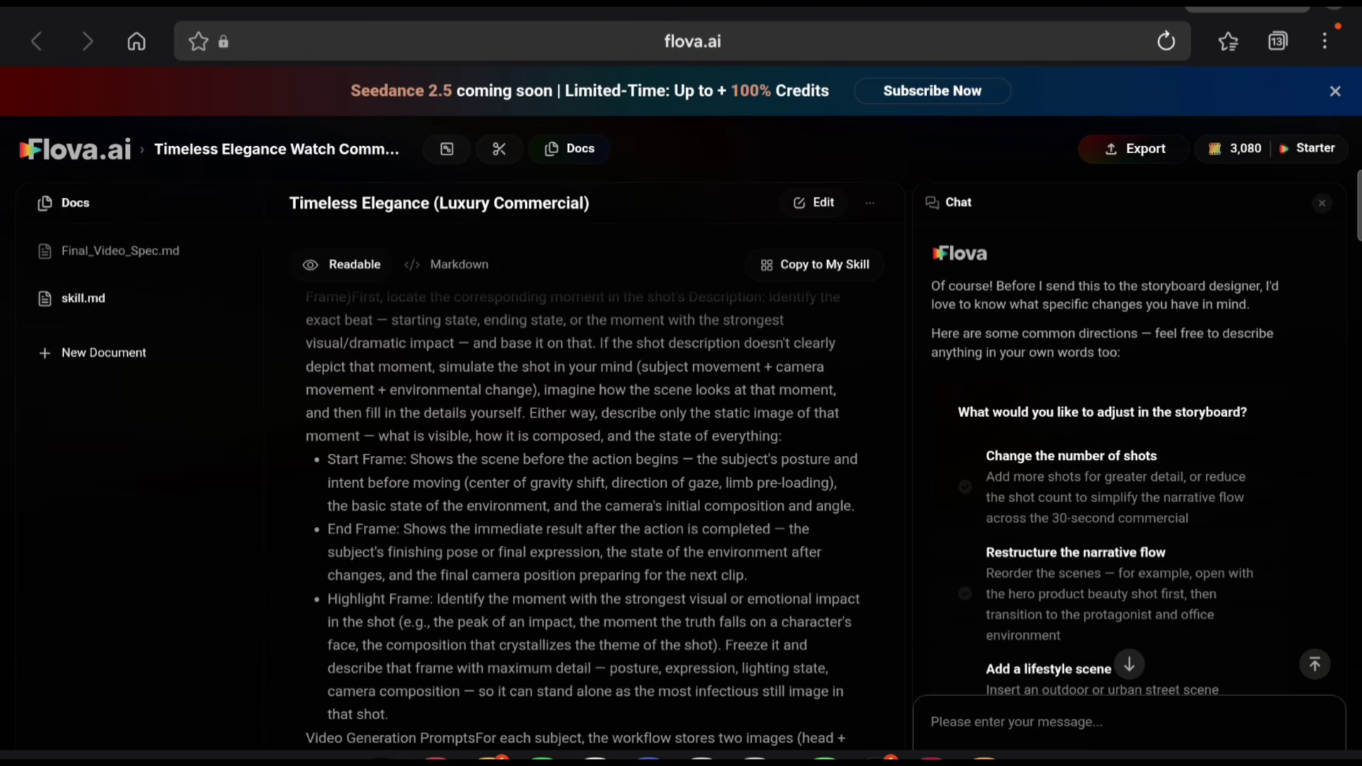
{"action": "scroll", "coordinate": [1128, 461], "scroll_direction": "down", "scroll_amount": 5}
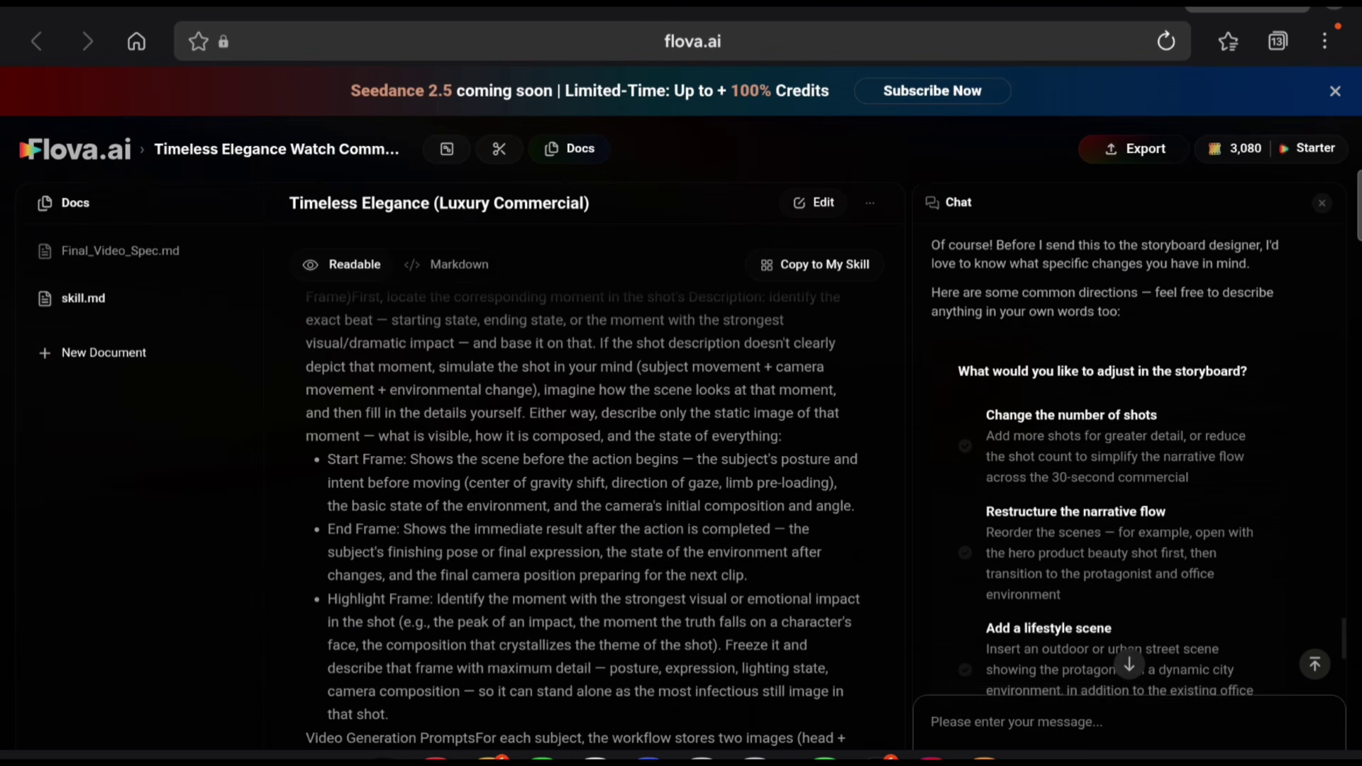
{"action": "scroll", "coordinate": [1128, 461], "scroll_direction": "down", "scroll_amount": 1}
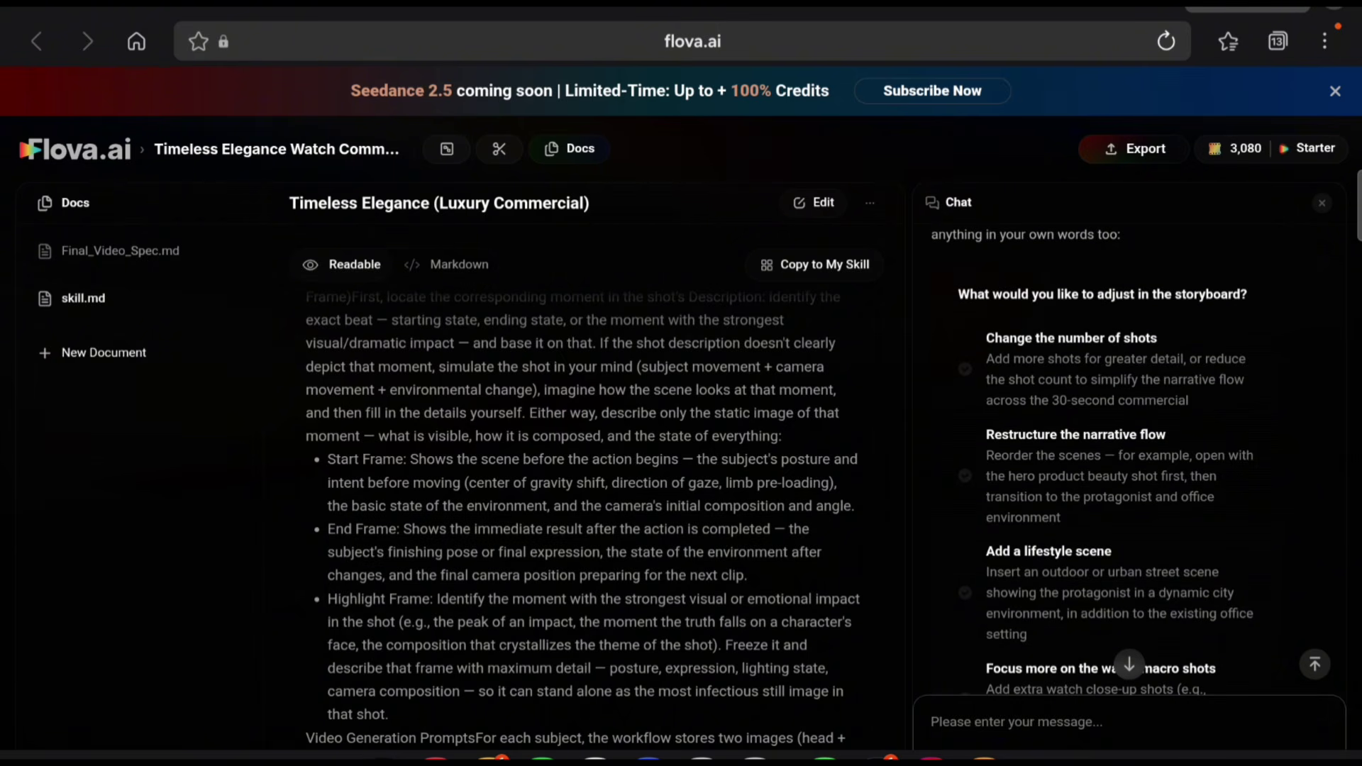
{"action": "scroll", "coordinate": [1127, 461], "scroll_direction": "down", "scroll_amount": 6}
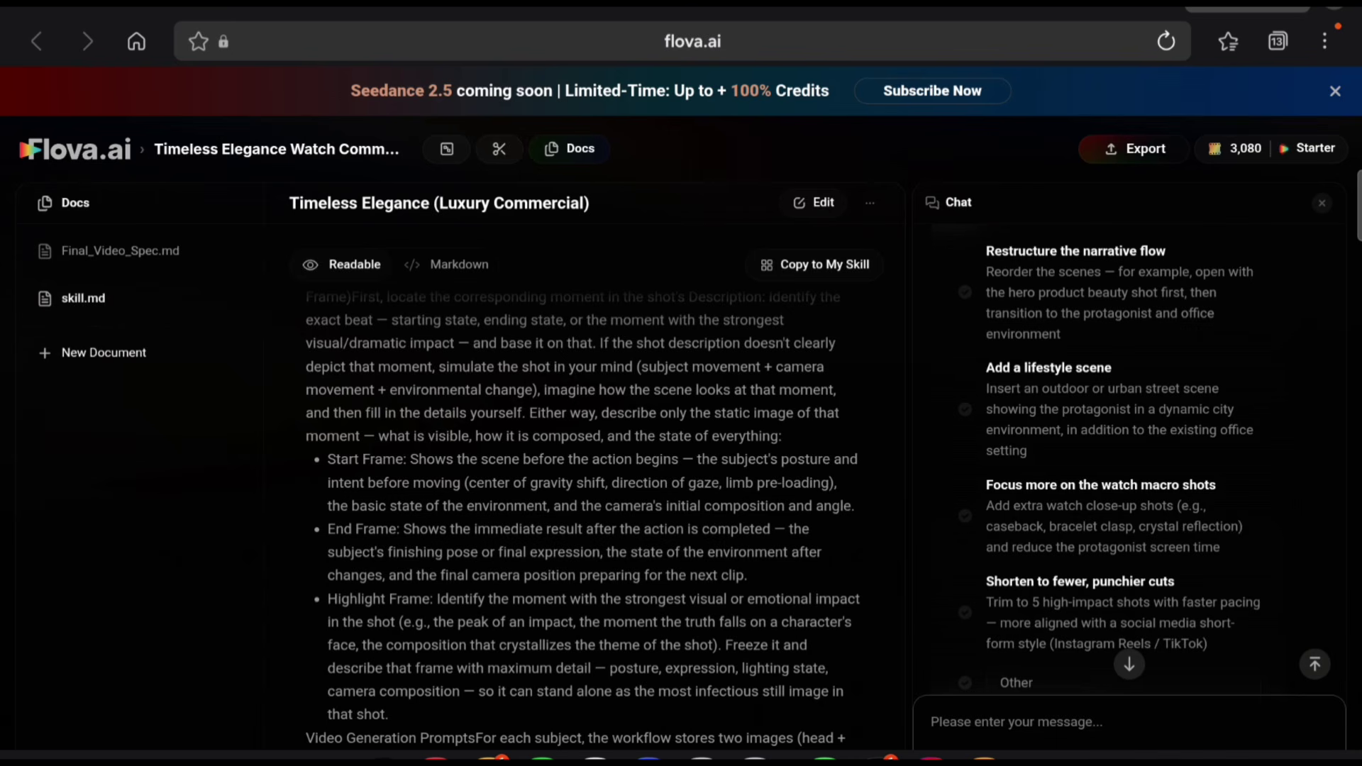
{"action": "scroll", "coordinate": [1127, 461], "scroll_direction": "down", "scroll_amount": 2}
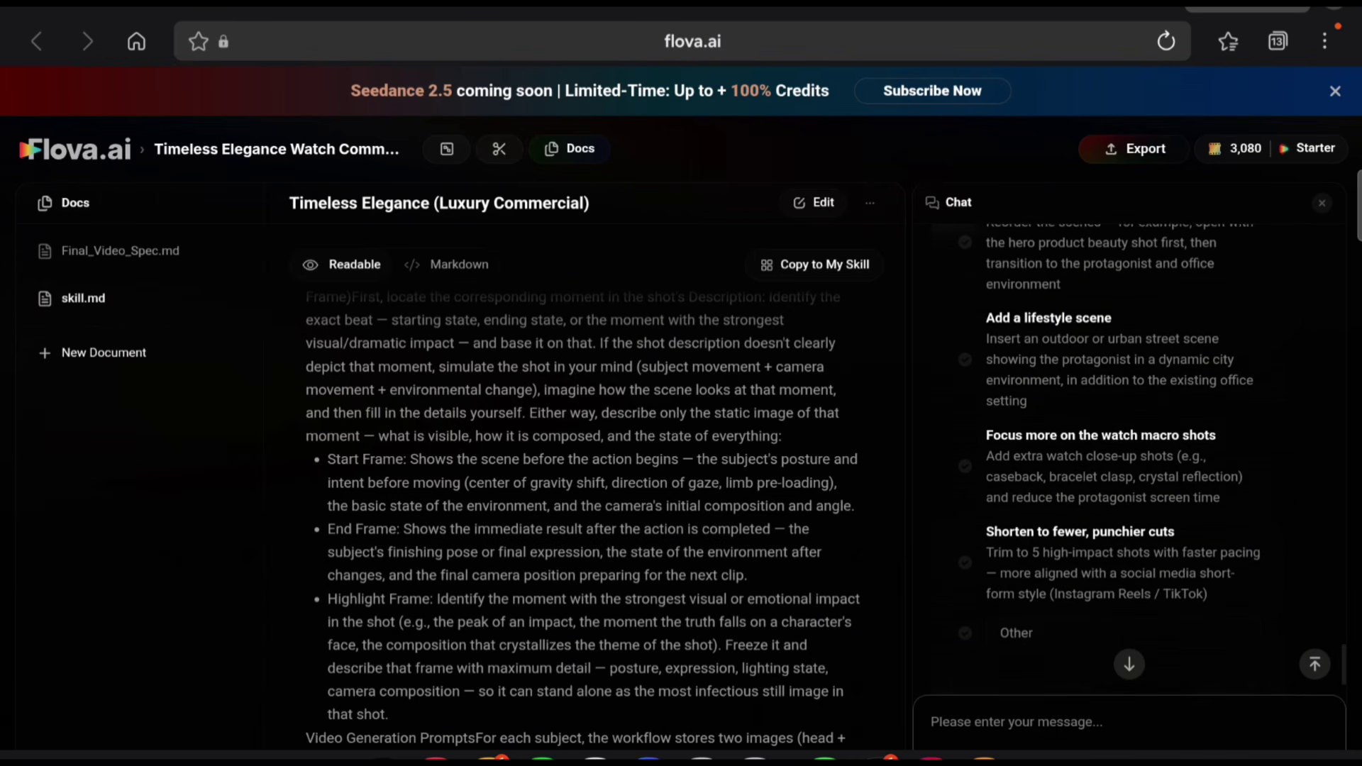
{"action": "scroll", "coordinate": [1128, 461], "scroll_direction": "up", "scroll_amount": 3}
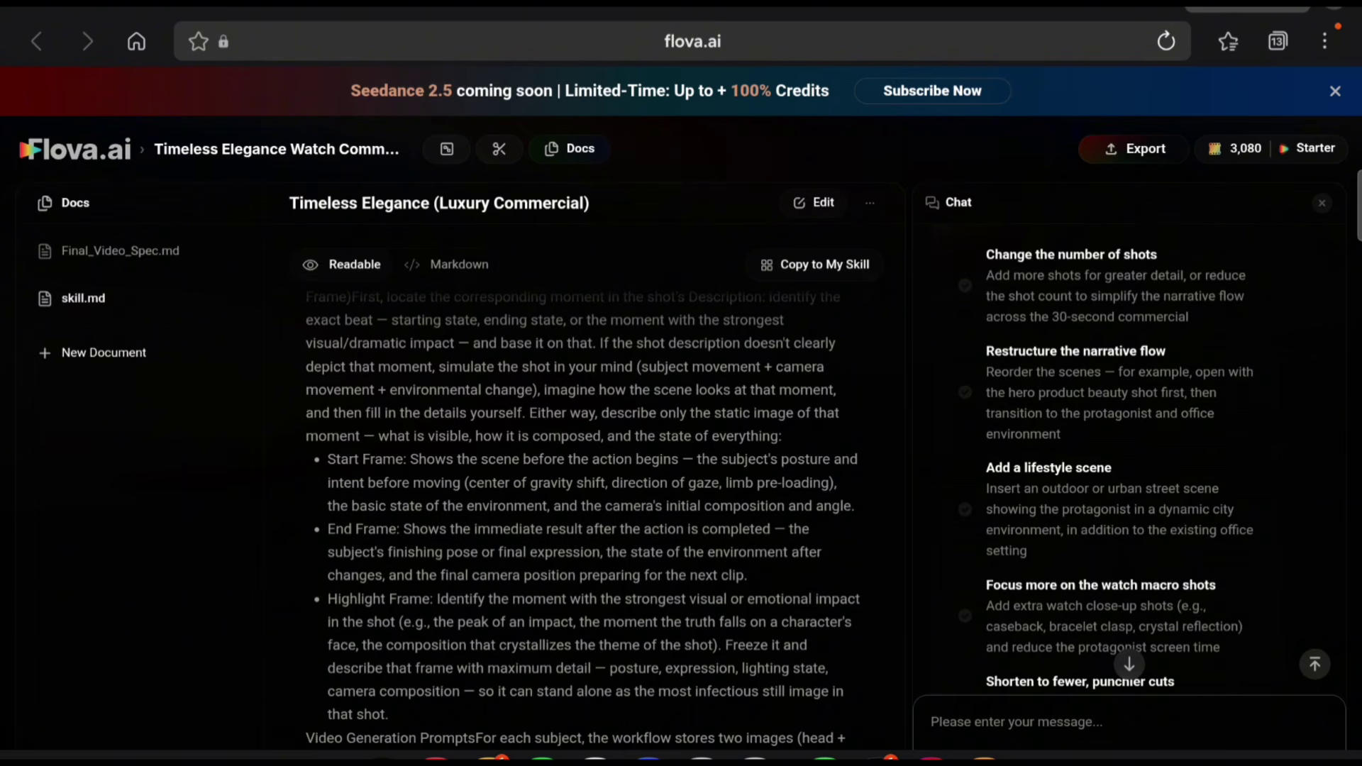
{"action": "scroll", "coordinate": [1128, 461], "scroll_direction": "down", "scroll_amount": 1}
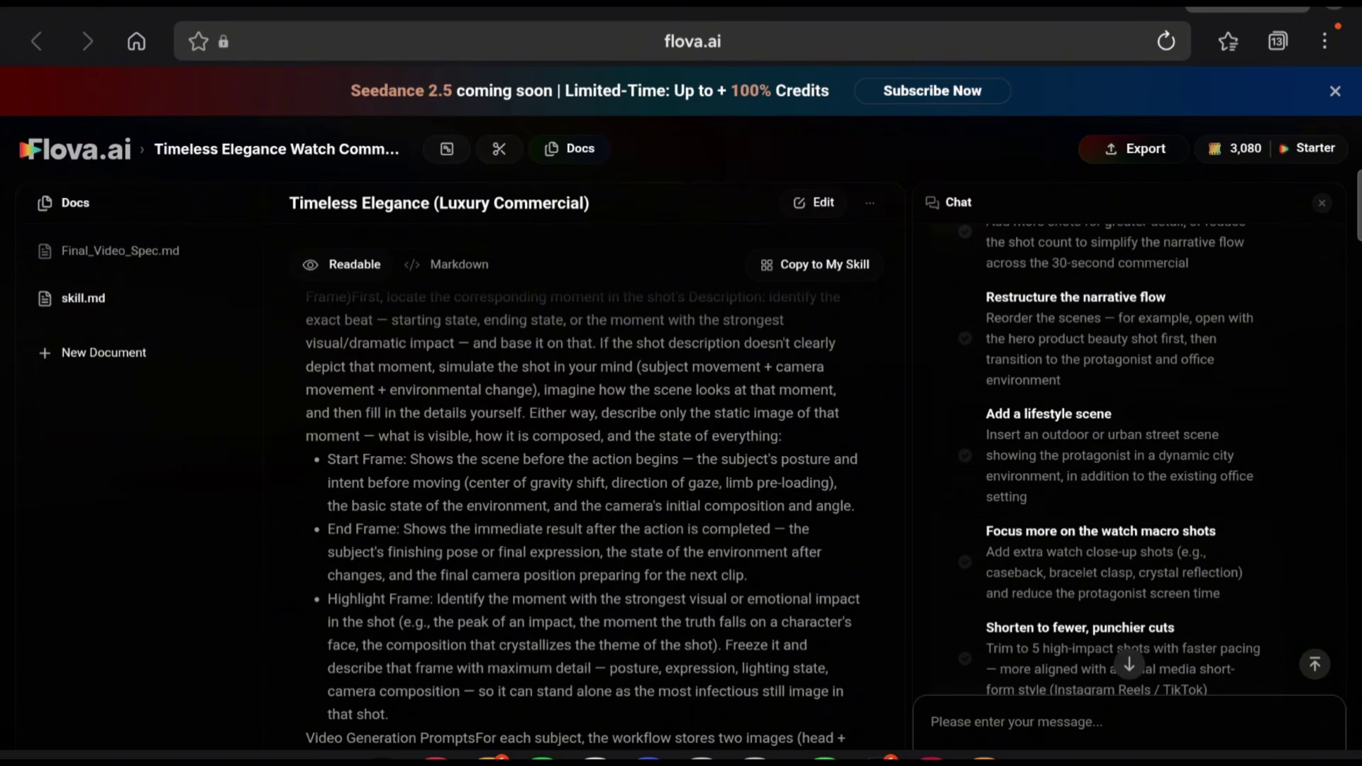
{"action": "left_click", "coordinate": [964, 562]}
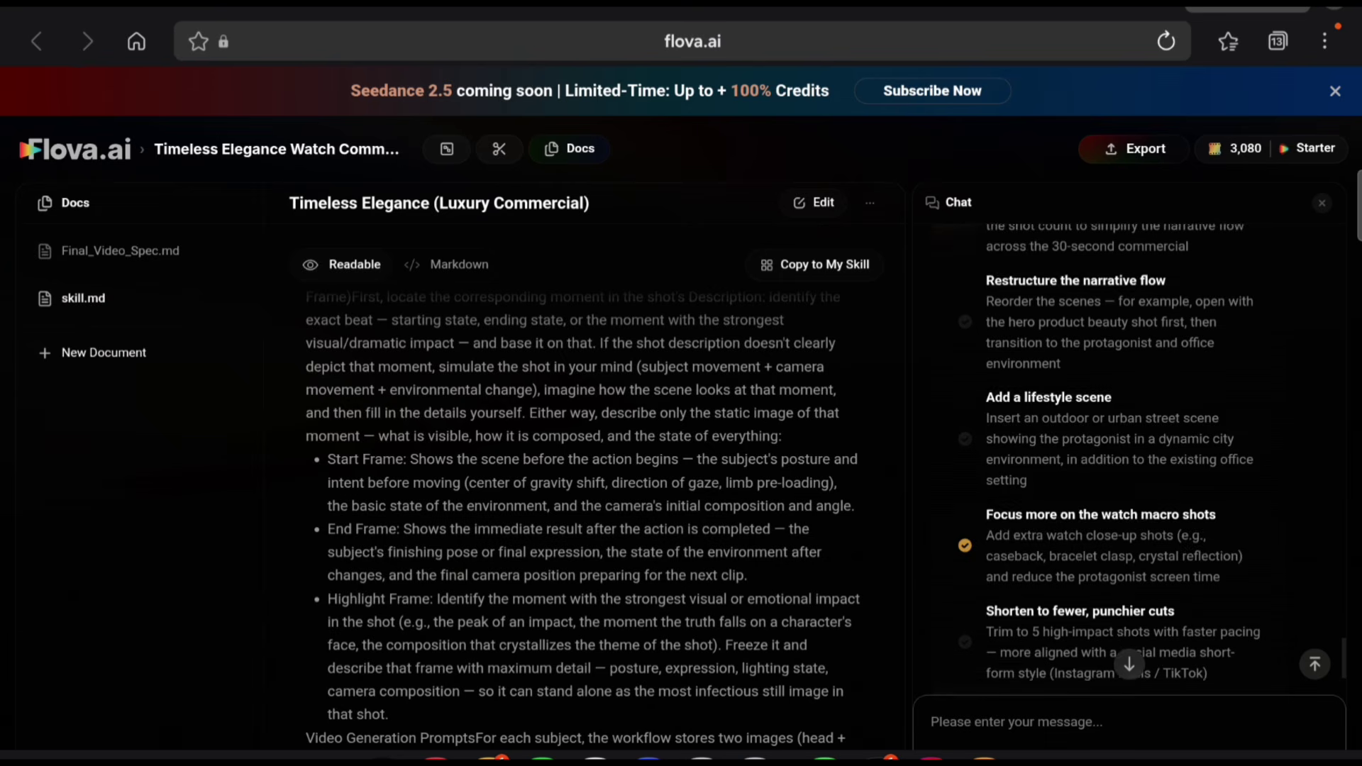
{"action": "left_click", "coordinate": [1224, 595]}
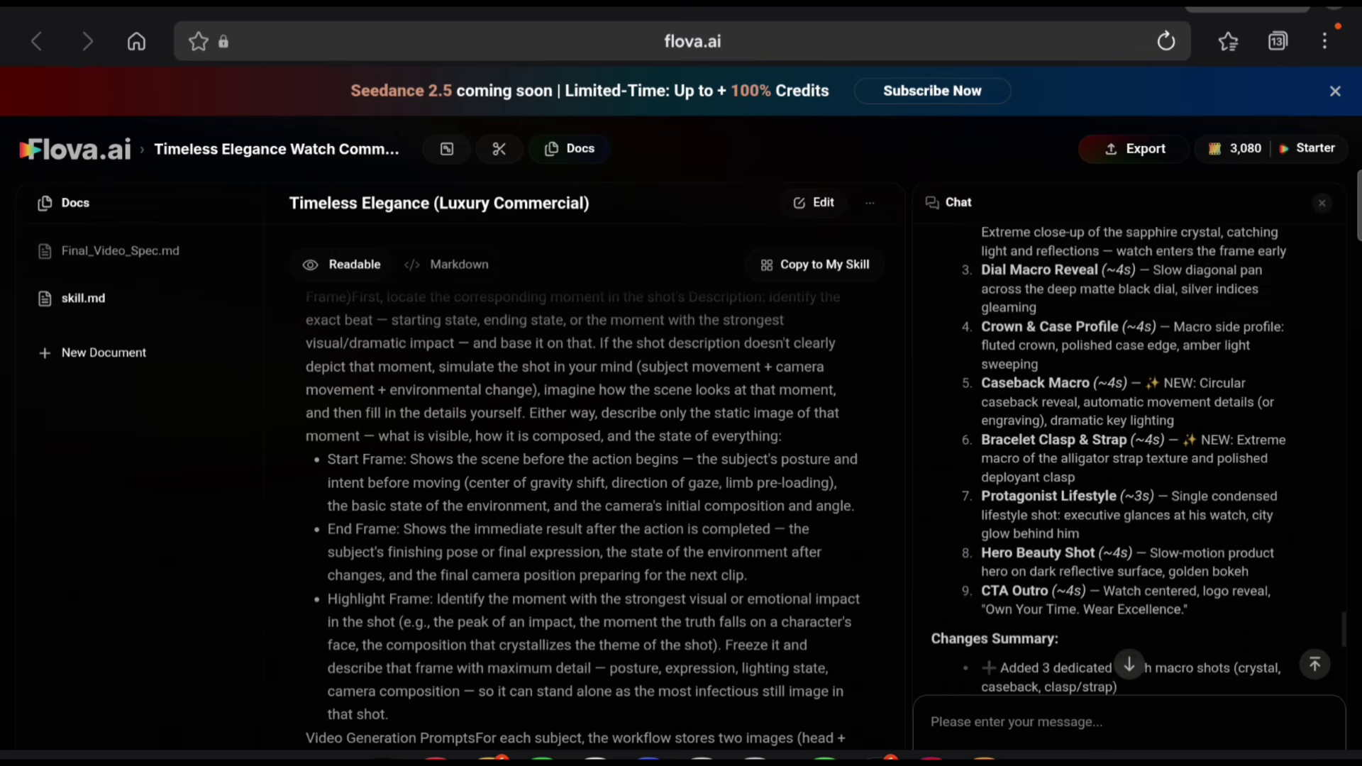
Compare the updated shot structure in the chat with the original storyboard, and read the changes summary and the options for proceeding
{"action": "scroll", "coordinate": [1128, 461], "scroll_direction": "up", "scroll_amount": 3}
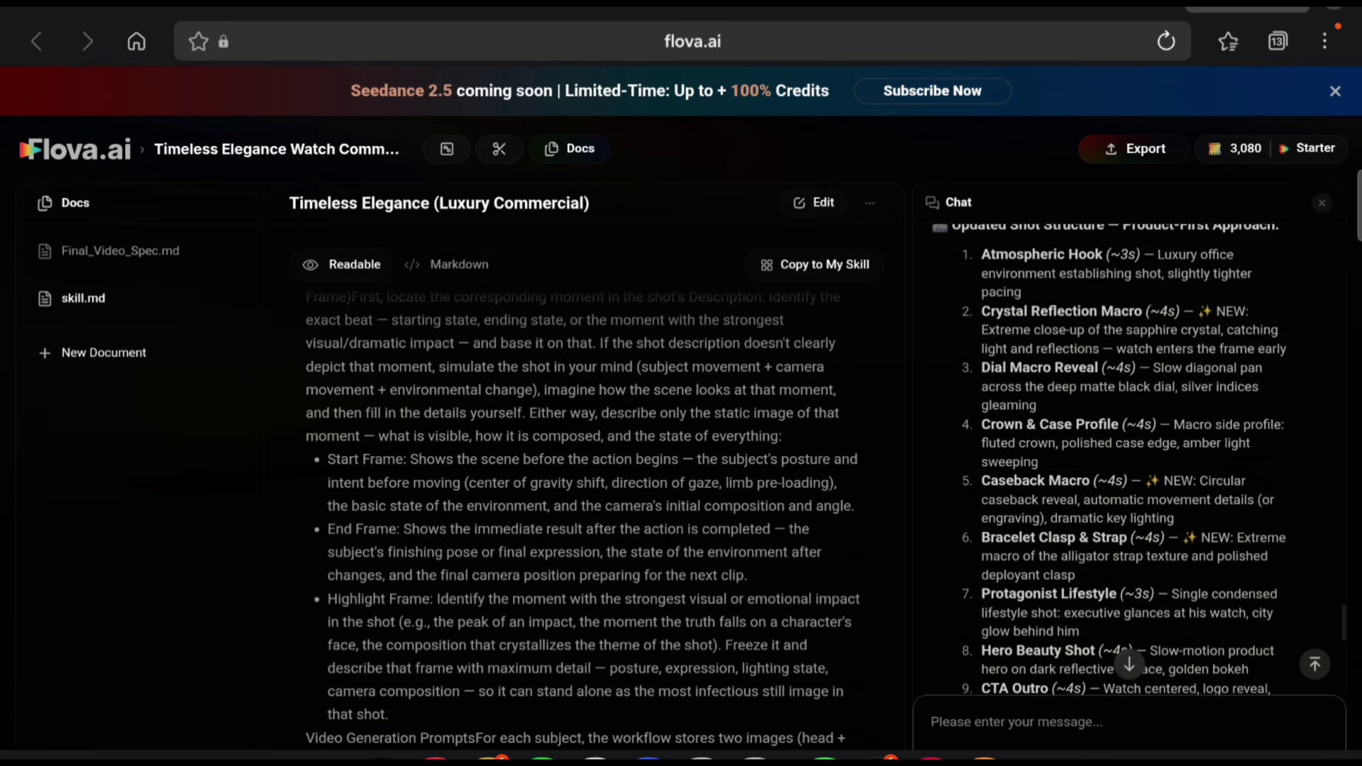
{"action": "scroll", "coordinate": [1128, 454], "scroll_direction": "up", "scroll_amount": 10}
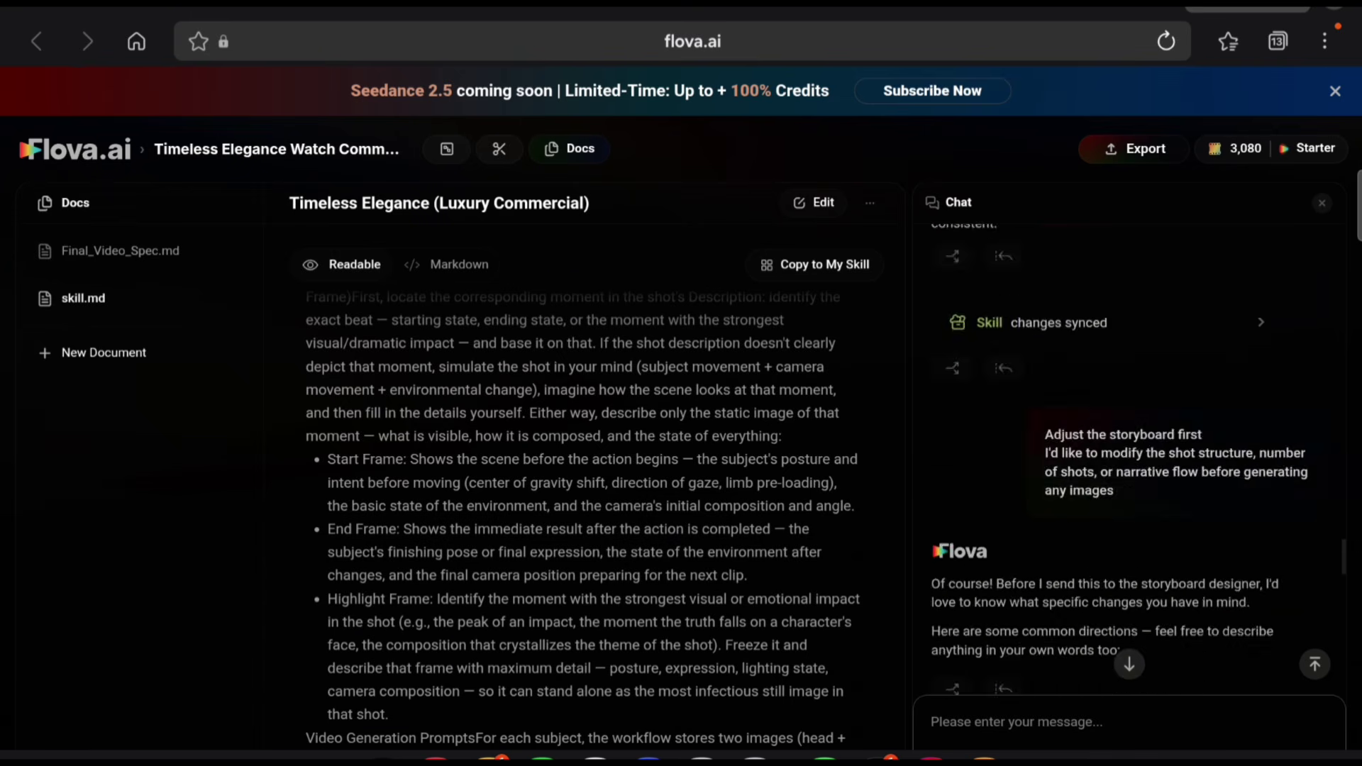
{"action": "scroll", "coordinate": [1127, 454], "scroll_direction": "up", "scroll_amount": 10}
{"action": "scroll", "coordinate": [1128, 454], "scroll_direction": "down", "scroll_amount": 3}
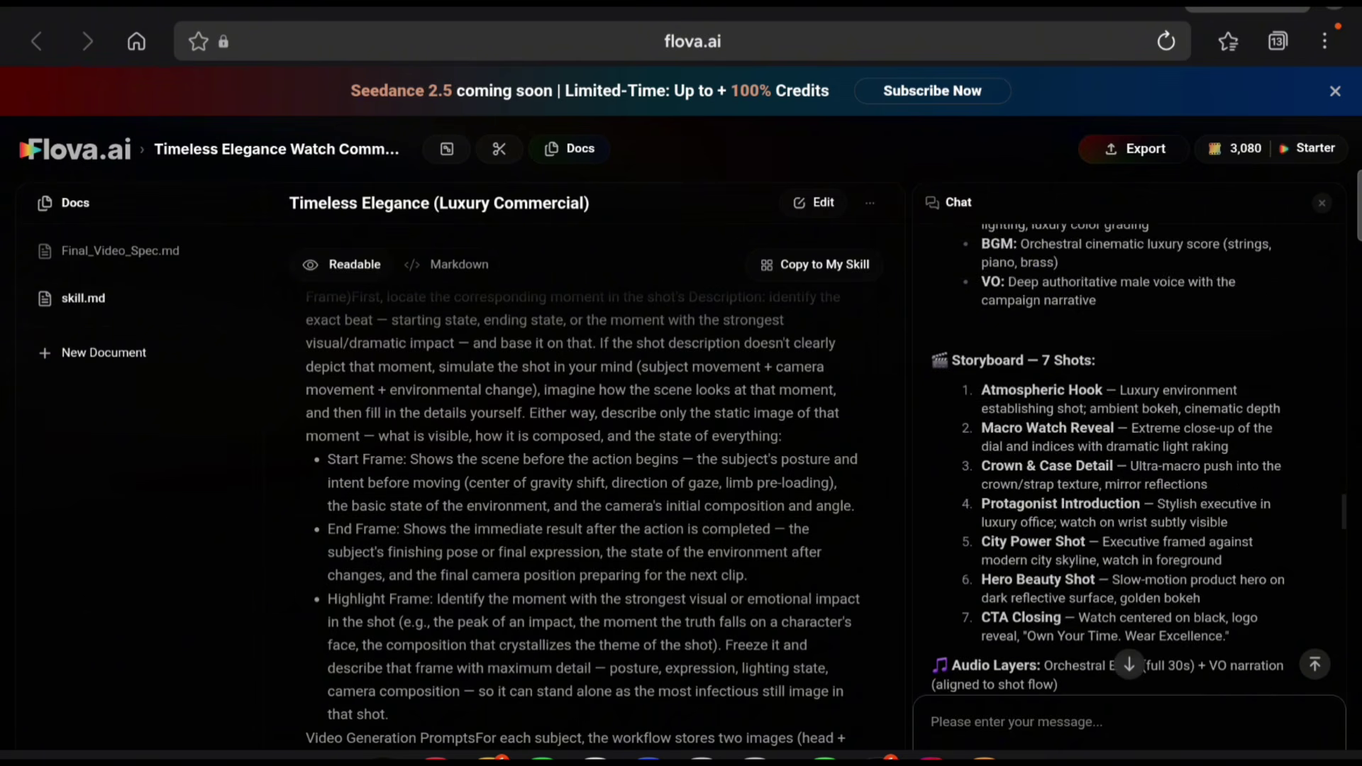
{"action": "scroll", "coordinate": [1128, 454], "scroll_direction": "down", "scroll_amount": 1}
{"action": "scroll", "coordinate": [1128, 454], "scroll_direction": "down", "scroll_amount": 15}
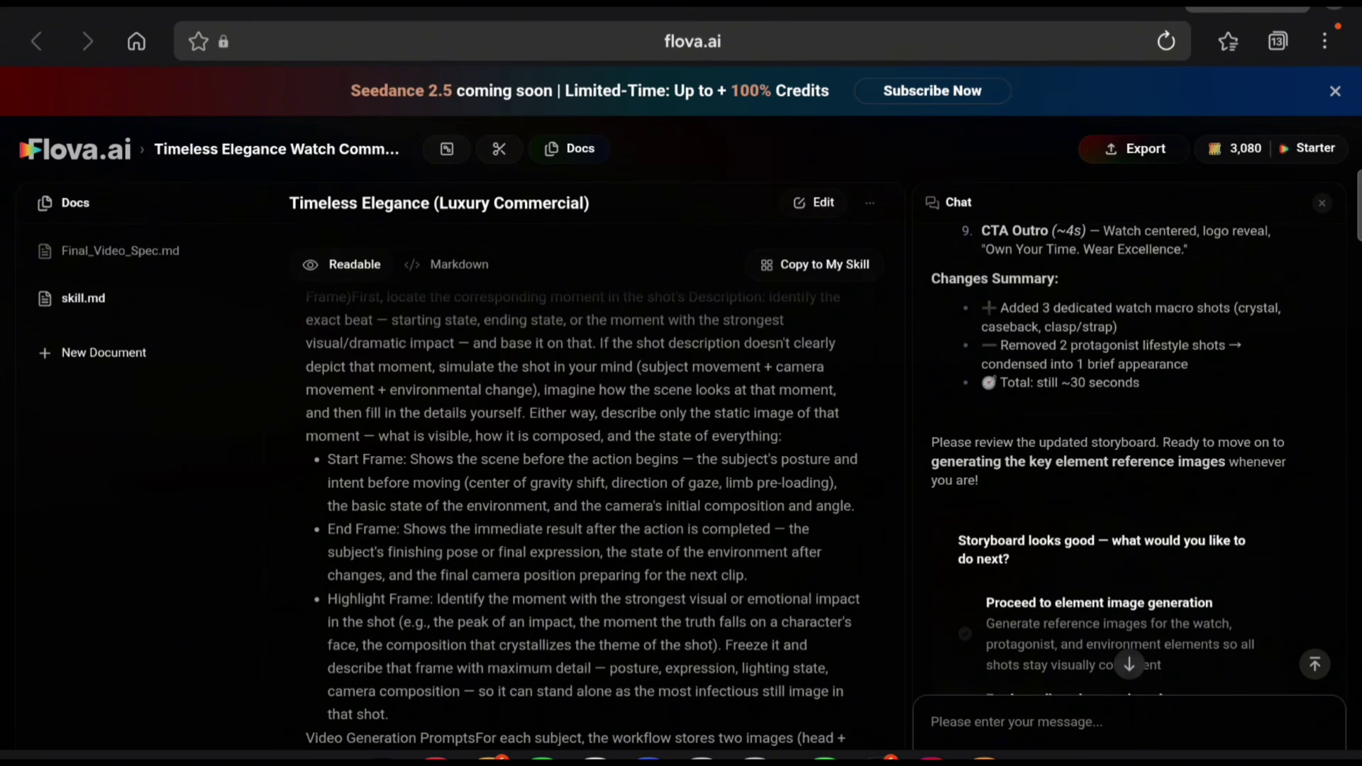
{"action": "scroll", "coordinate": [1138, 459], "scroll_direction": "down", "scroll_amount": 1}
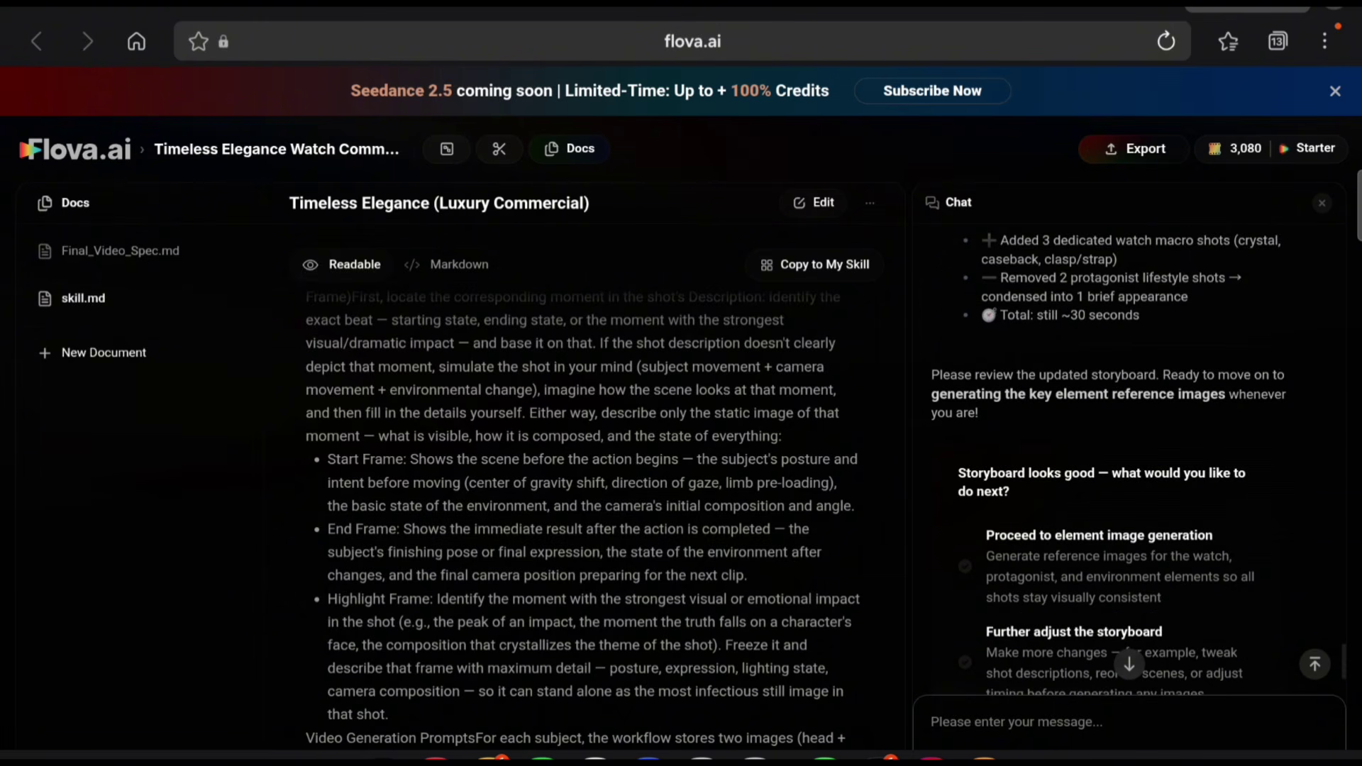
{"action": "scroll", "coordinate": [1138, 460], "scroll_direction": "down", "scroll_amount": 1}
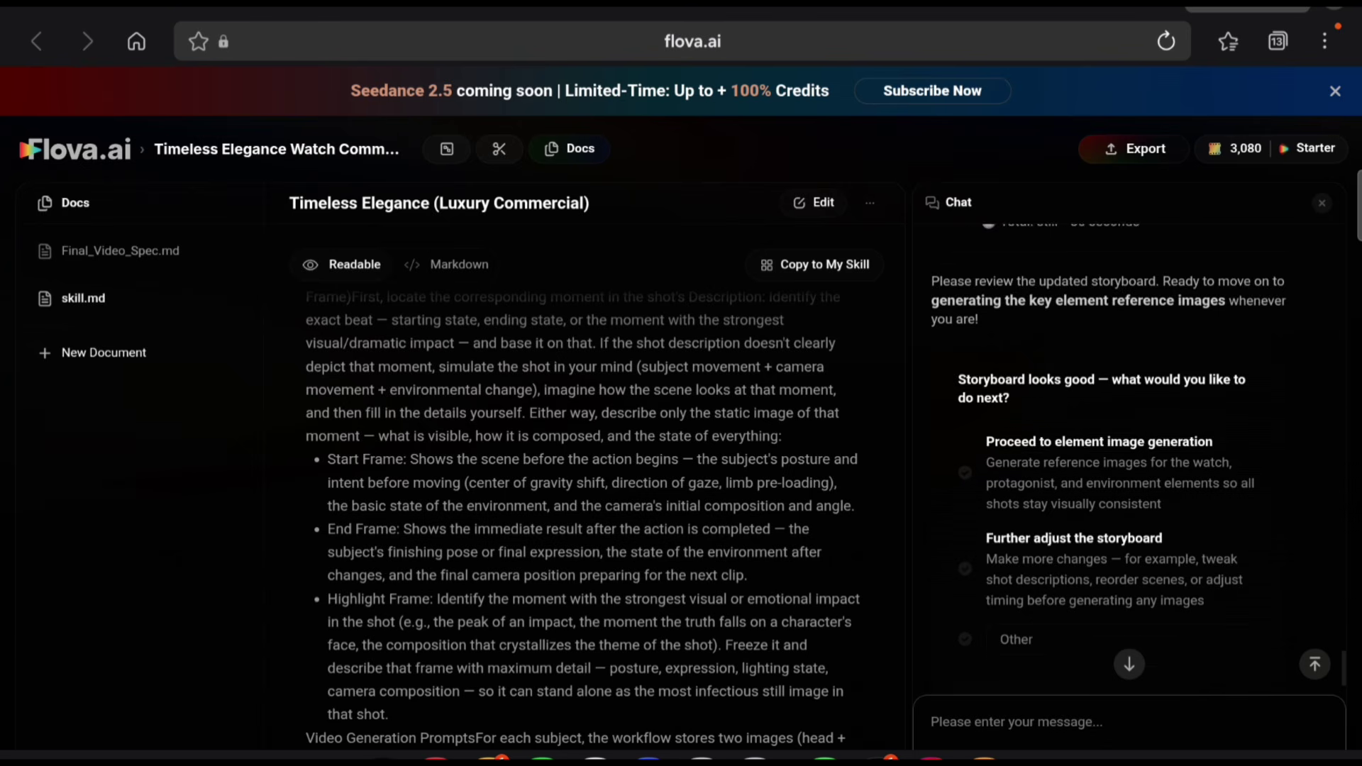
{"action": "scroll", "coordinate": [1138, 460], "scroll_direction": "down", "scroll_amount": 2}
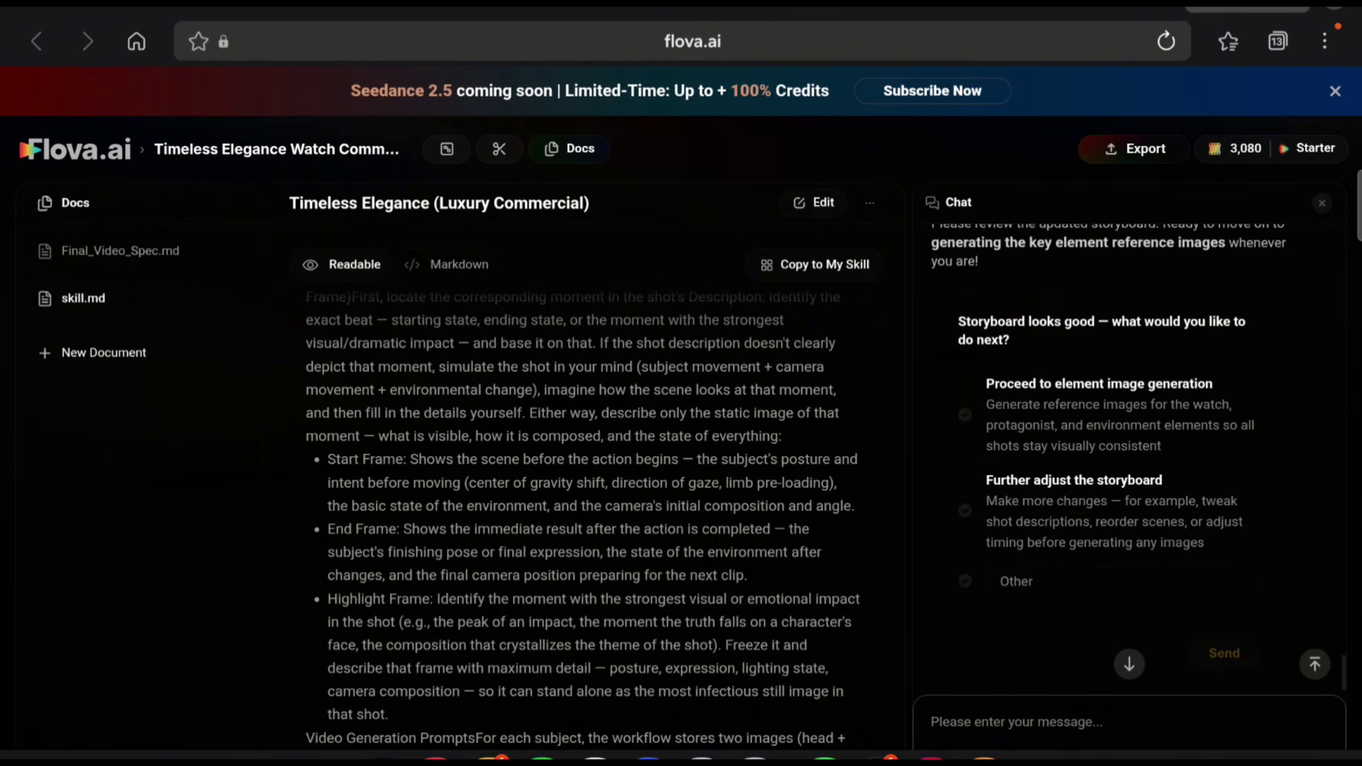
Submit the "Proceed to element image generation" choice for the updated storyboard in the chat
{"action": "left_click", "coordinate": [1099, 357]}
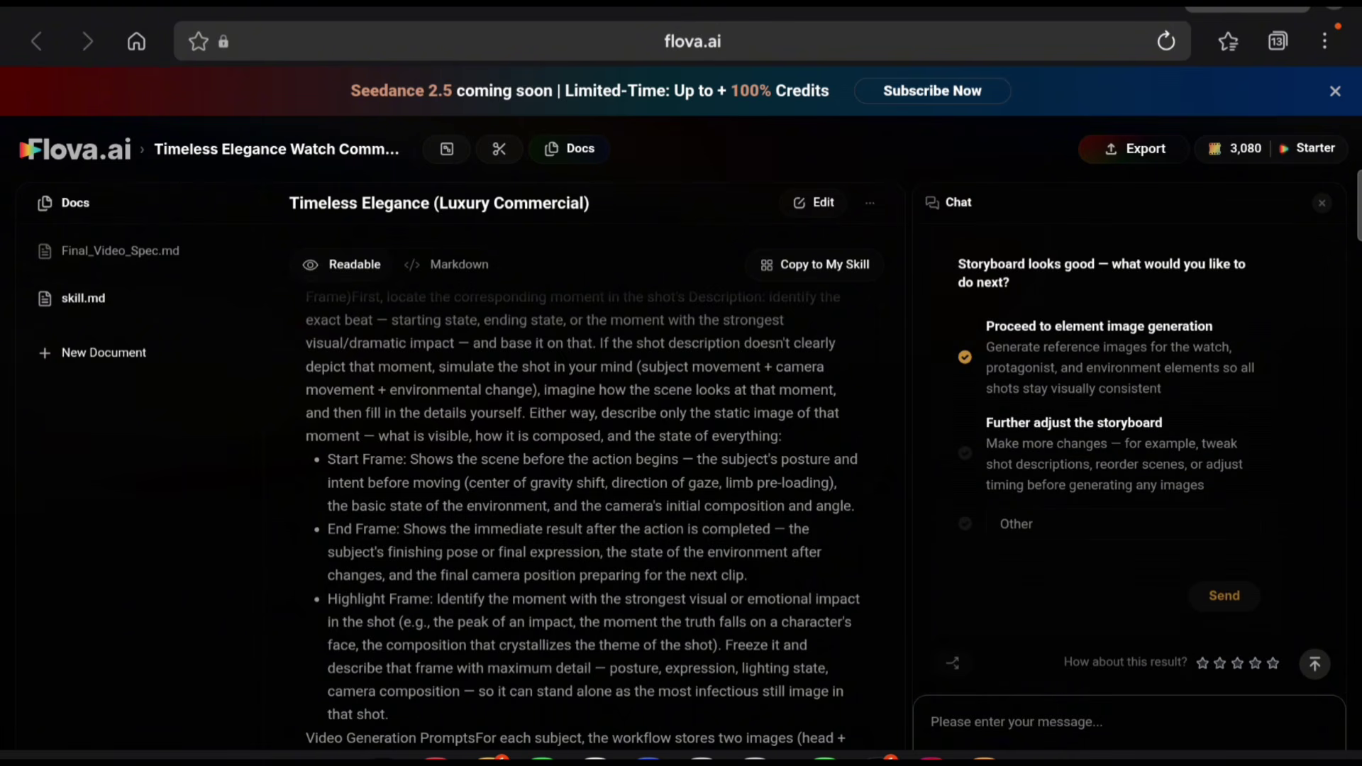
{"action": "left_click", "coordinate": [1224, 595]}
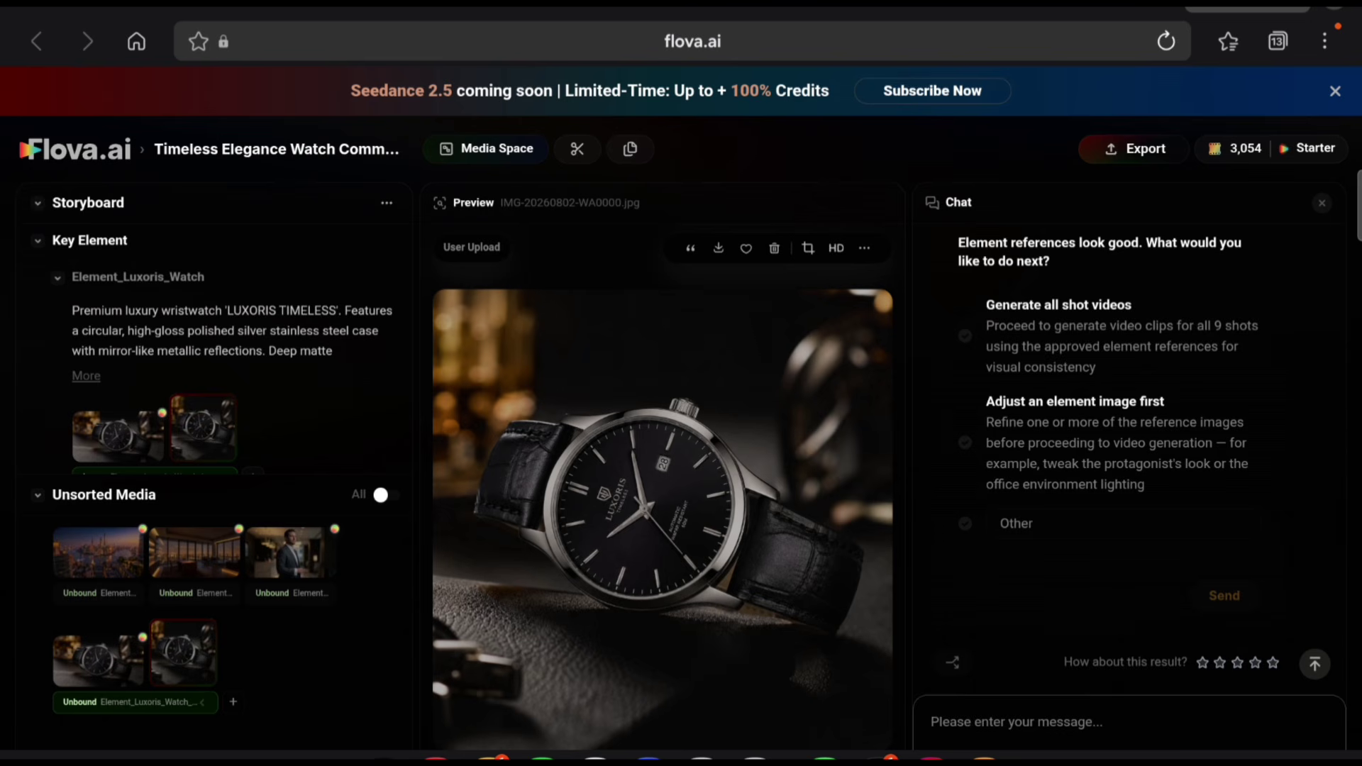
Read the element summary in the chat and preview the watch, city skyline, highrise office and executive protagonist reference images one by one
{"action": "scroll", "coordinate": [1128, 461], "scroll_direction": "up", "scroll_amount": 4}
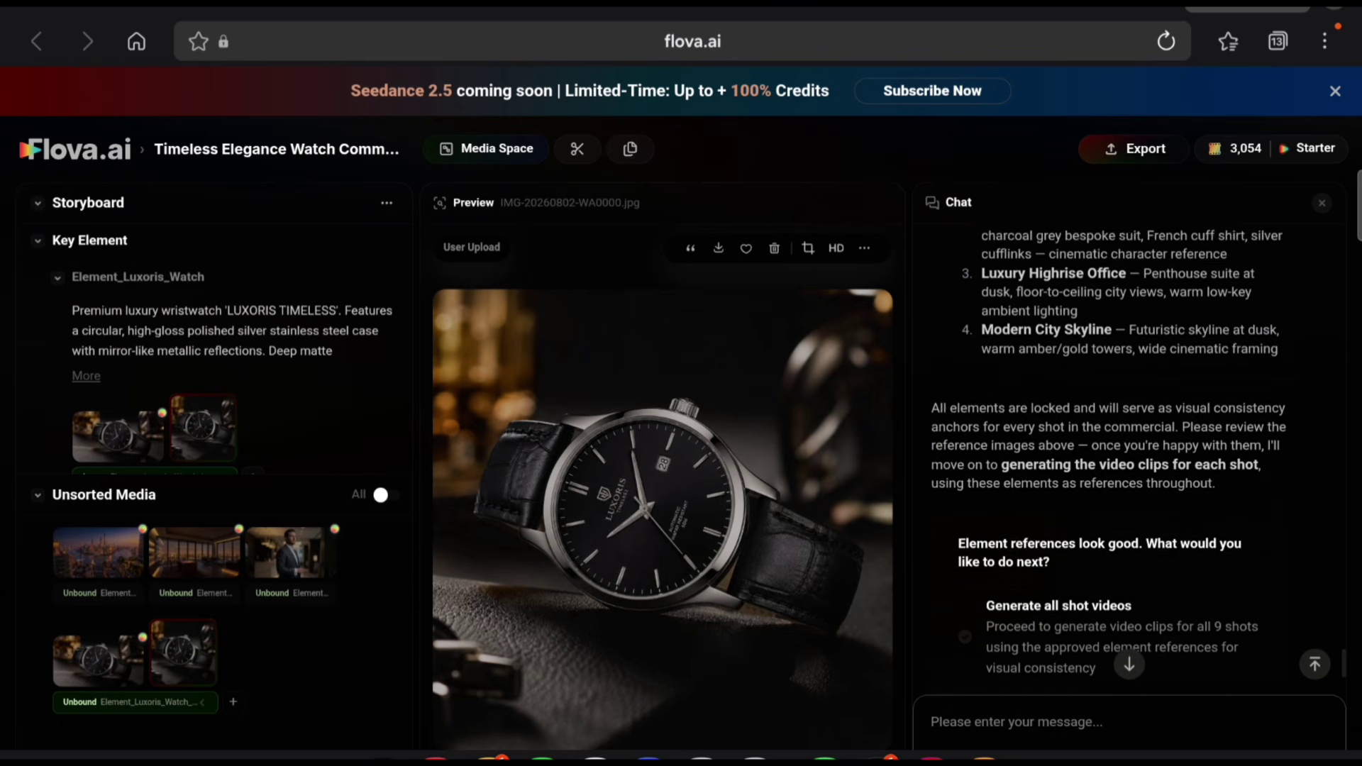
{"action": "scroll", "coordinate": [1127, 461], "scroll_direction": "down", "scroll_amount": 2}
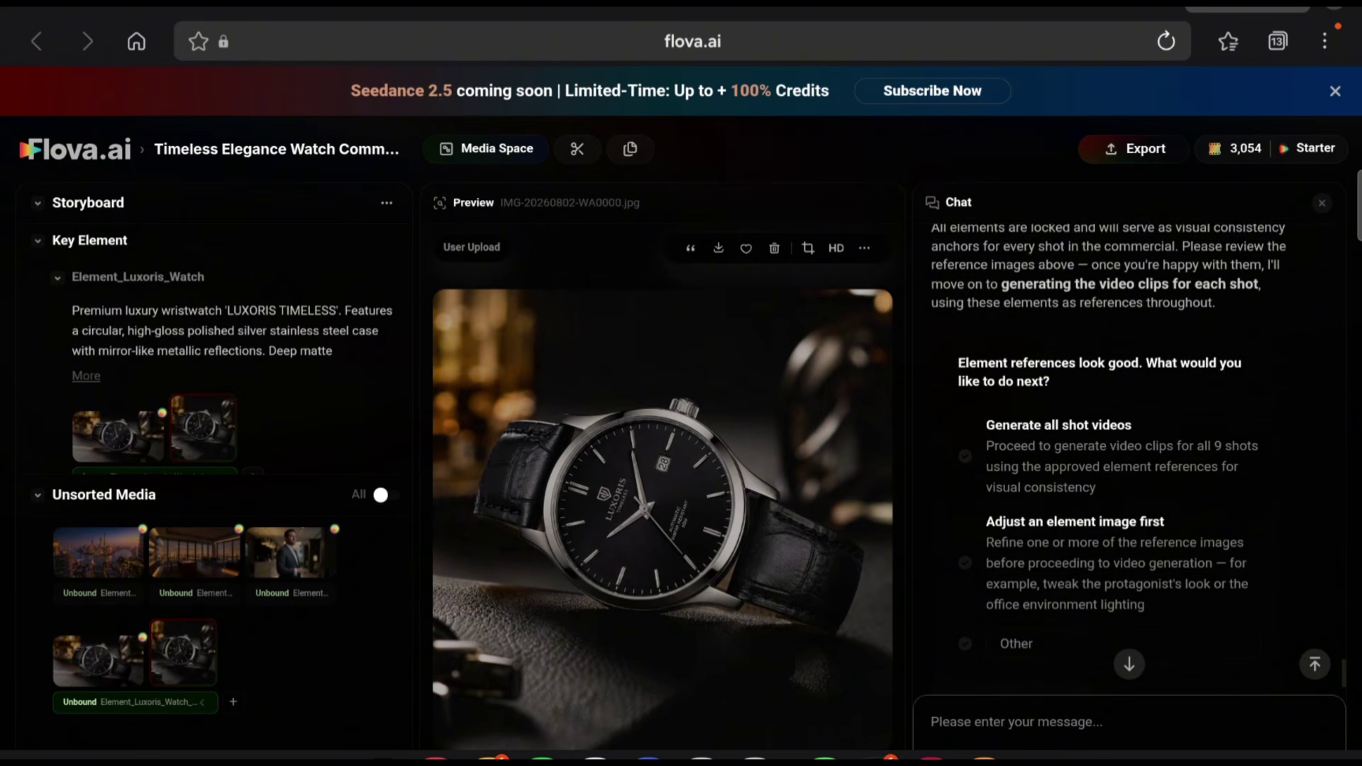
{"action": "scroll", "coordinate": [1128, 461], "scroll_direction": "down", "scroll_amount": 1}
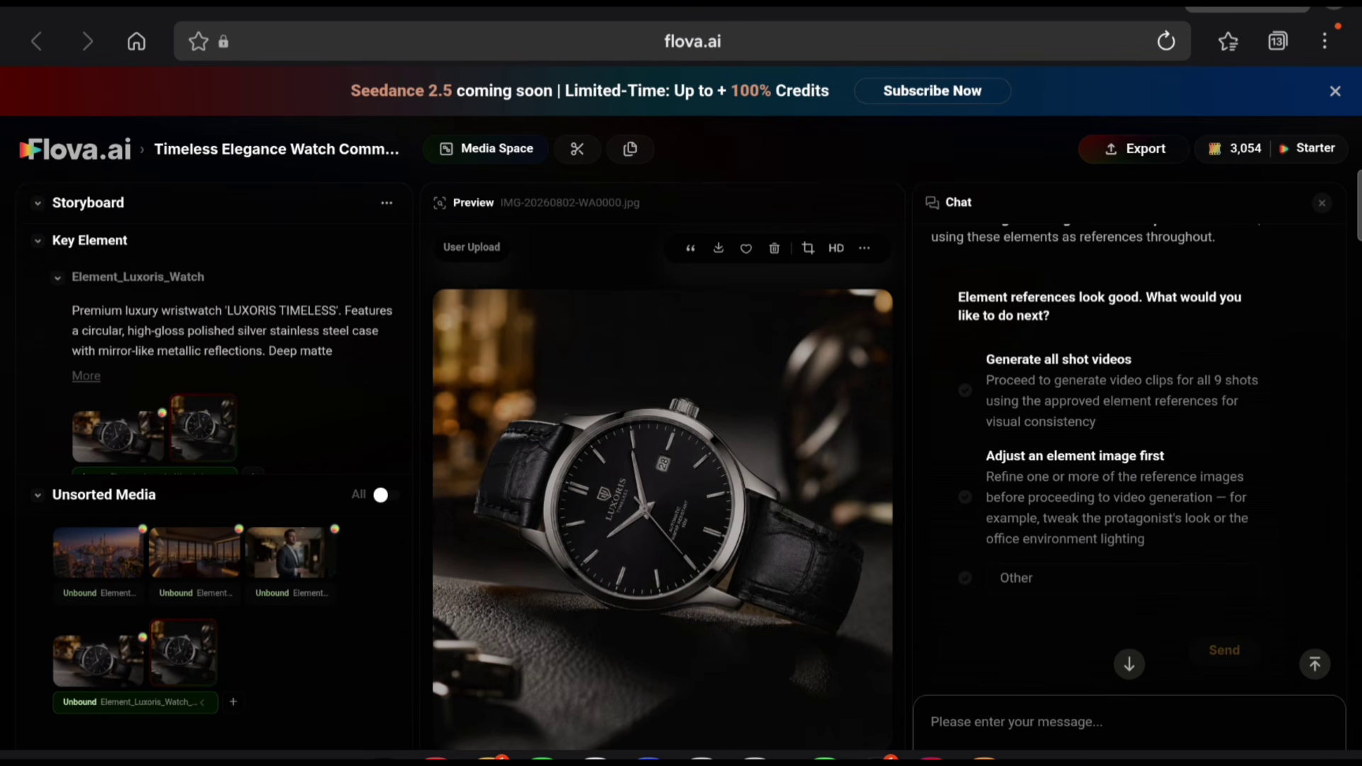
{"action": "left_click", "coordinate": [119, 435]}
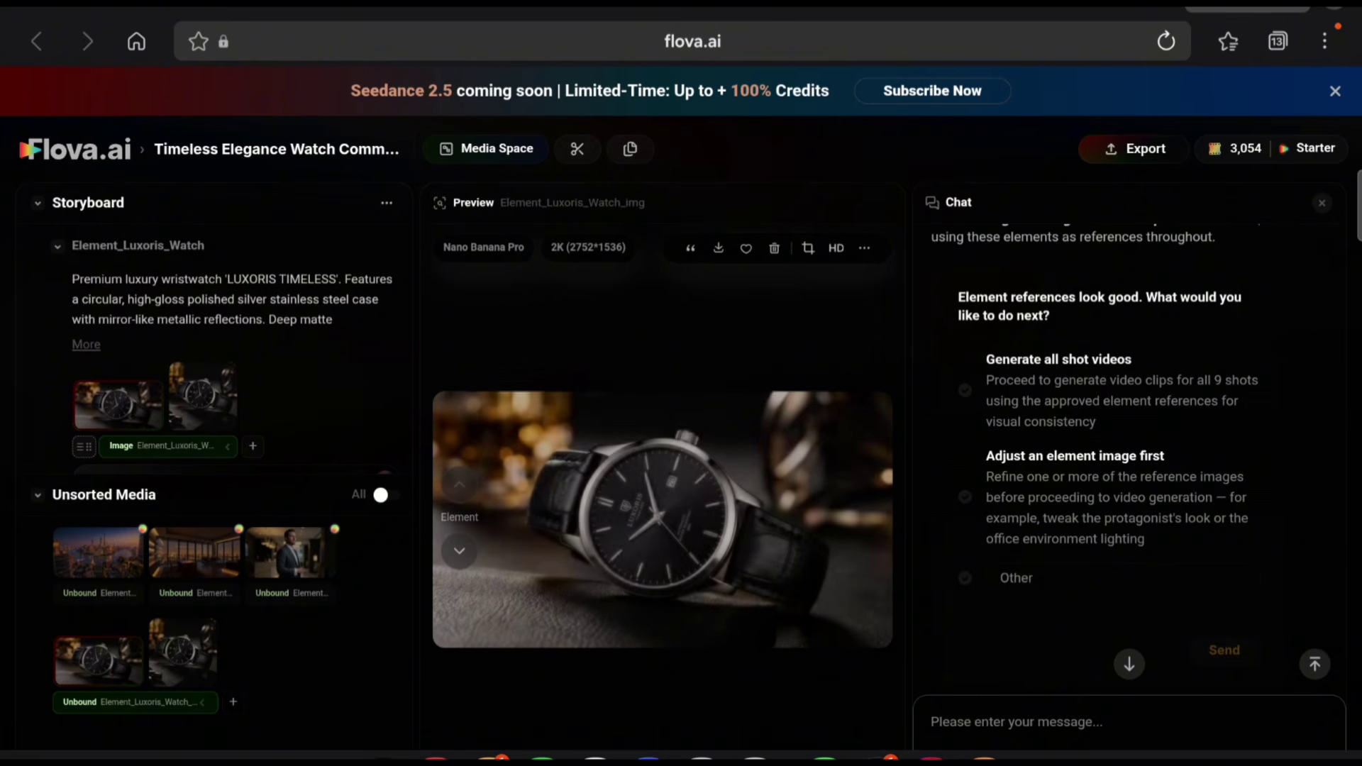
{"action": "left_click", "coordinate": [202, 397]}
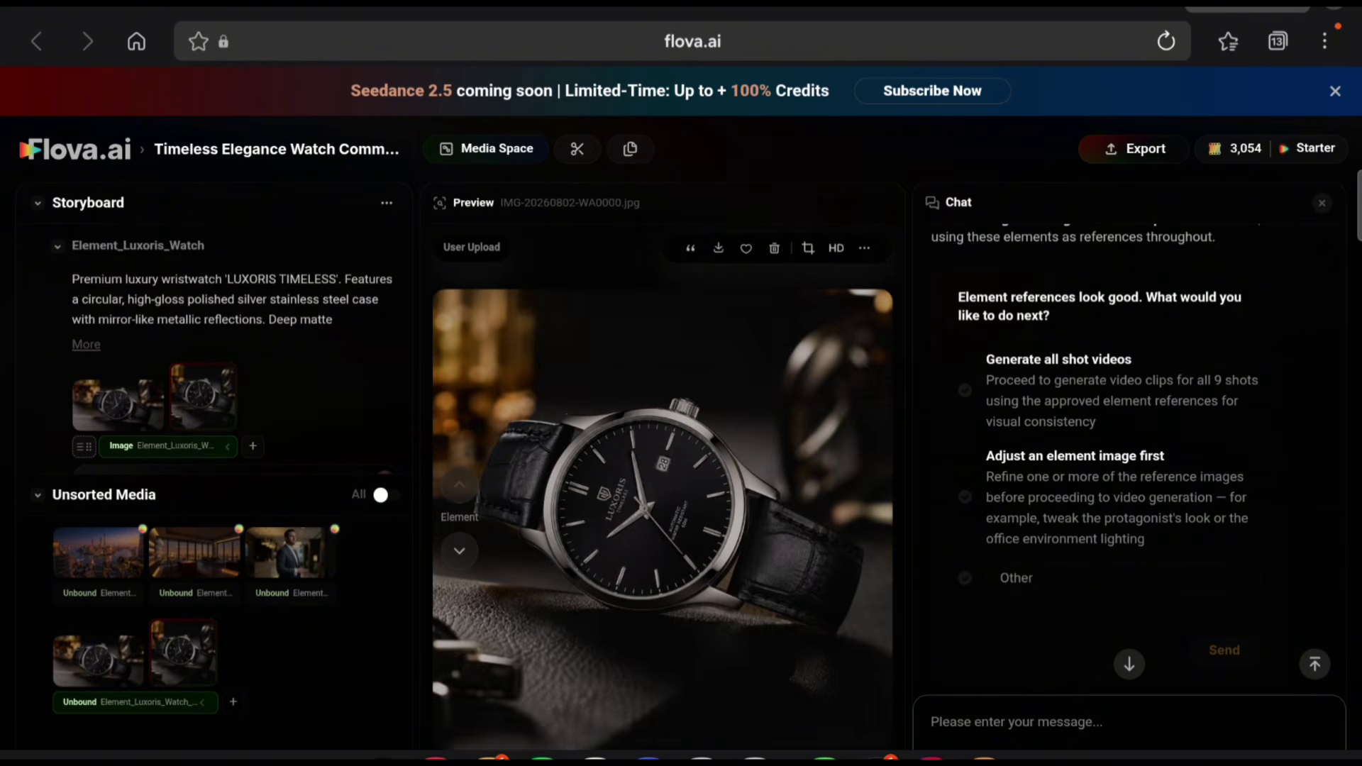
{"action": "left_click", "coordinate": [98, 552]}
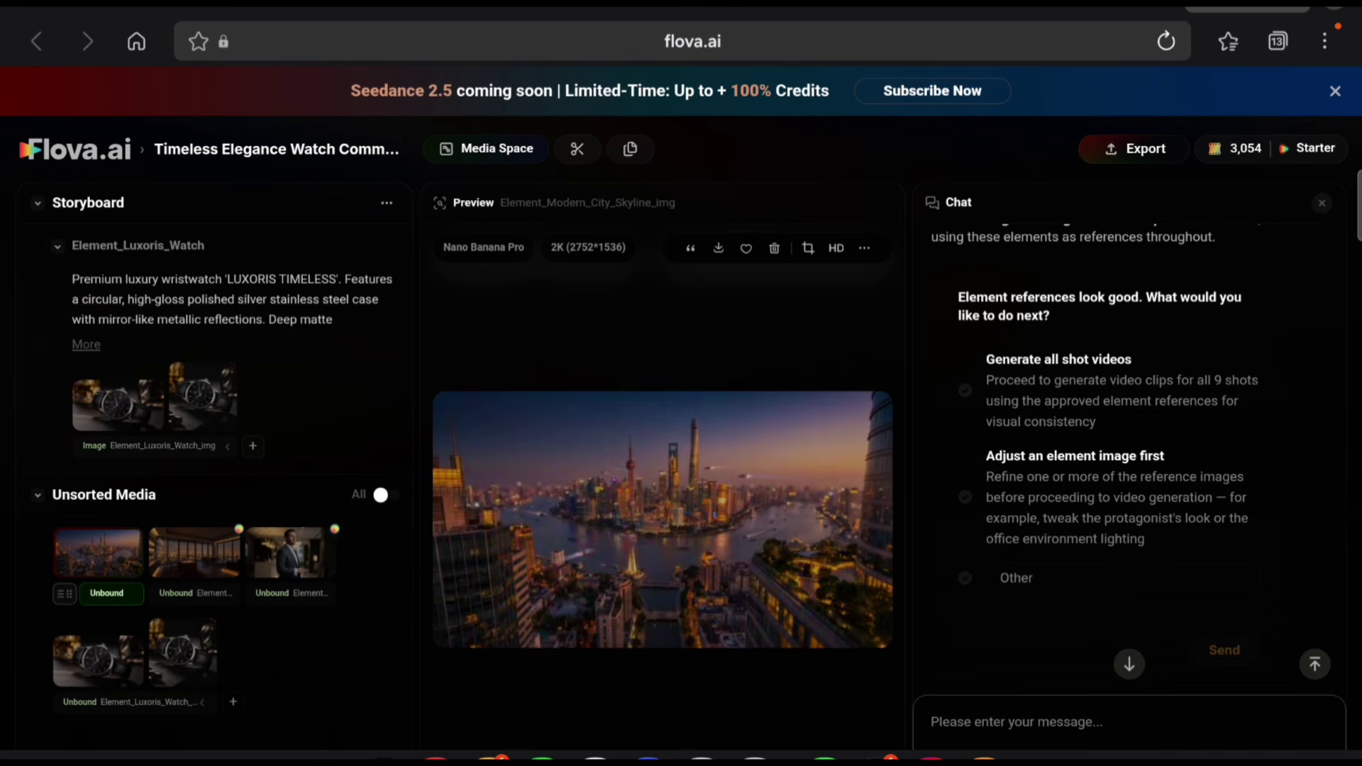
{"action": "left_click", "coordinate": [194, 553]}
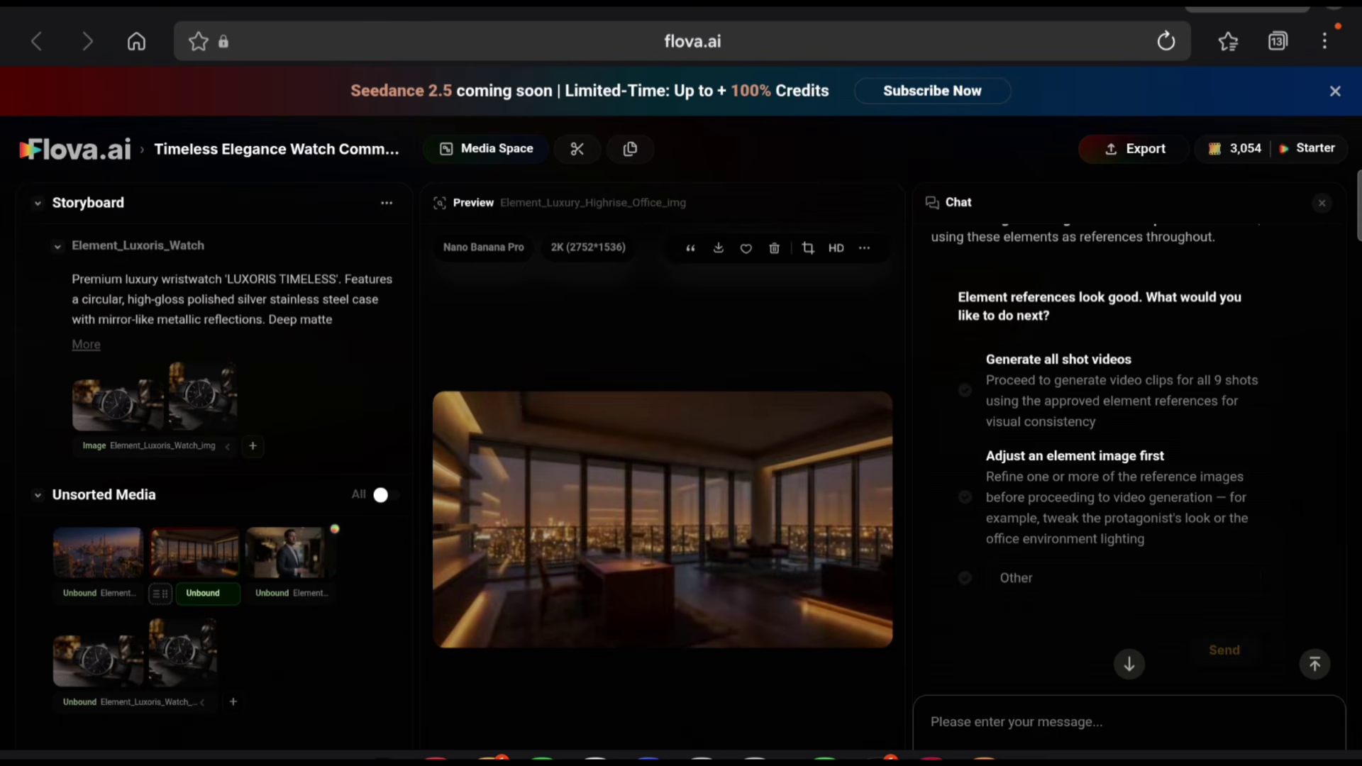
{"action": "left_click", "coordinate": [332, 534]}
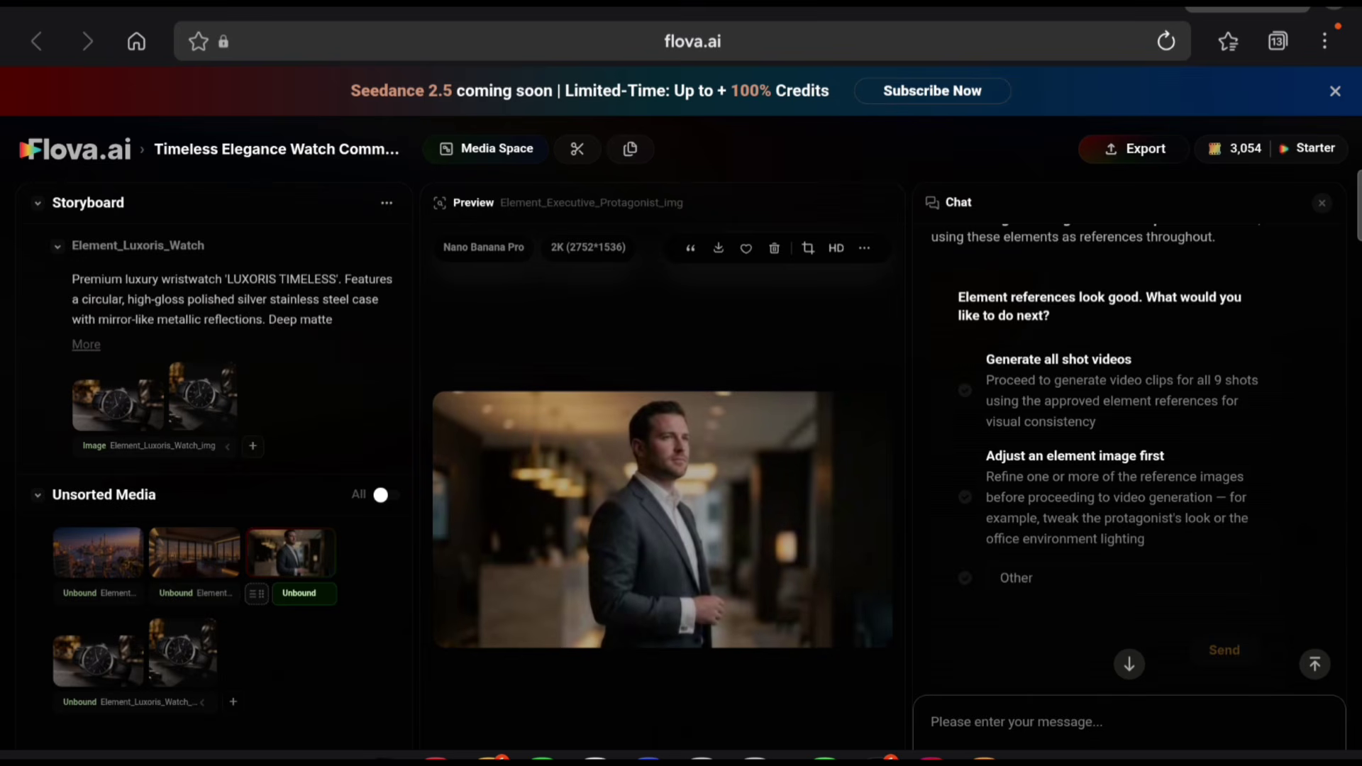
{"action": "left_click", "coordinate": [98, 658]}
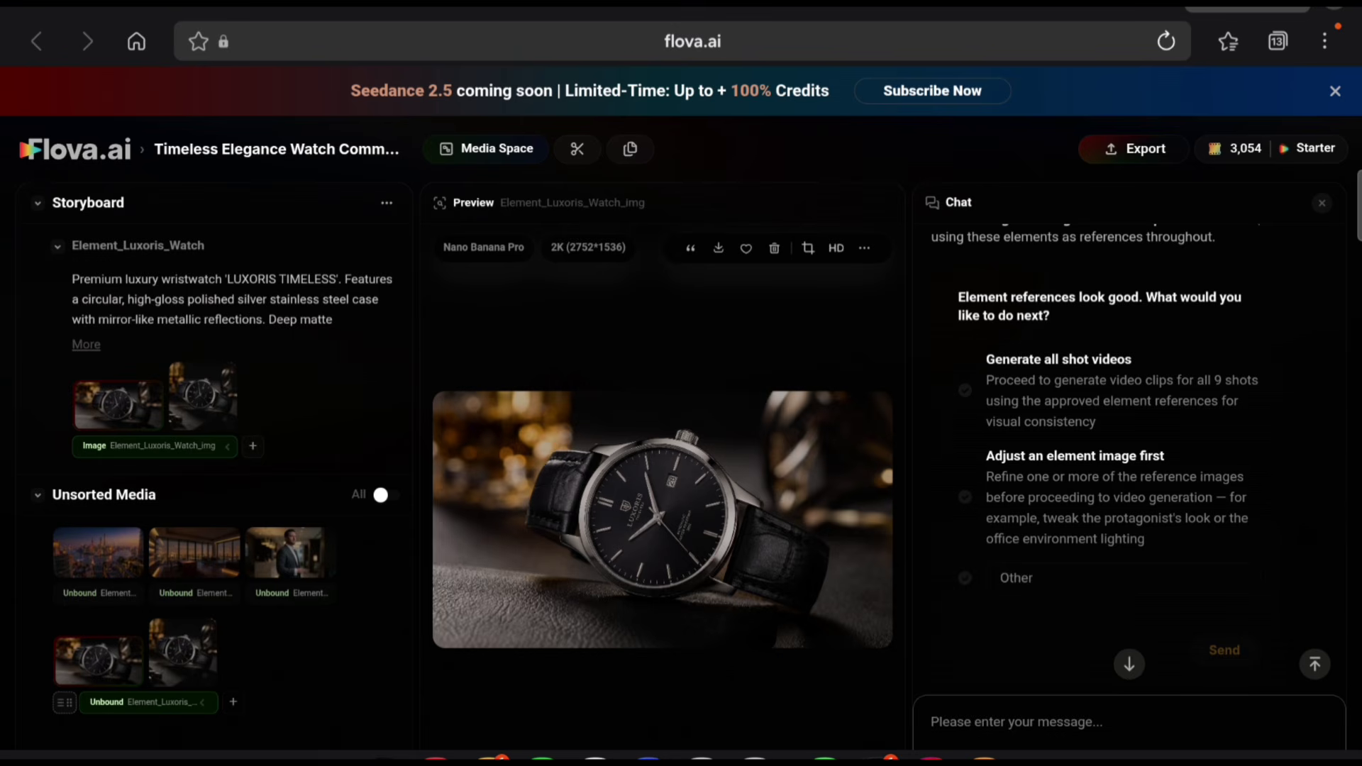
{"action": "left_click", "coordinate": [183, 651]}
{"action": "left_click", "coordinate": [98, 658]}
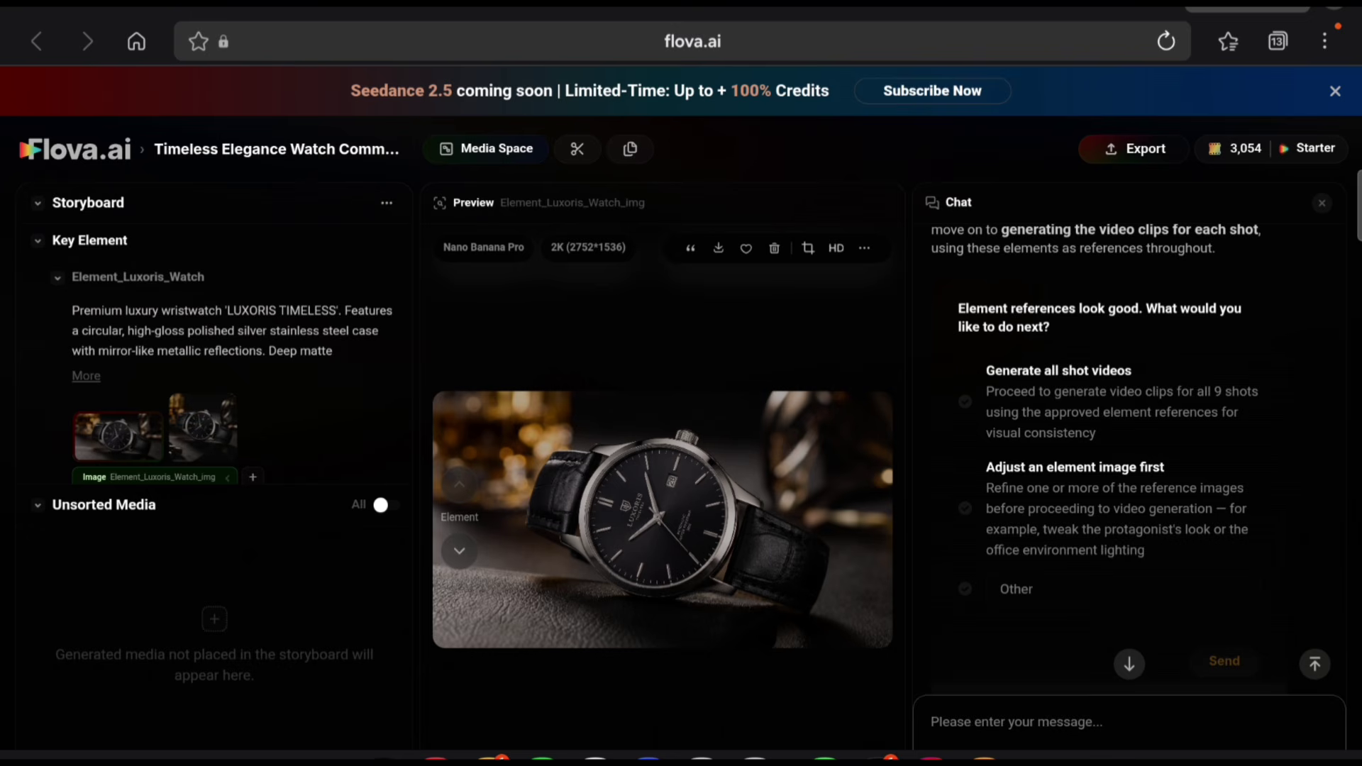
Submit the "Generate all shot videos" choice in the chat and look through the shot clips in Unsorted Media
{"action": "left_click", "coordinate": [964, 401]}
{"action": "left_click", "coordinate": [1224, 660]}
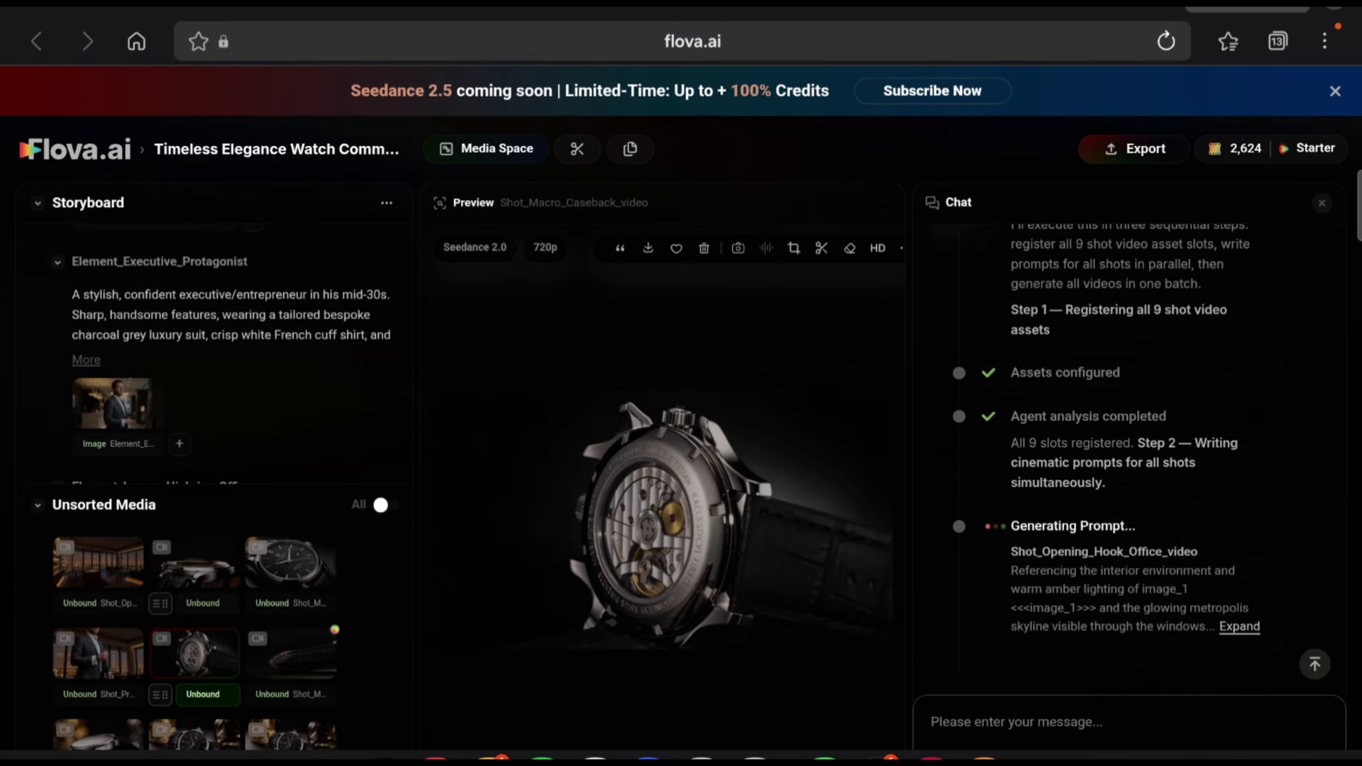
{"action": "scroll", "coordinate": [232, 638], "scroll_direction": "down", "scroll_amount": 1}
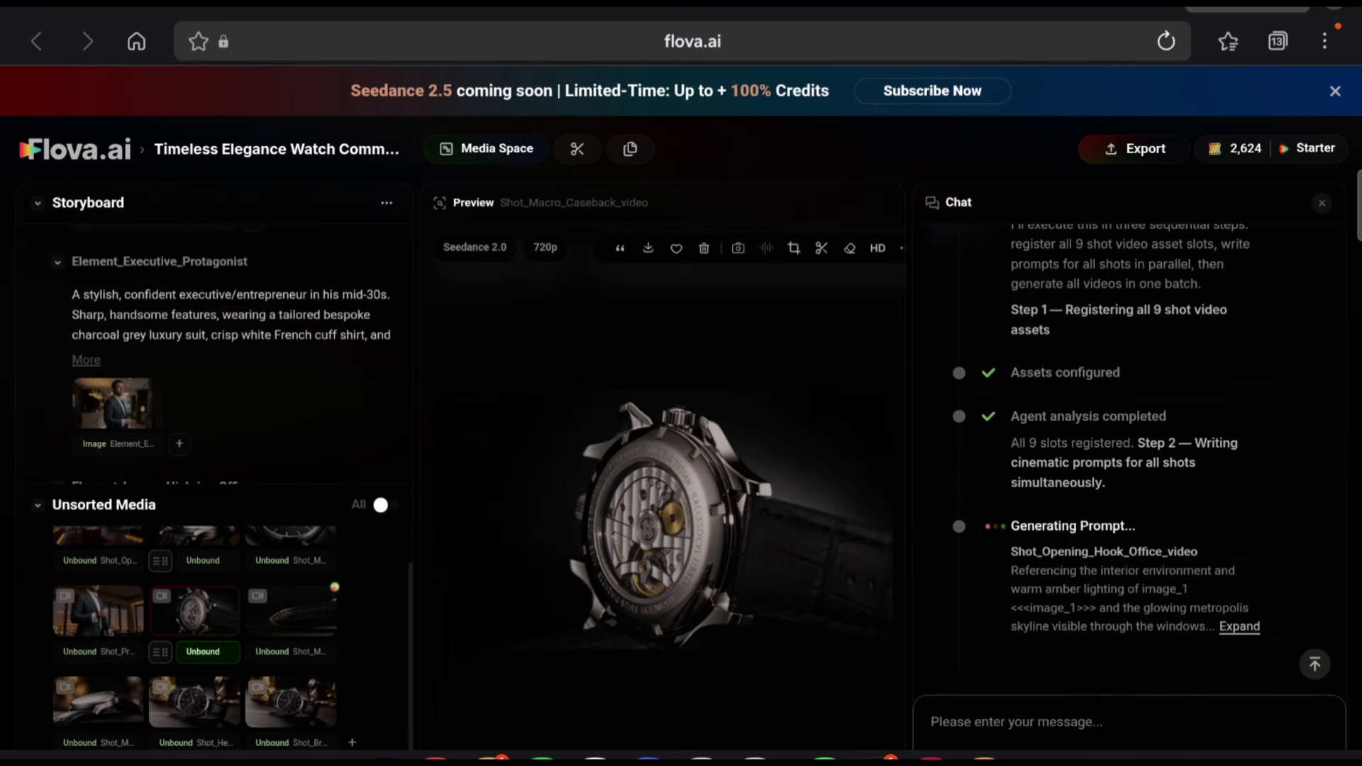
{"action": "scroll", "coordinate": [232, 638], "scroll_direction": "up", "scroll_amount": 1}
{"action": "scroll", "coordinate": [232, 638], "scroll_direction": "down", "scroll_amount": 1}
{"action": "scroll", "coordinate": [232, 638], "scroll_direction": "up", "scroll_amount": 1}
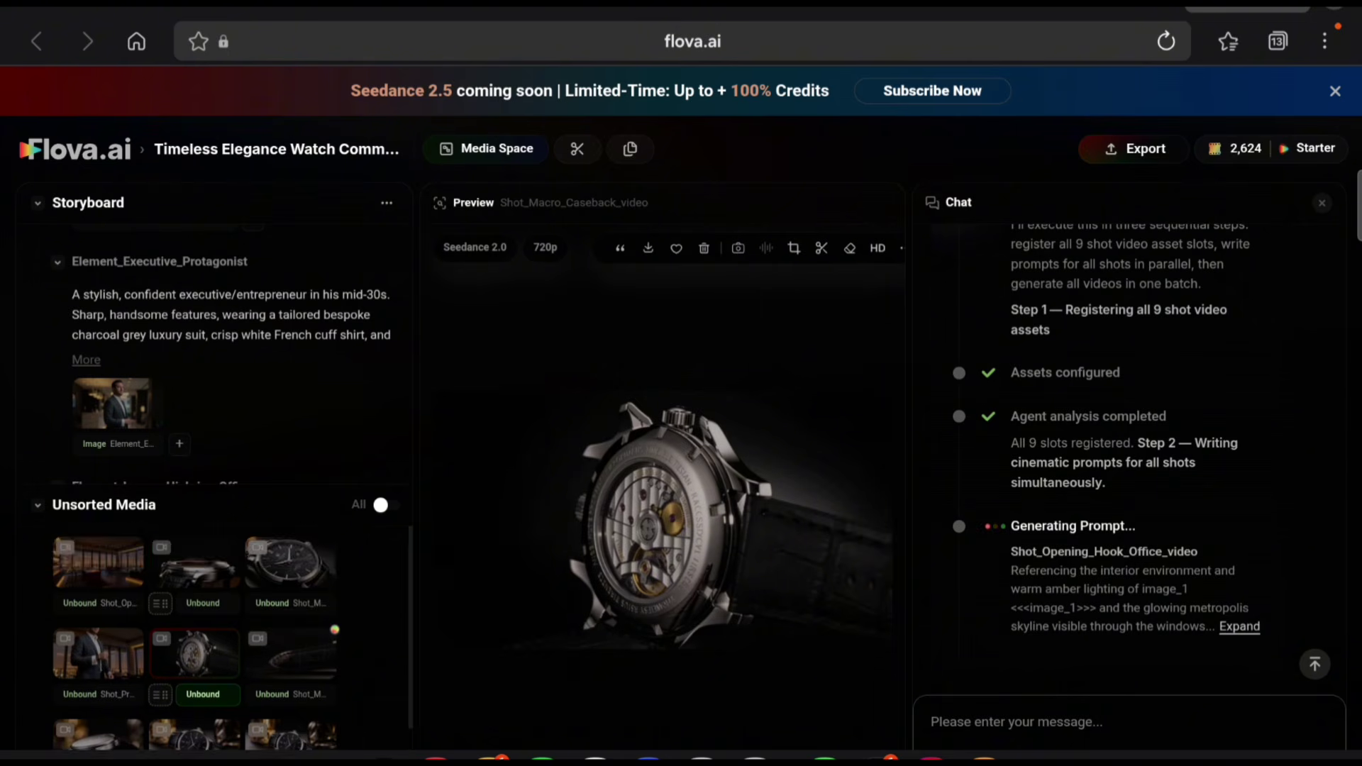
{"action": "scroll", "coordinate": [232, 639], "scroll_direction": "down", "scroll_amount": 1}
{"action": "scroll", "coordinate": [232, 639], "scroll_direction": "up", "scroll_amount": 1}
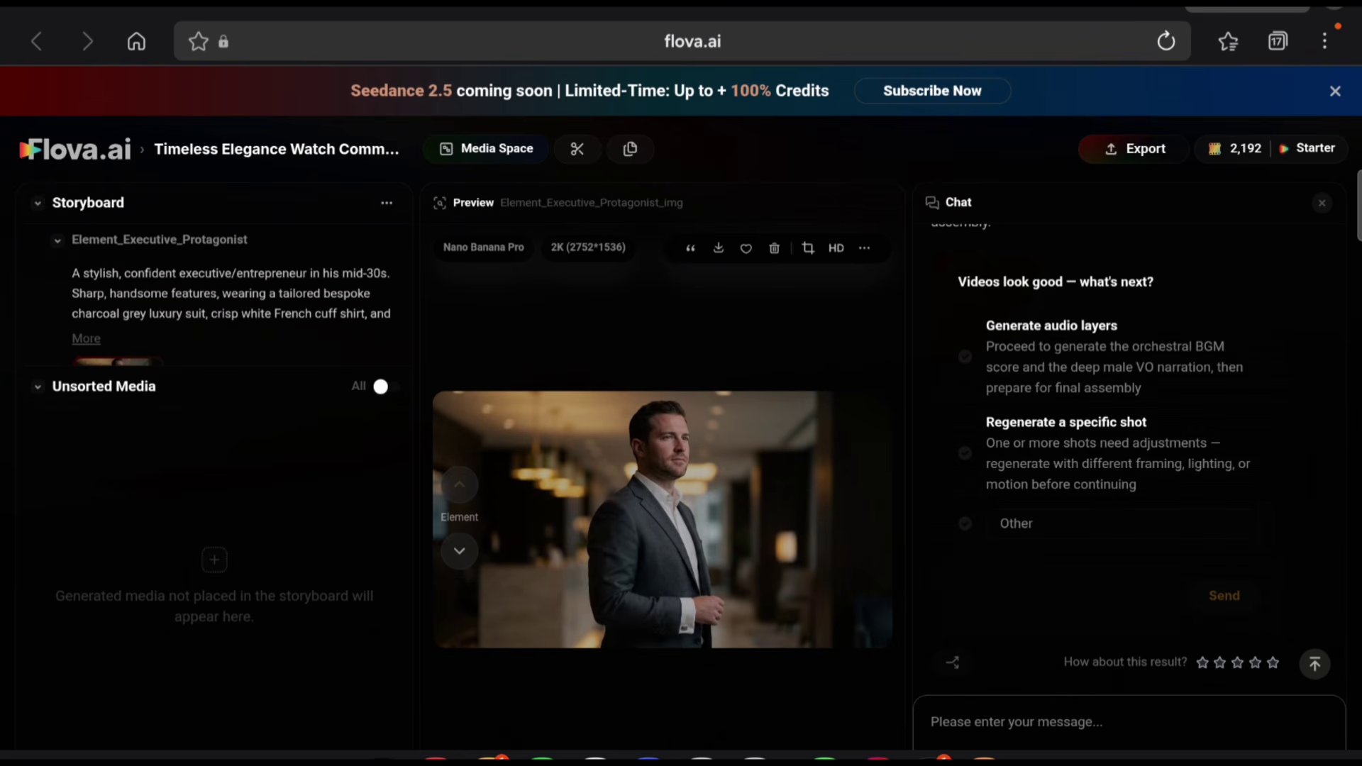
Append a second-variation request with the hook "Every Second Counts", same product and context, energetic and motivational, to skill.md's Prompt Writing section and save the update
{"action": "scroll", "coordinate": [1128, 461], "scroll_direction": "up", "scroll_amount": 10}
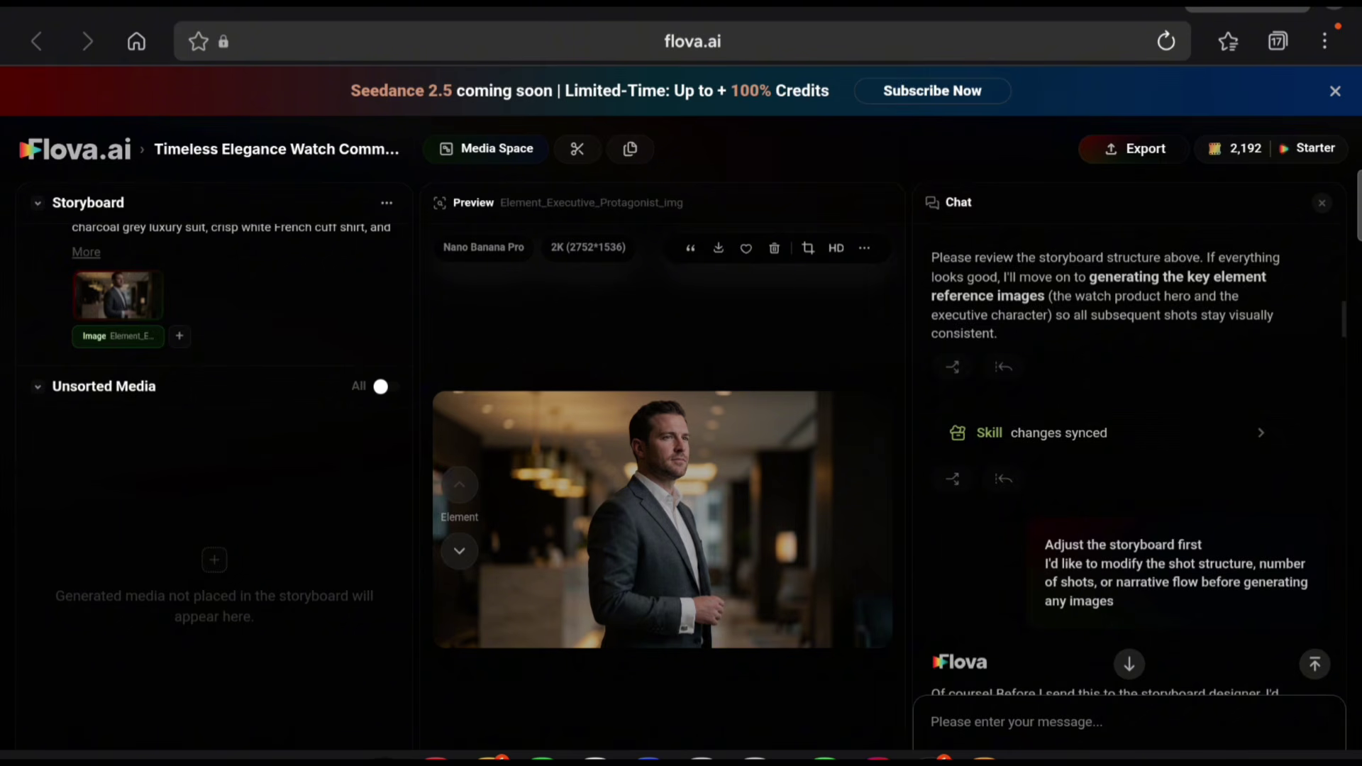
{"action": "left_click", "coordinate": [630, 148]}
{"action": "scroll", "coordinate": [589, 496], "scroll_direction": "down", "scroll_amount": 15}
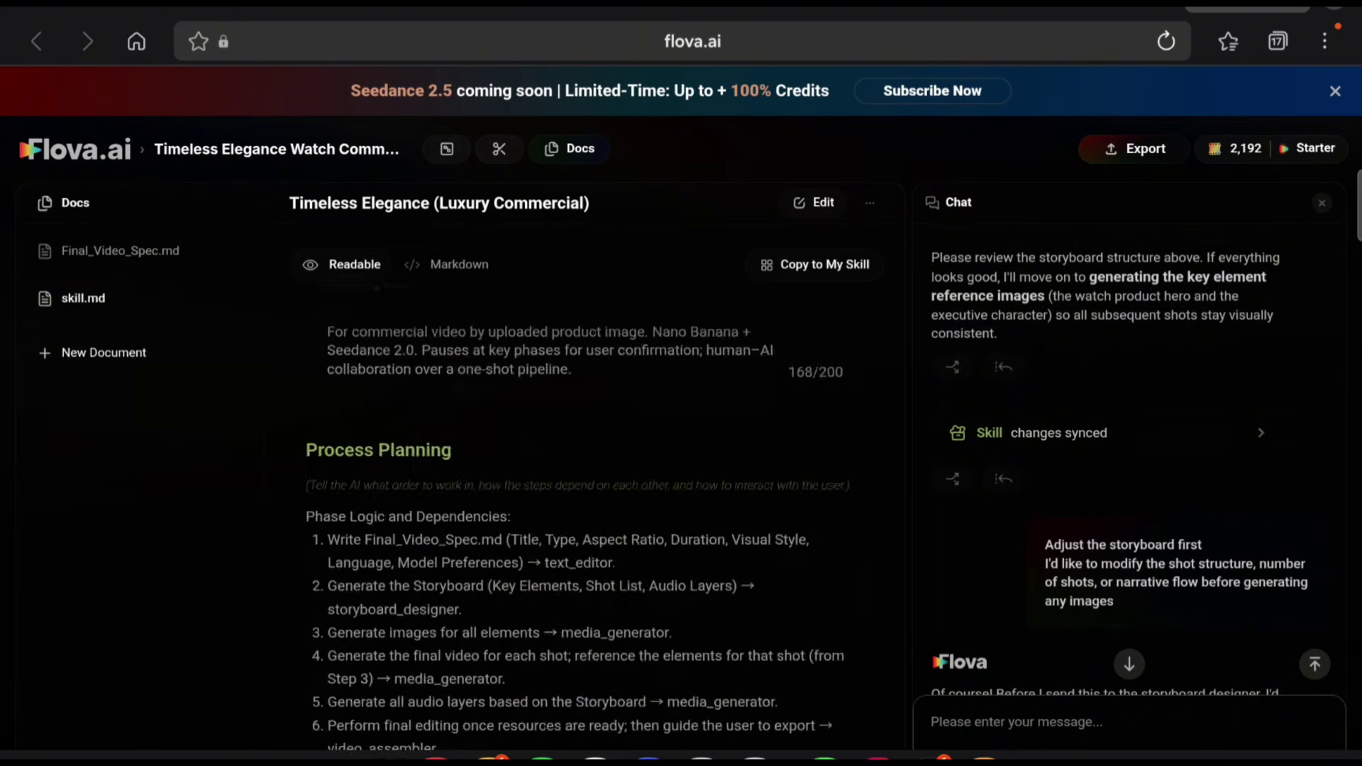
{"action": "scroll", "coordinate": [589, 496], "scroll_direction": "down", "scroll_amount": 15}
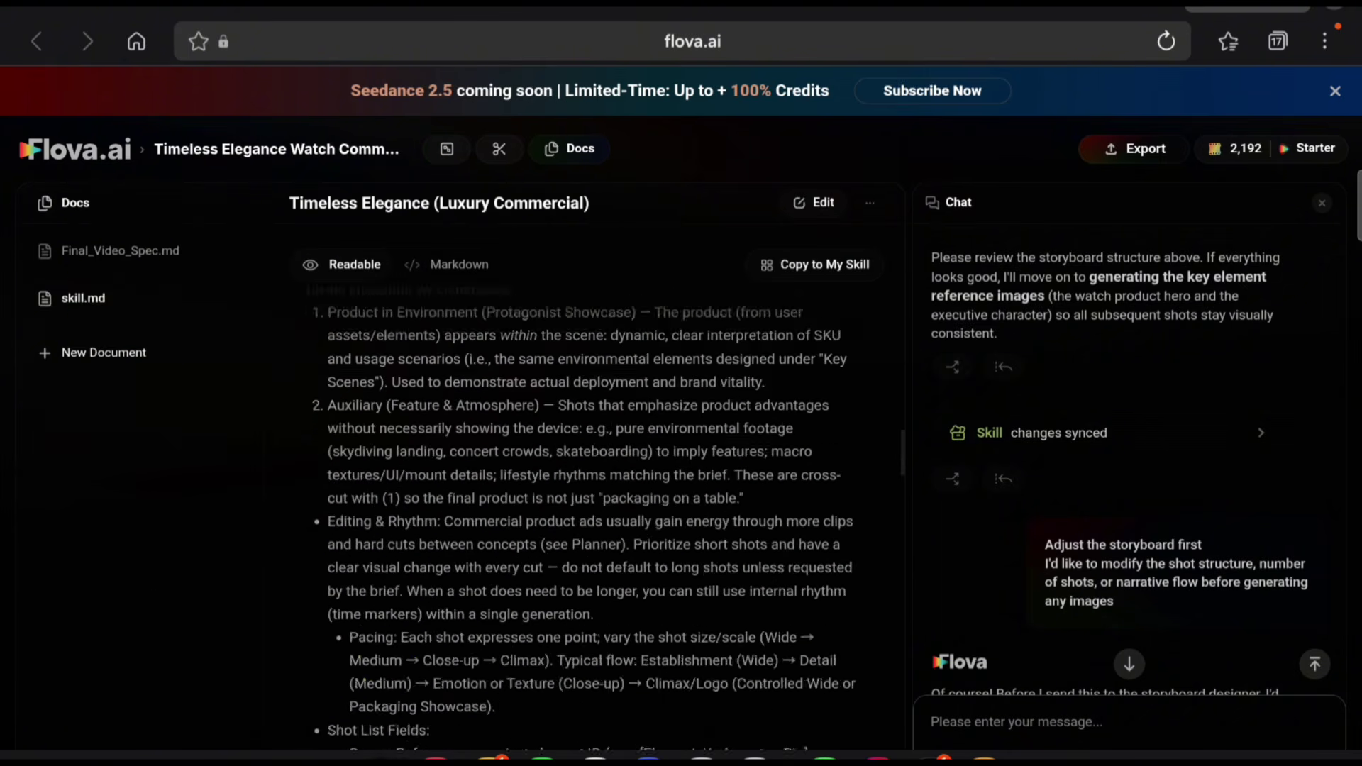
{"action": "scroll", "coordinate": [579, 518], "scroll_direction": "down", "scroll_amount": 15}
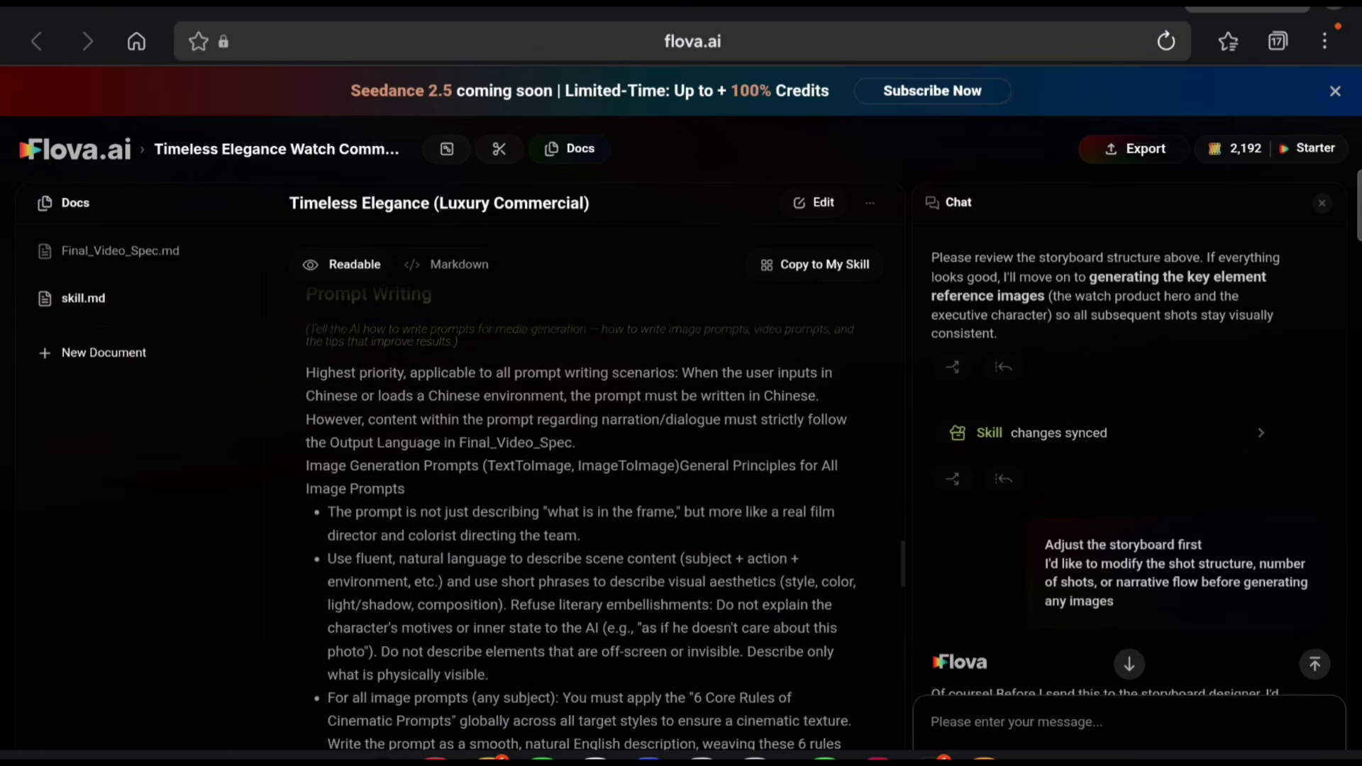
{"action": "scroll", "coordinate": [589, 497], "scroll_direction": "down", "scroll_amount": 10}
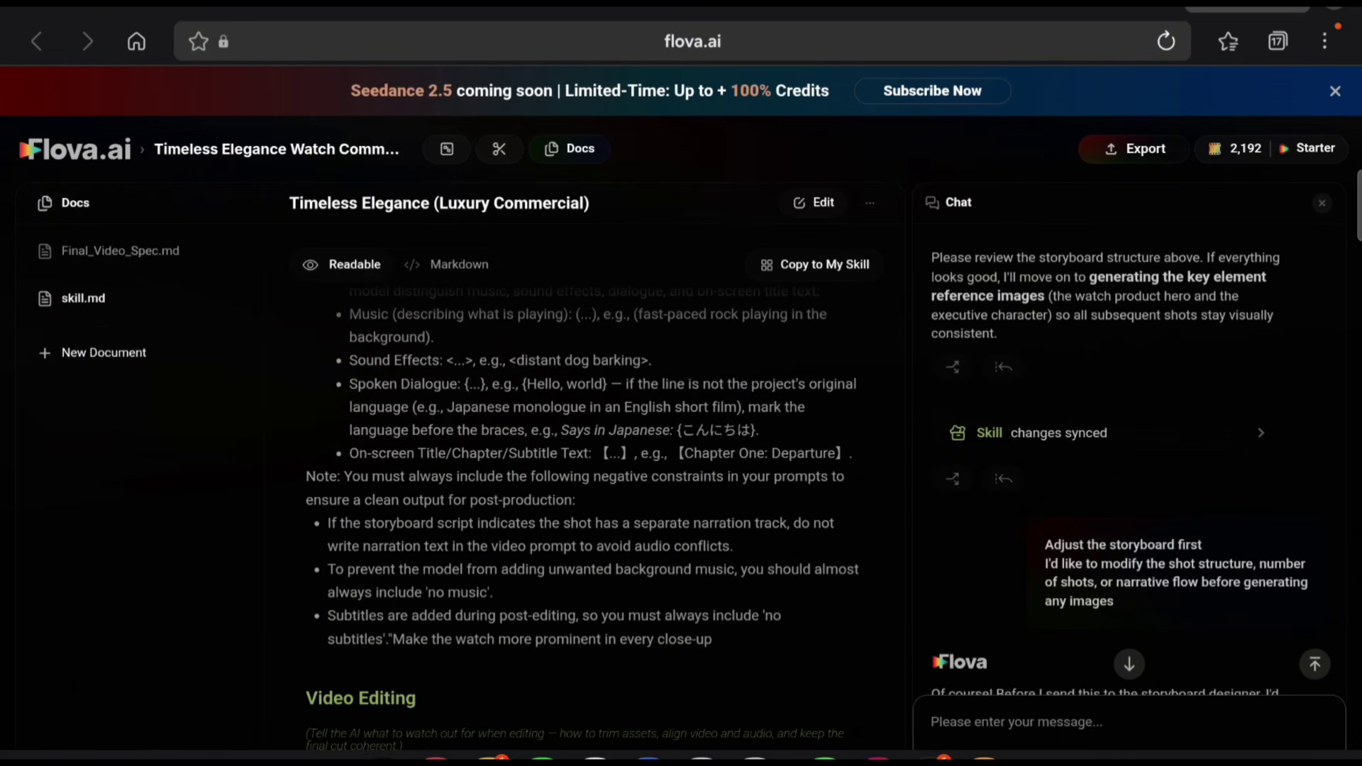
{"action": "left_click", "coordinate": [707, 574]}
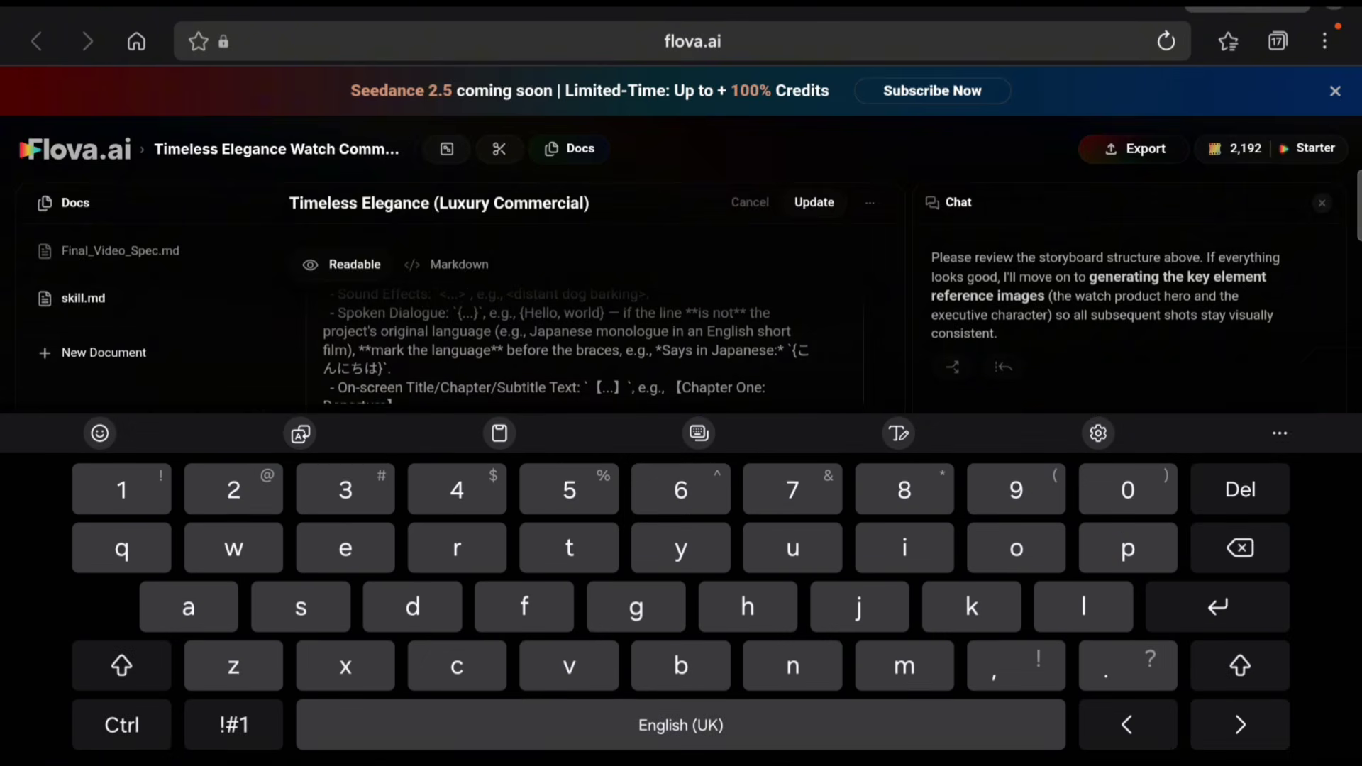
{"action": "key", "text": "Return"}
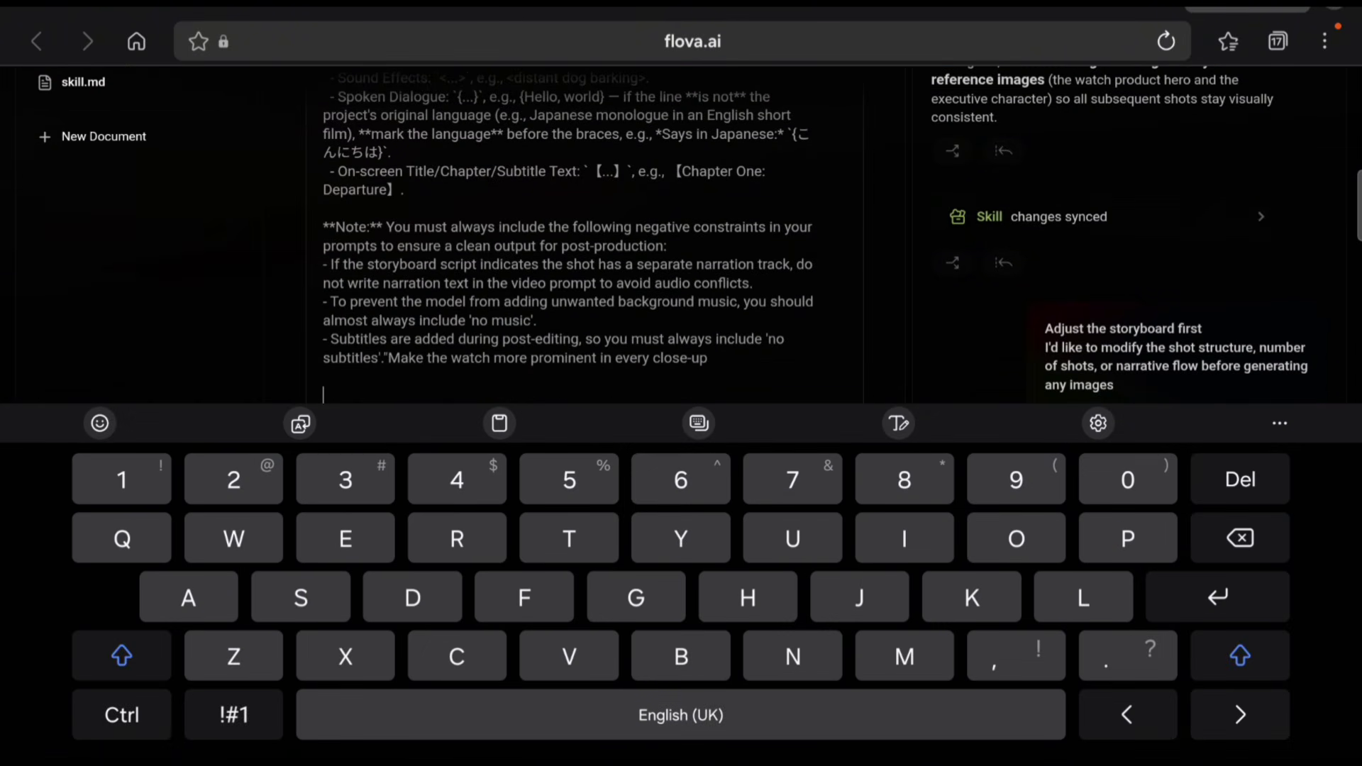
{"action": "left_click", "coordinate": [323, 376]}
{"action": "key", "text": "Return"}
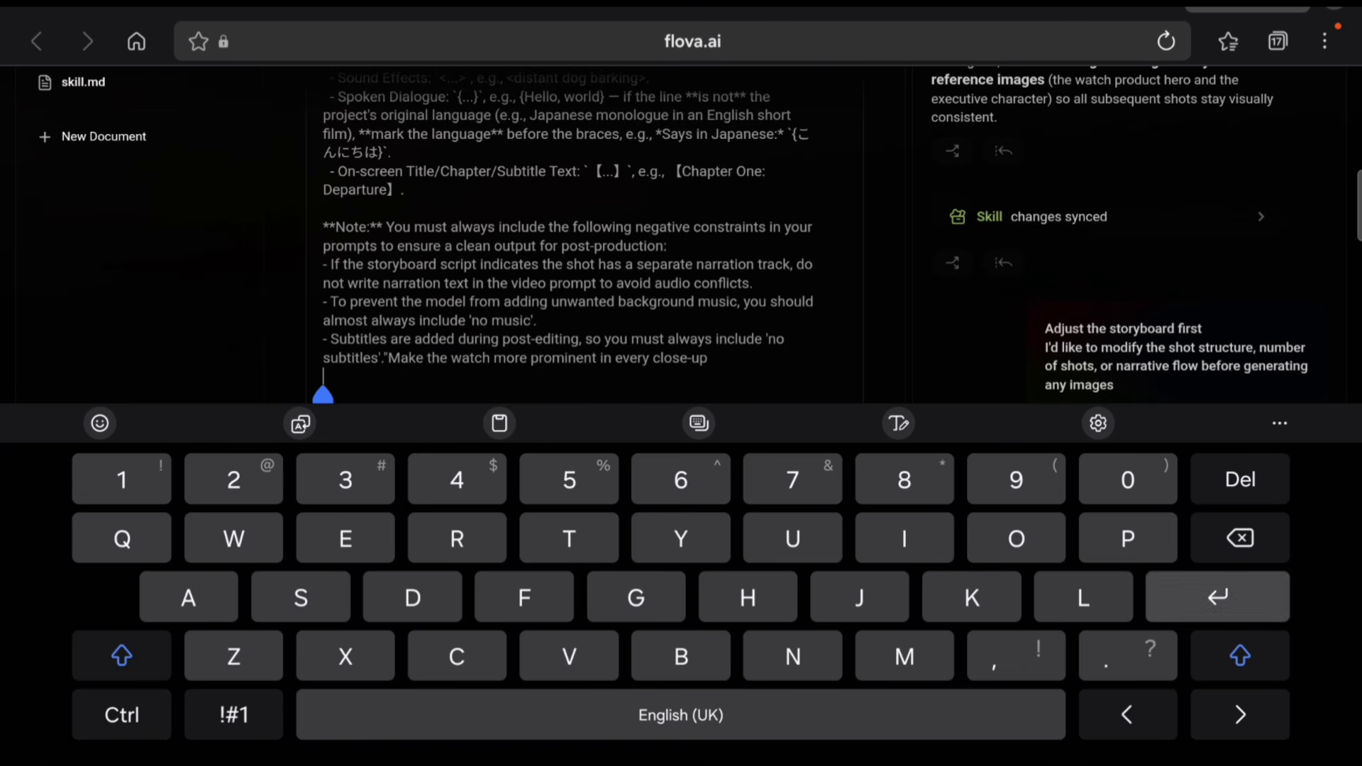
{"action": "left_click", "coordinate": [323, 291]}
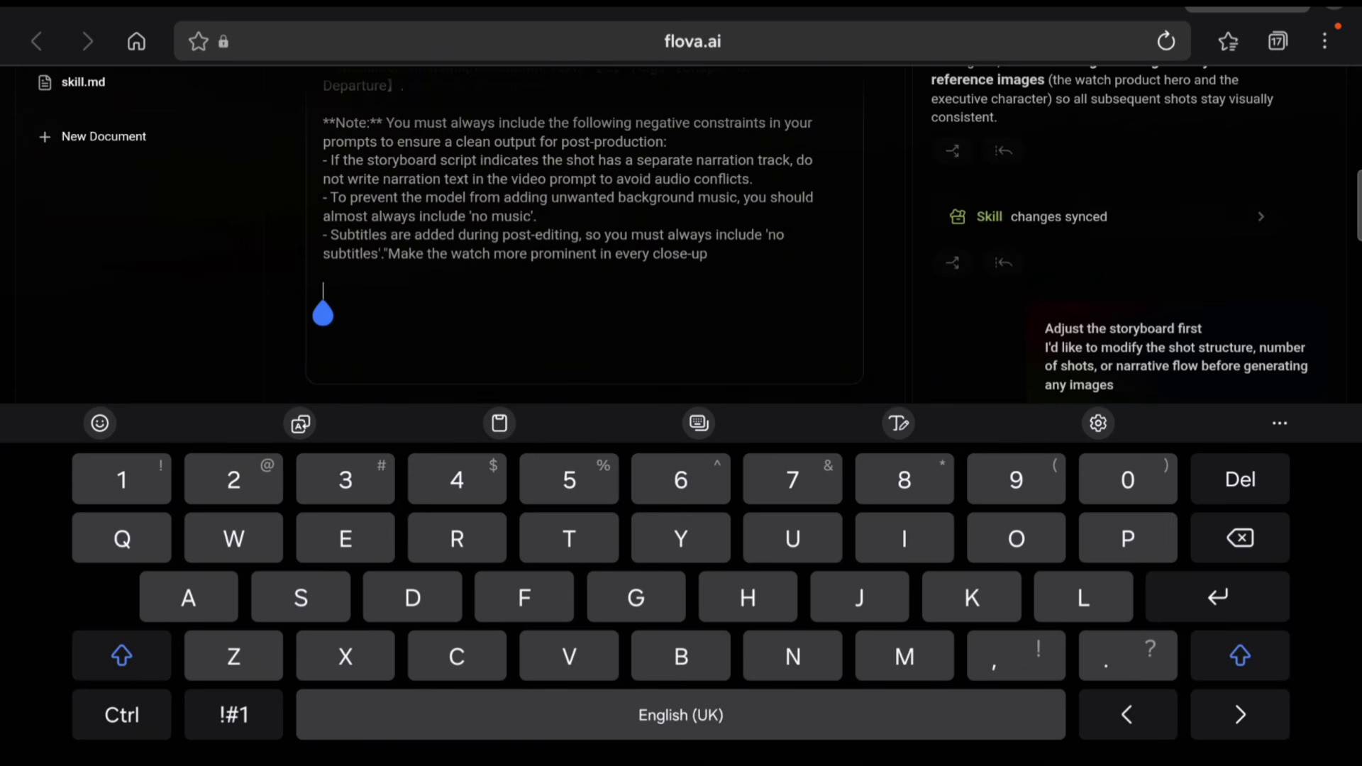
{"action": "left_click", "coordinate": [323, 313]}
{"action": "left_click", "coordinate": [236, 252]}
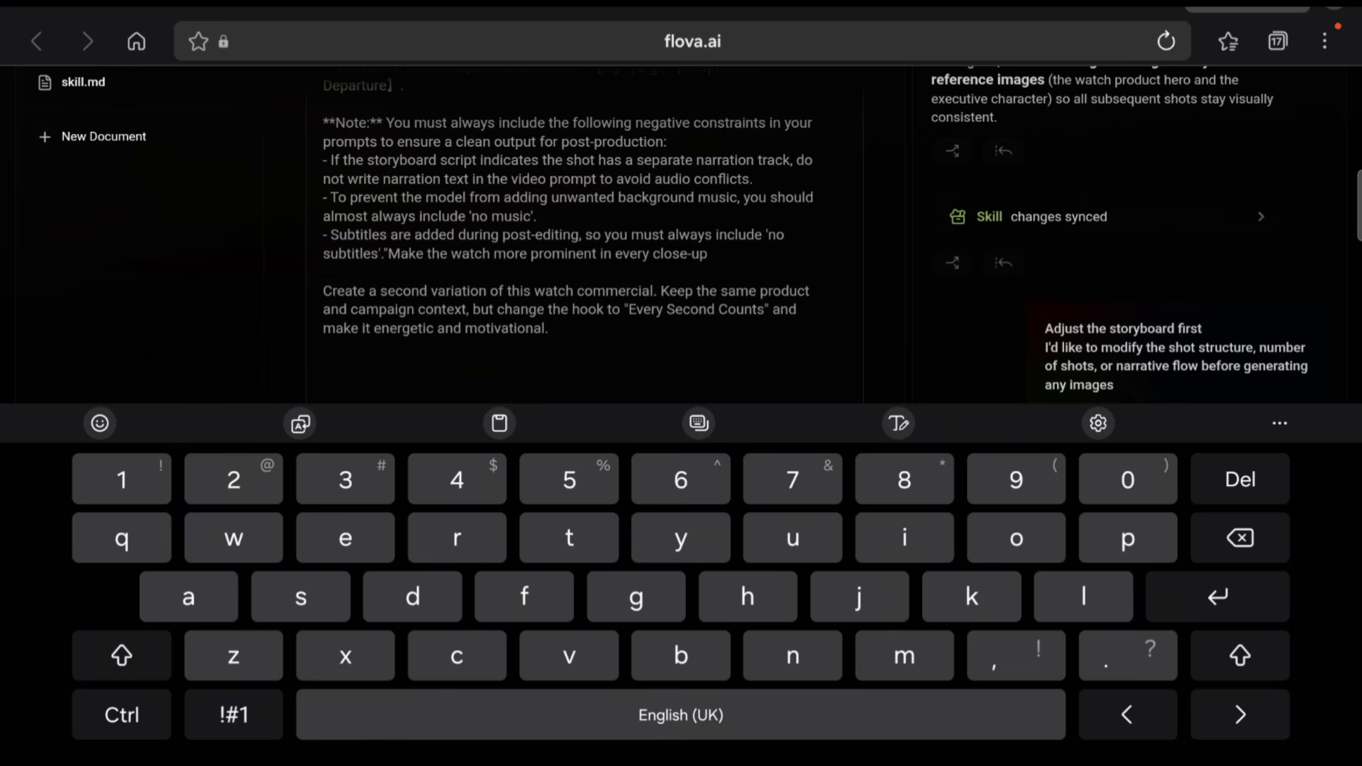
{"action": "key", "text": "Escape"}
{"action": "left_click", "coordinate": [814, 203]}
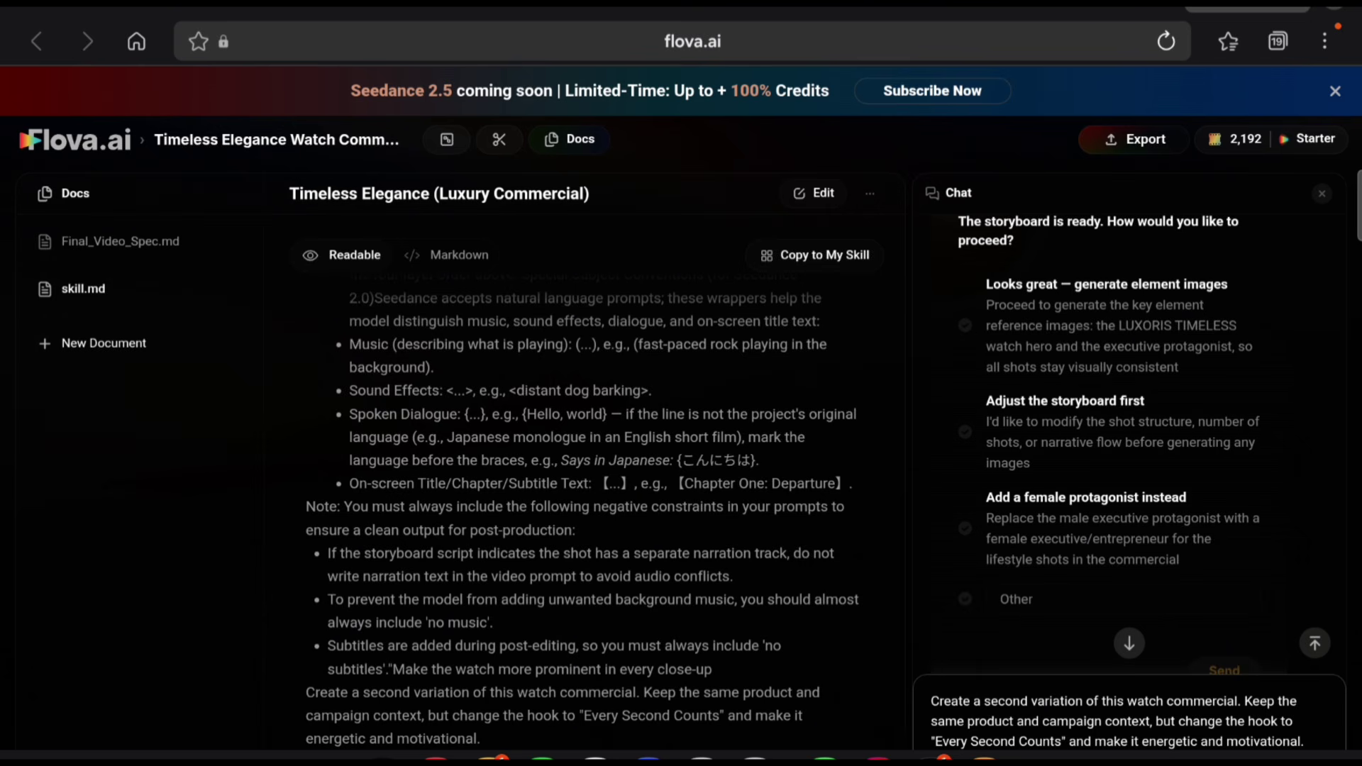
Answer the chat's storyboard question by submitting the "Add a female protagonist instead" option
{"action": "left_click", "coordinate": [964, 528]}
{"action": "key", "text": "Return"}
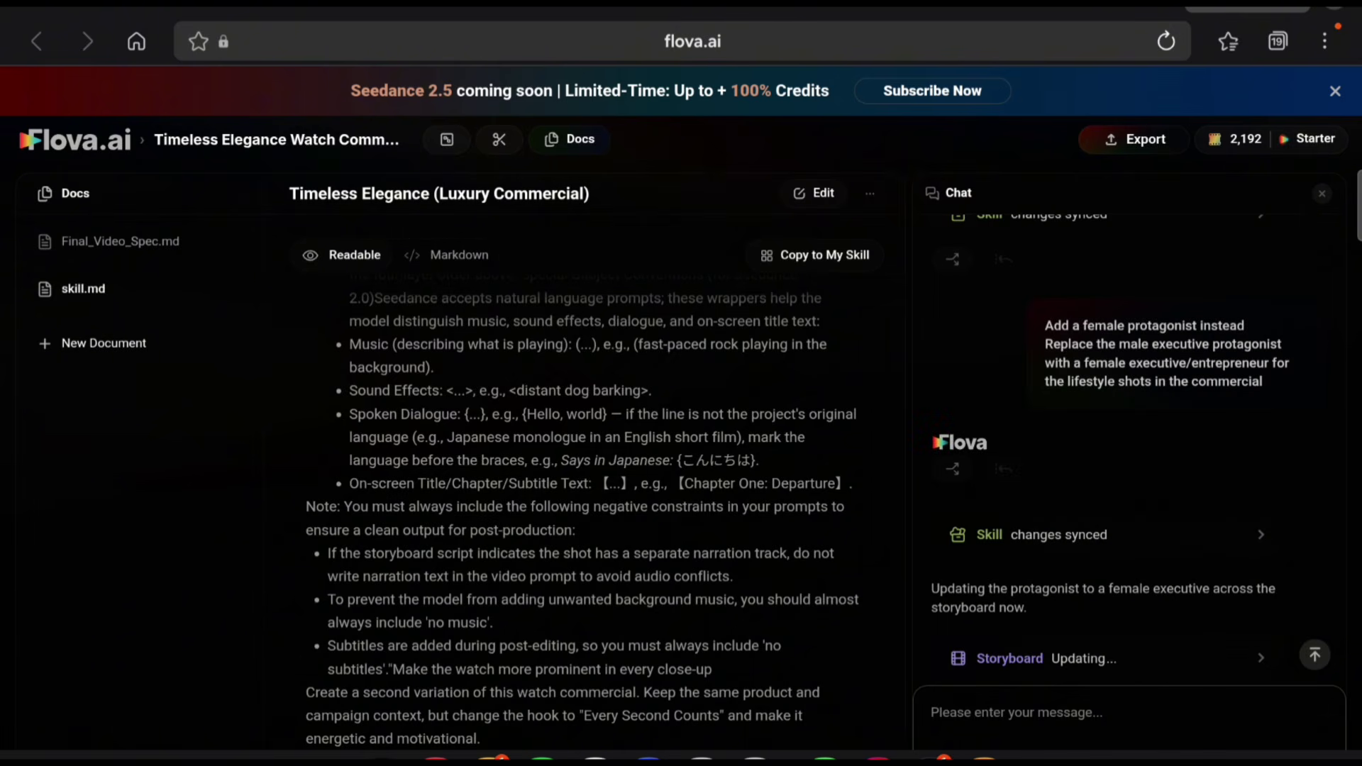